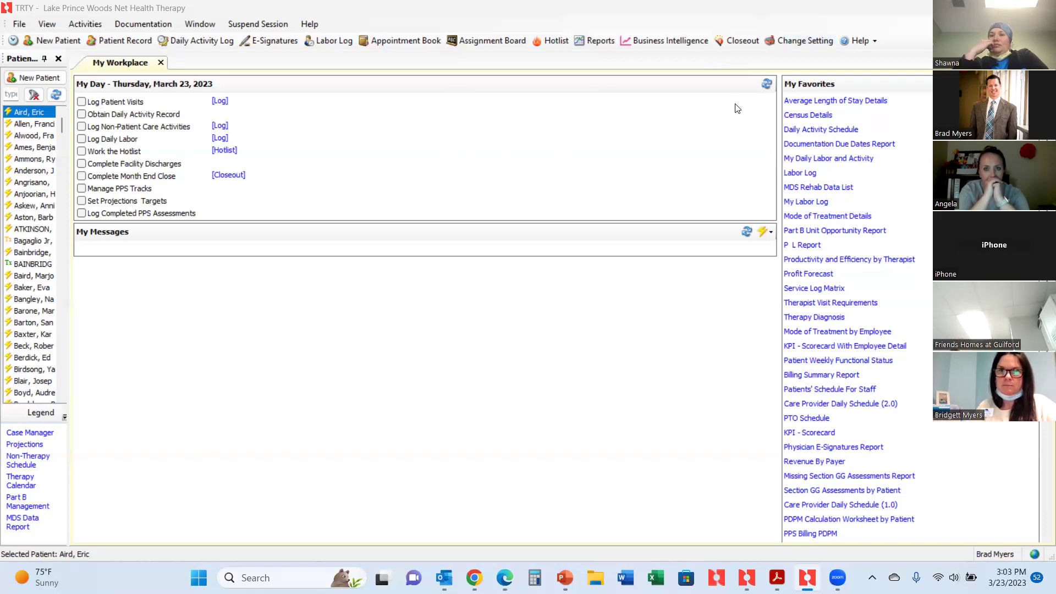
Log the session into the Administration - Trinity Rehab.net operating unit instead of Lake Prince Woods.
click(790, 42)
click(790, 42)
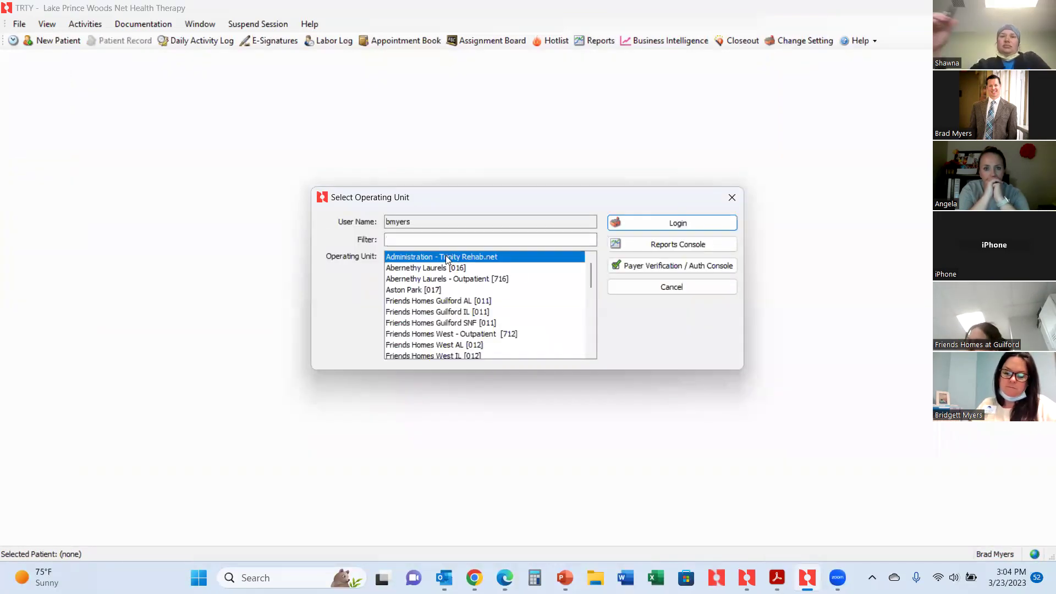
click(678, 224)
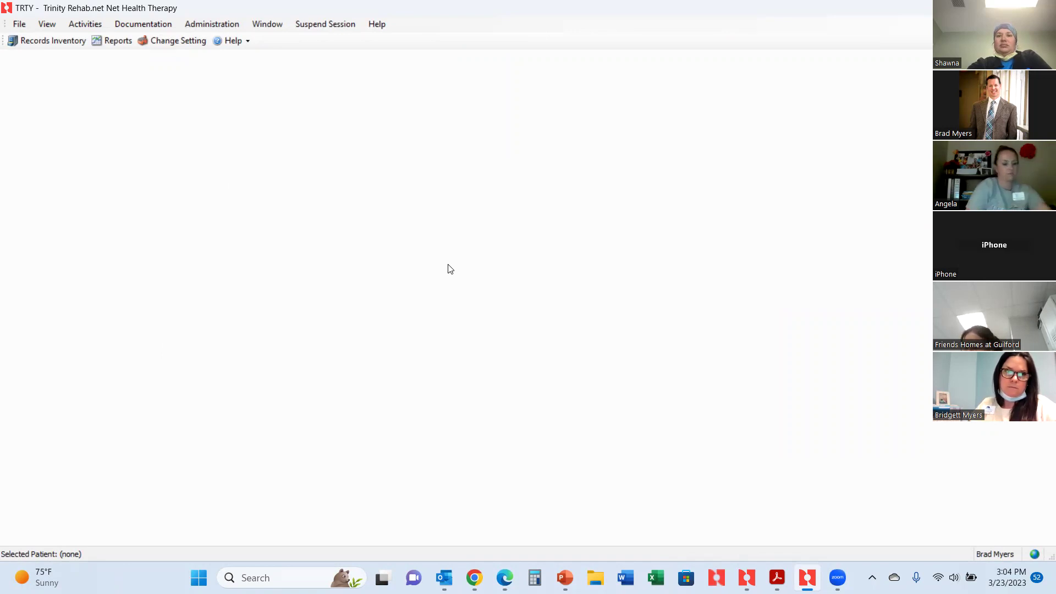
Open Physician Master File under Administration > Master Files > Physicians.
click(211, 23)
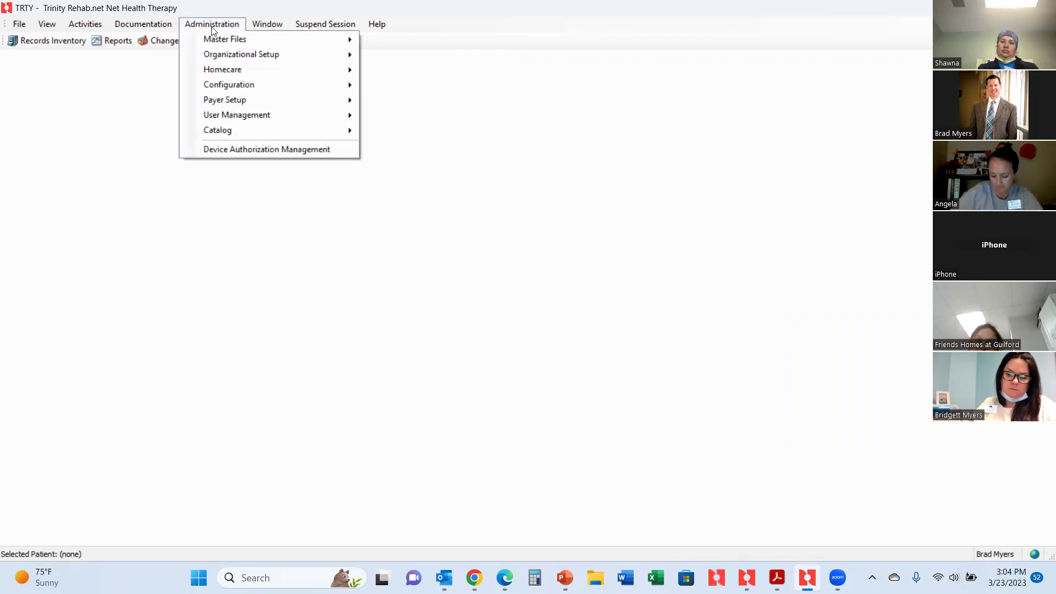
mouse_move(219, 39)
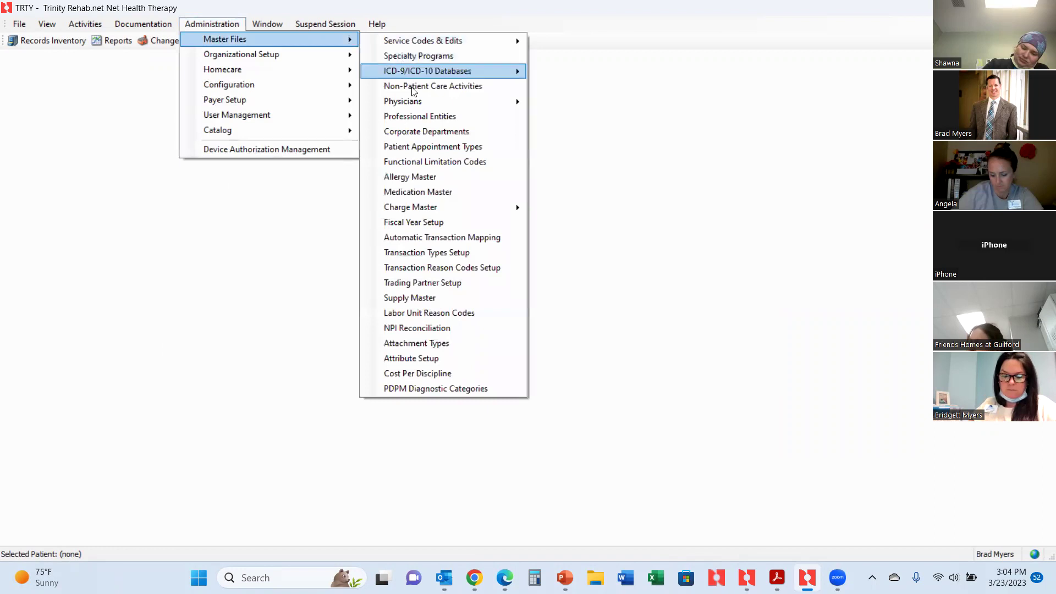
mouse_move(415, 105)
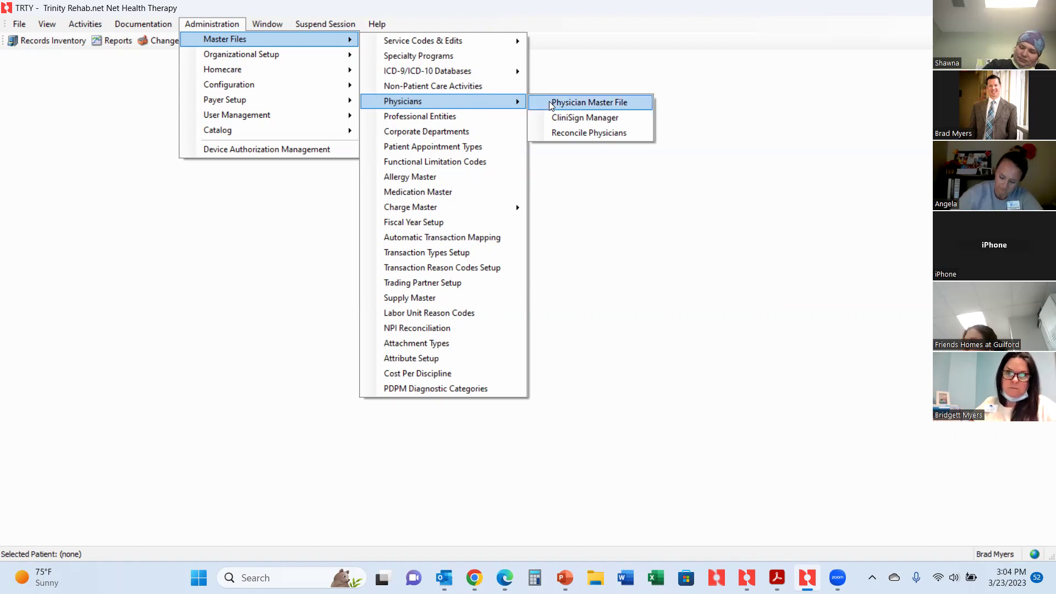
click(549, 101)
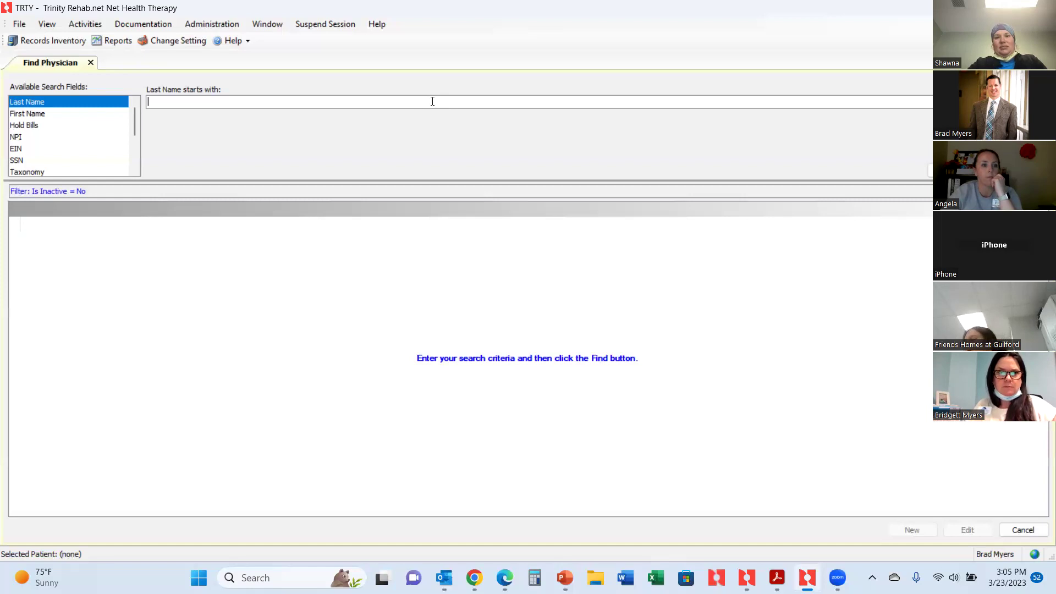
List all physicians, then search by a last name and select one result.
key(Return)
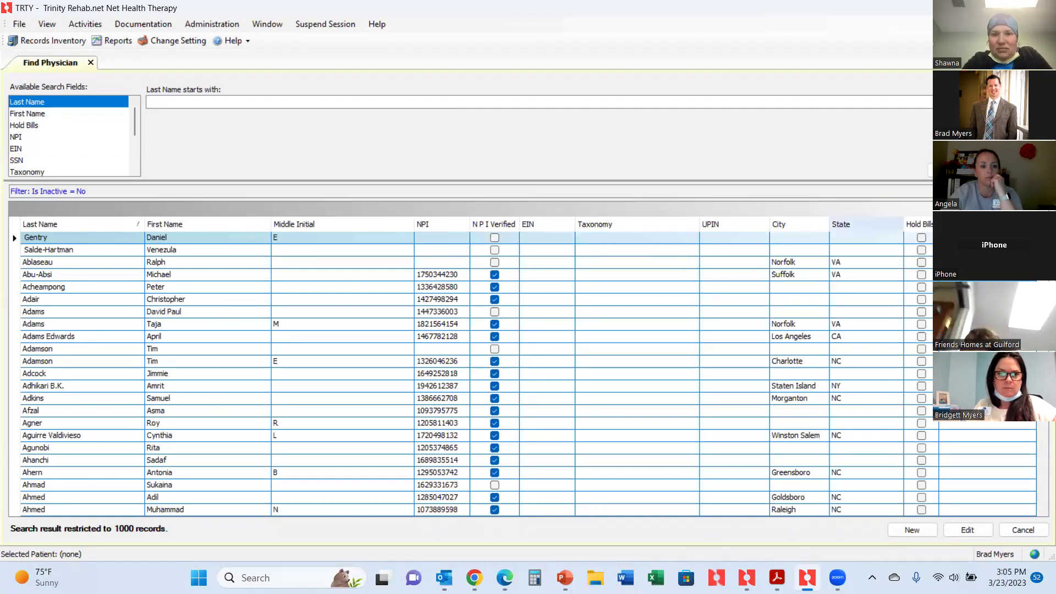
click(952, 170)
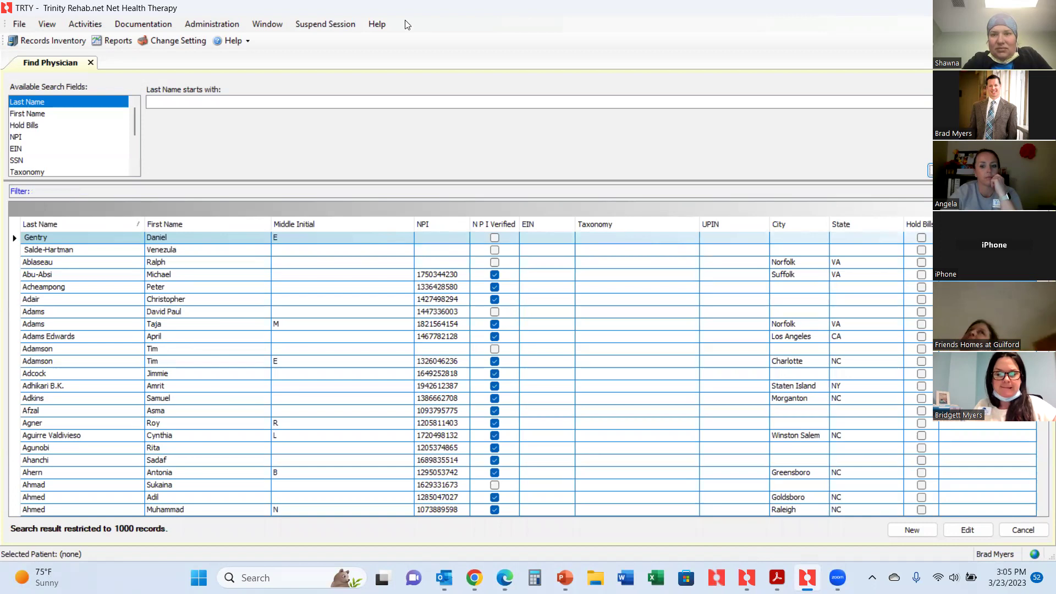
click(339, 100)
text(smith)
key(Return)
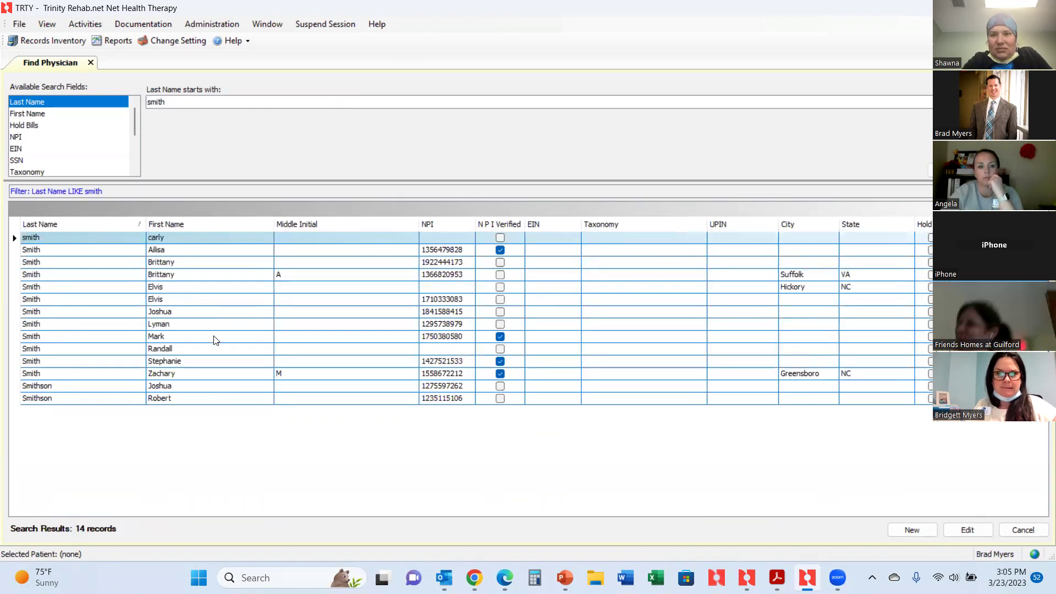
click(212, 337)
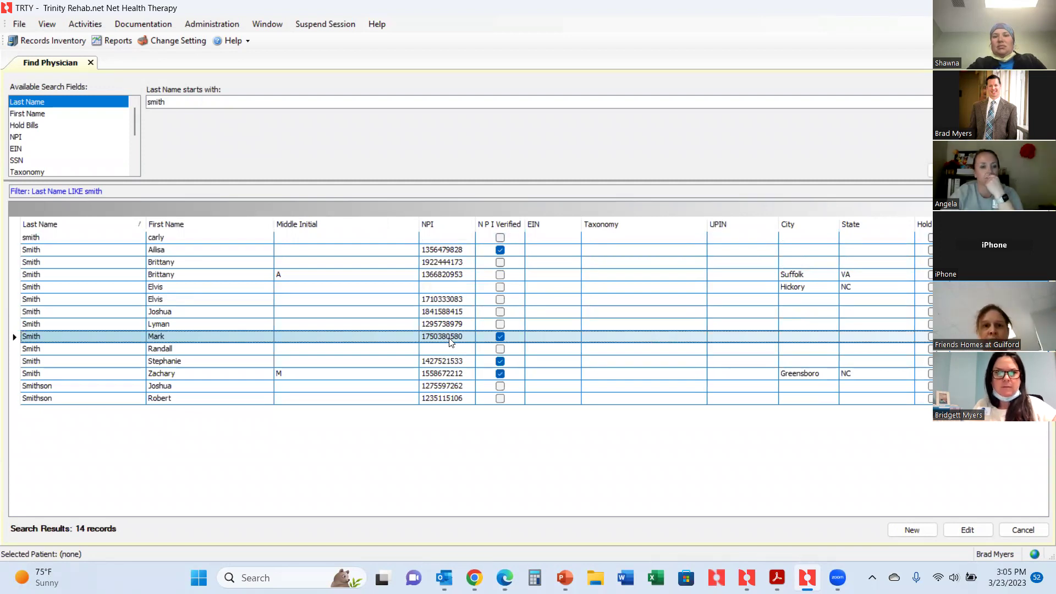
Search by a different last name, rerun the earlier search, and open the first physician's record.
click(173, 104)
double_click(172, 103)
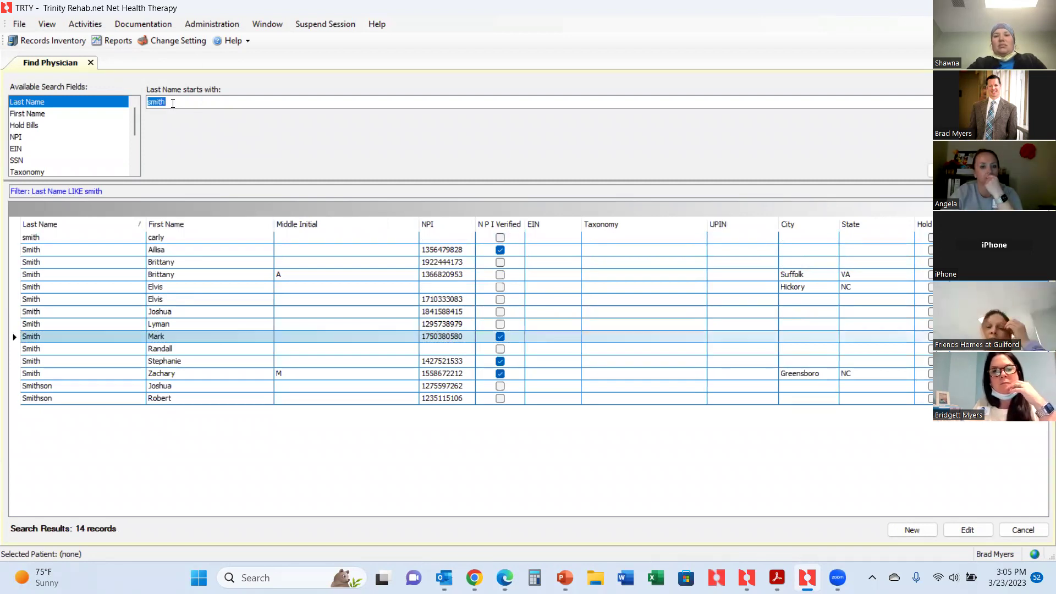
text(Myers)
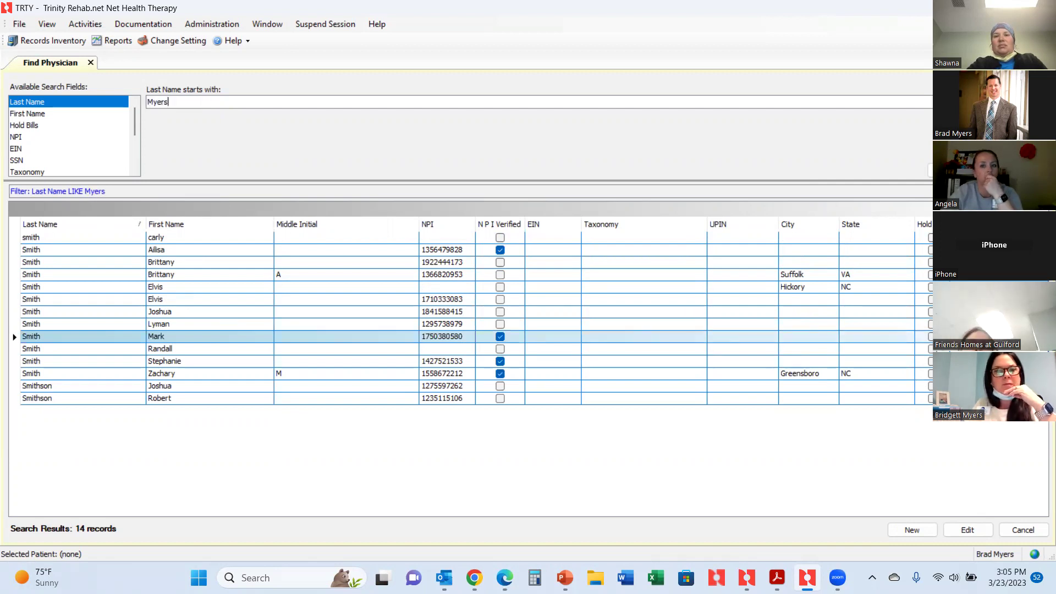
key(Return)
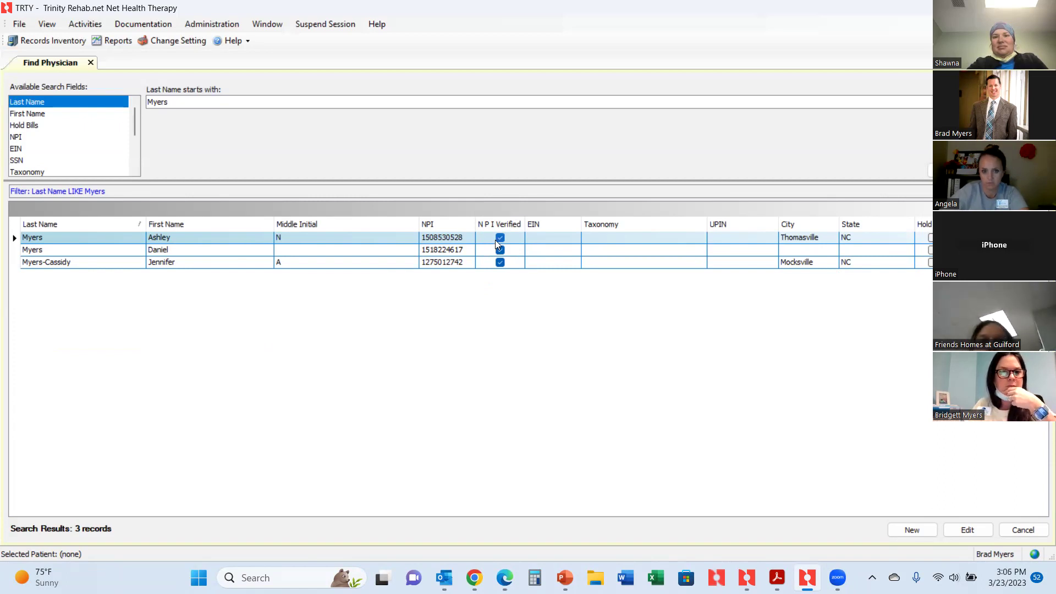
double_click(190, 105)
text(smith)
key(Return)
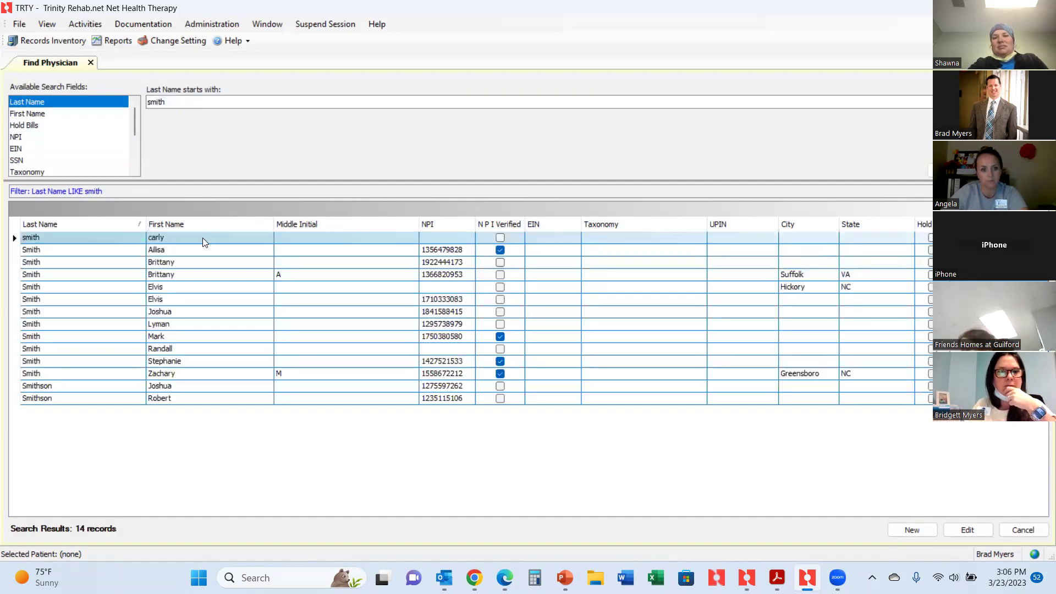
double_click(202, 237)
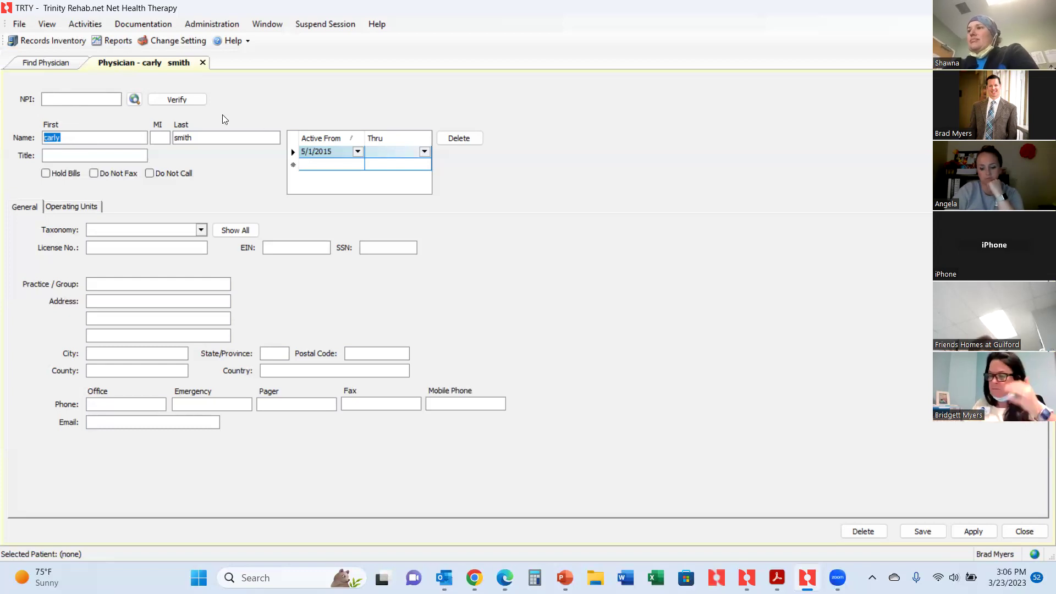
Focus the physician's empty NPI field and bring up the NPPES NPI Registry in the browser.
click(77, 98)
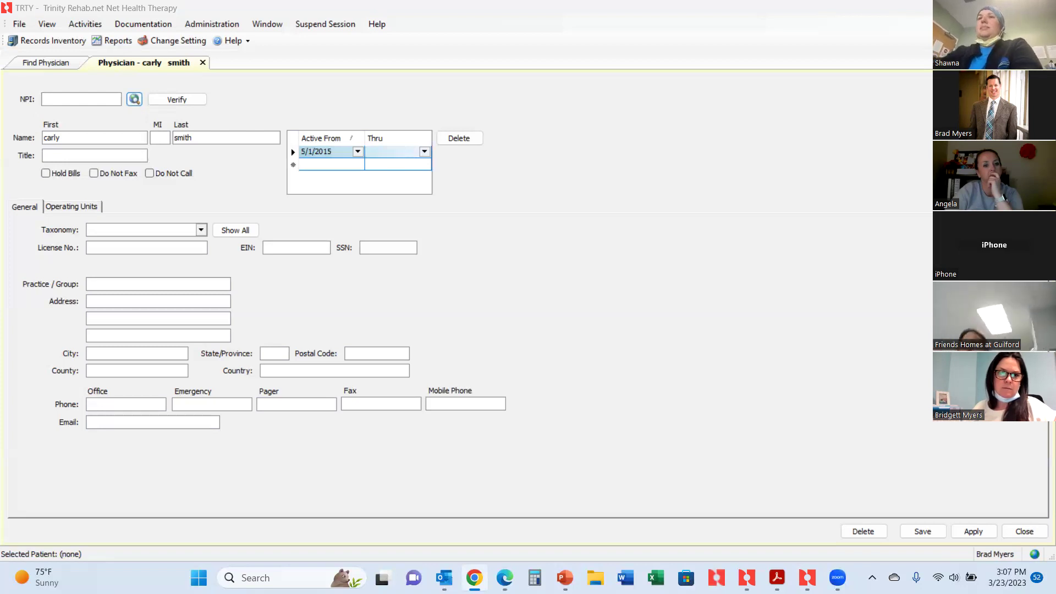
click(691, 155)
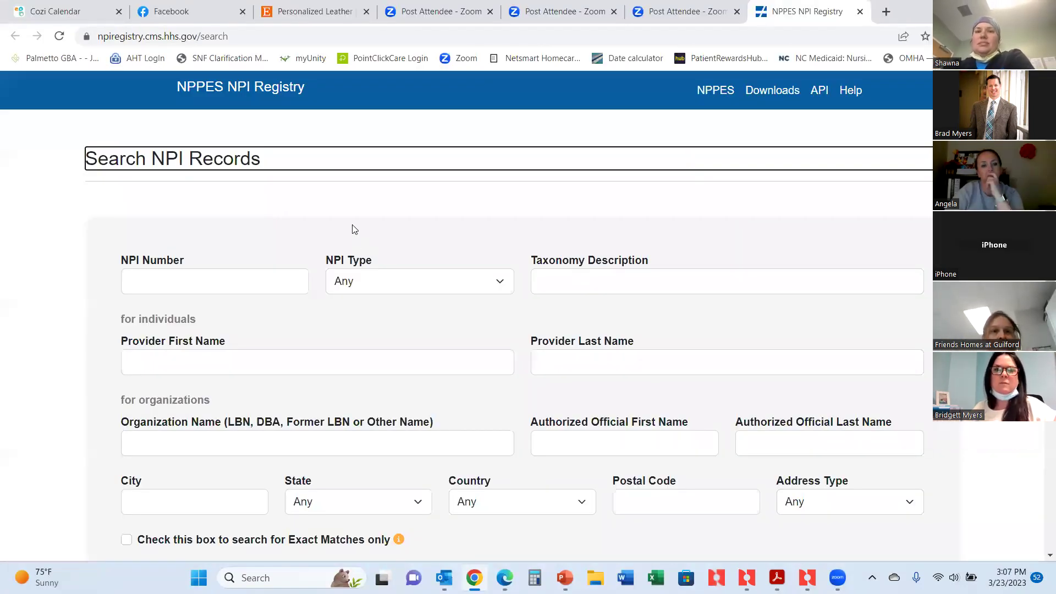
Search the NPI Registry by the provider's last name.
scroll(355, 229, down, 2)
scroll(355, 230, up, 1)
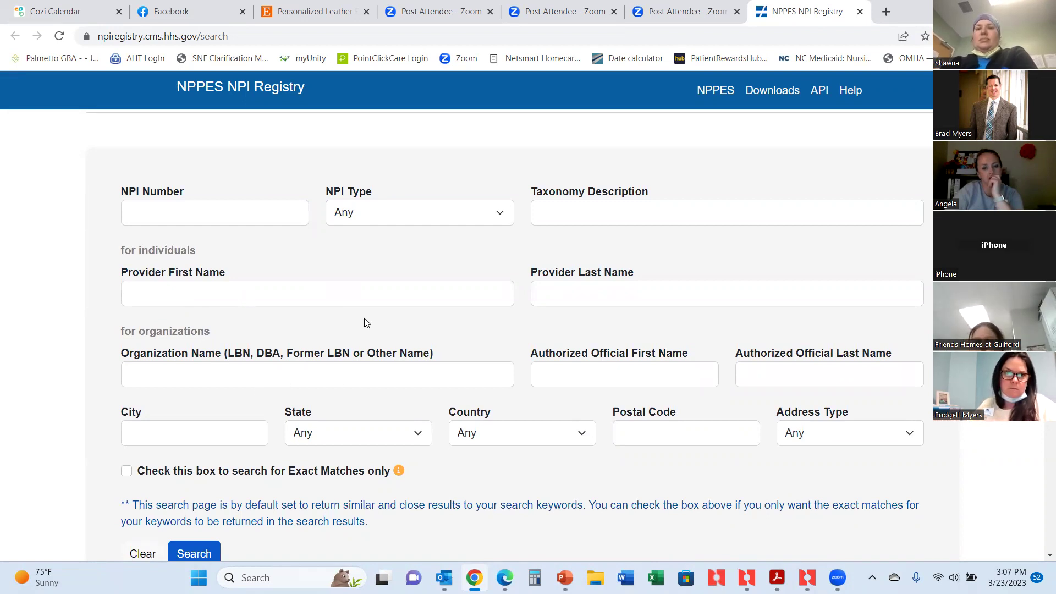
click(219, 296)
click(578, 296)
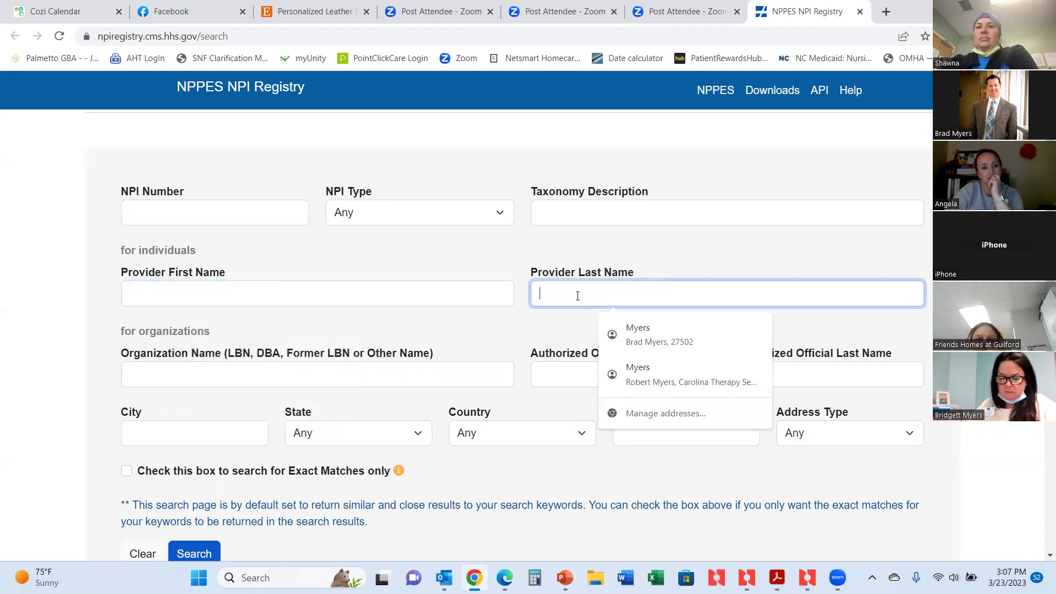
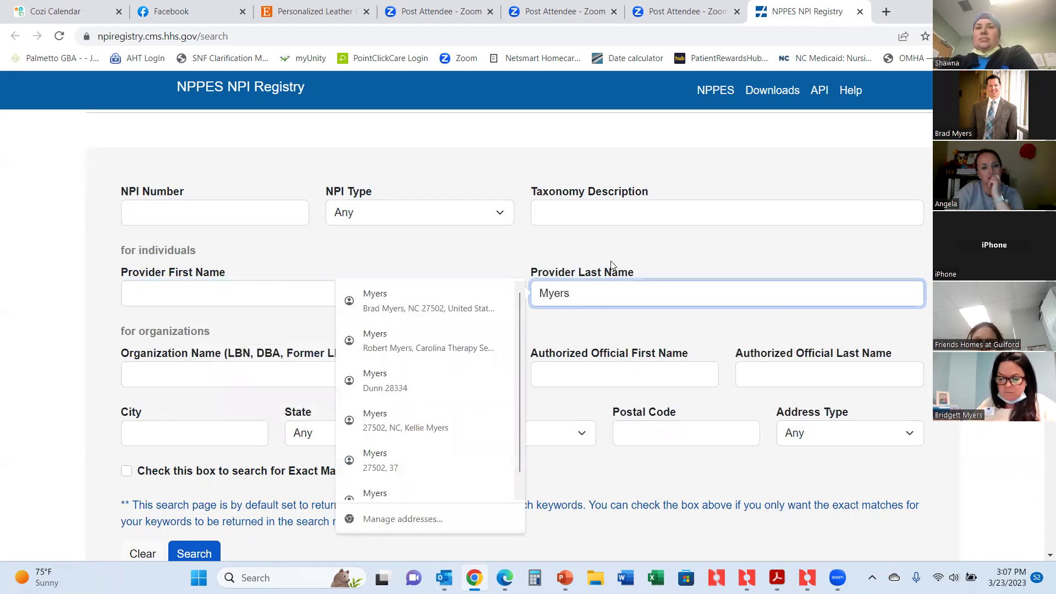
click(610, 242)
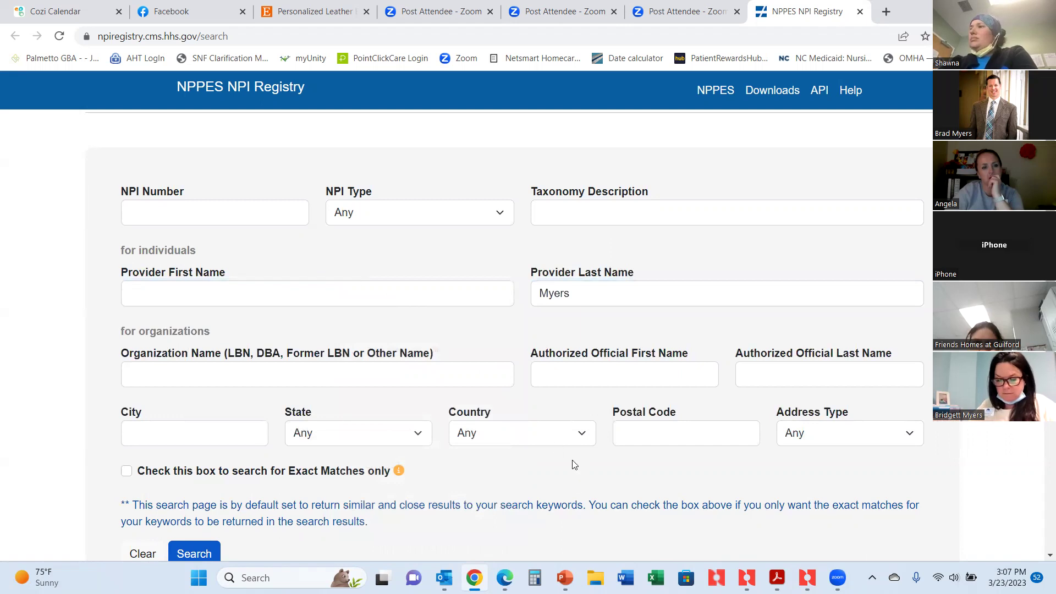
scroll(572, 465, down, 1)
click(181, 488)
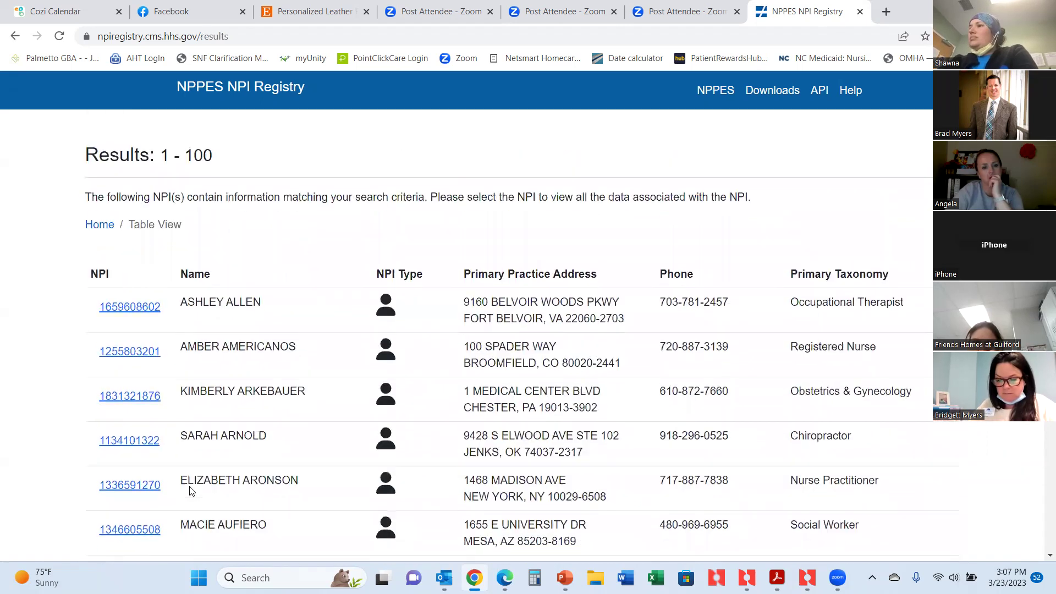
scroll(313, 297, down, 4)
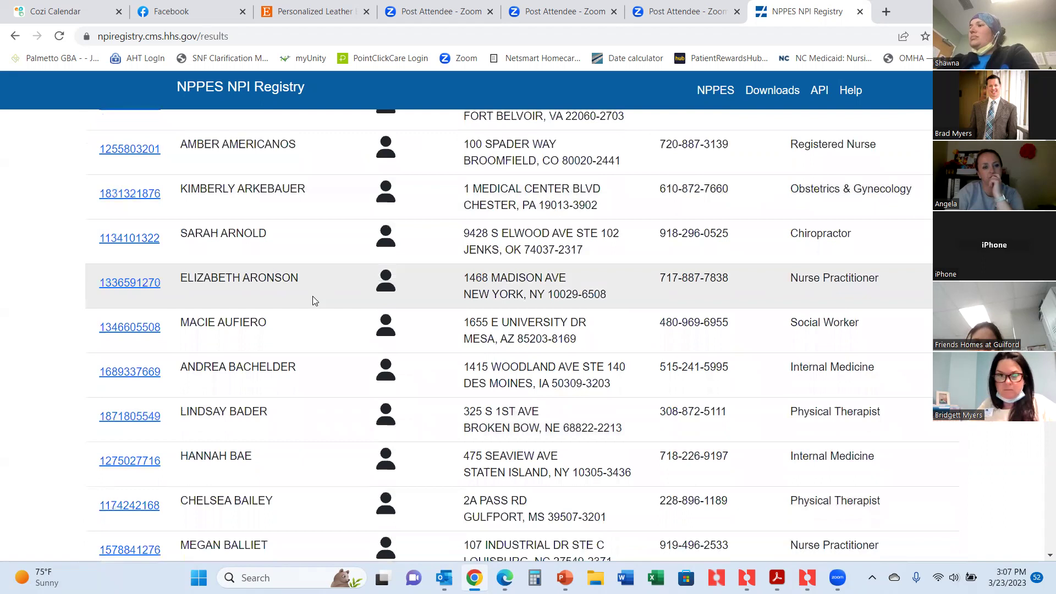
scroll(312, 300, up, 3)
scroll(312, 302, down, 4)
scroll(310, 302, up, 7)
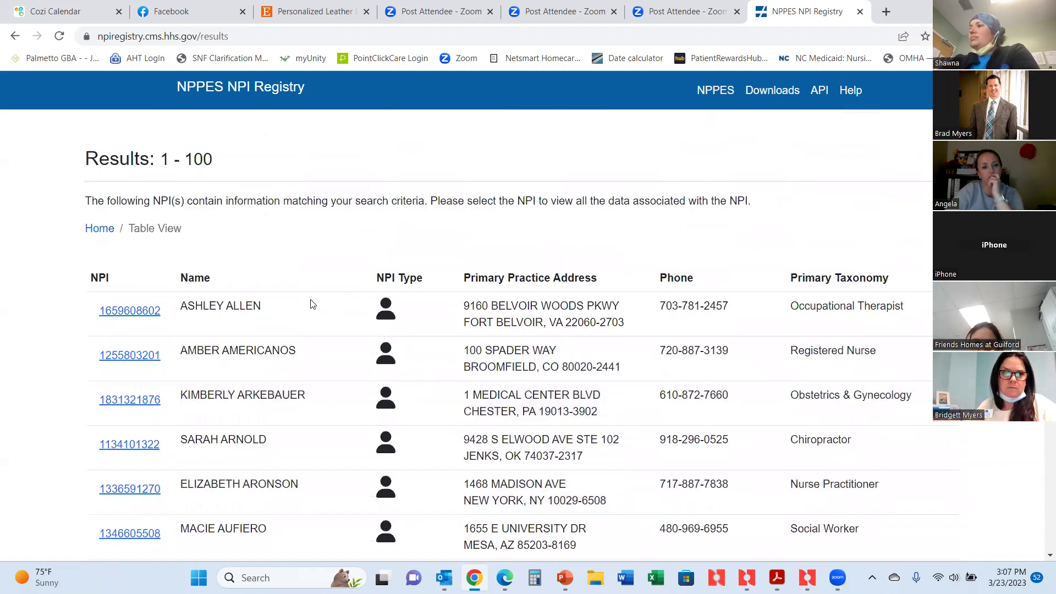
Narrow the registry search to North Carolina and rerun it.
click(15, 36)
scroll(403, 292, down, 1)
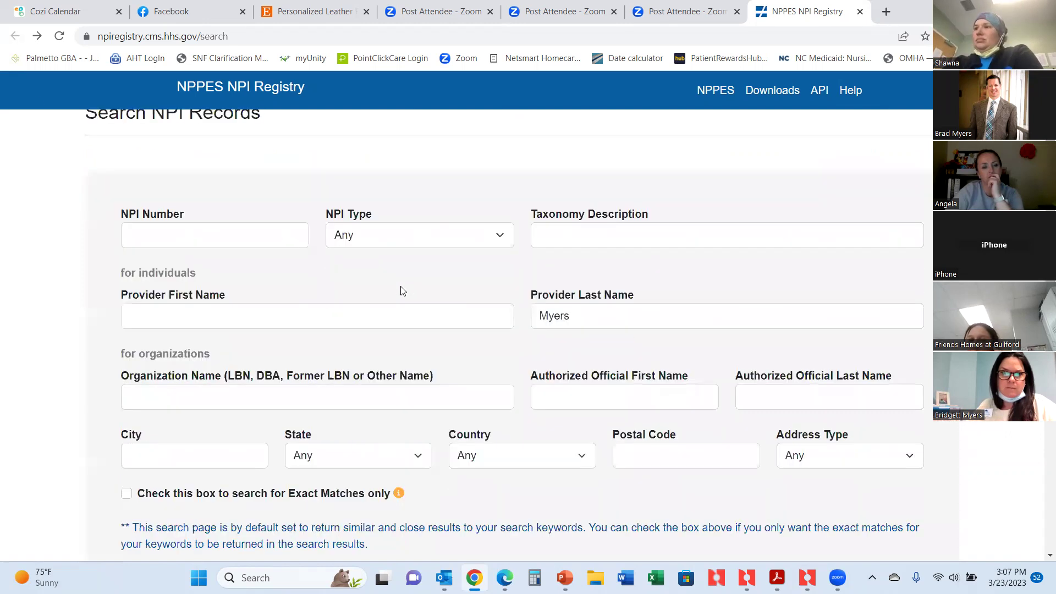
scroll(410, 362, down, 1)
click(417, 434)
scroll(419, 354, down, 5)
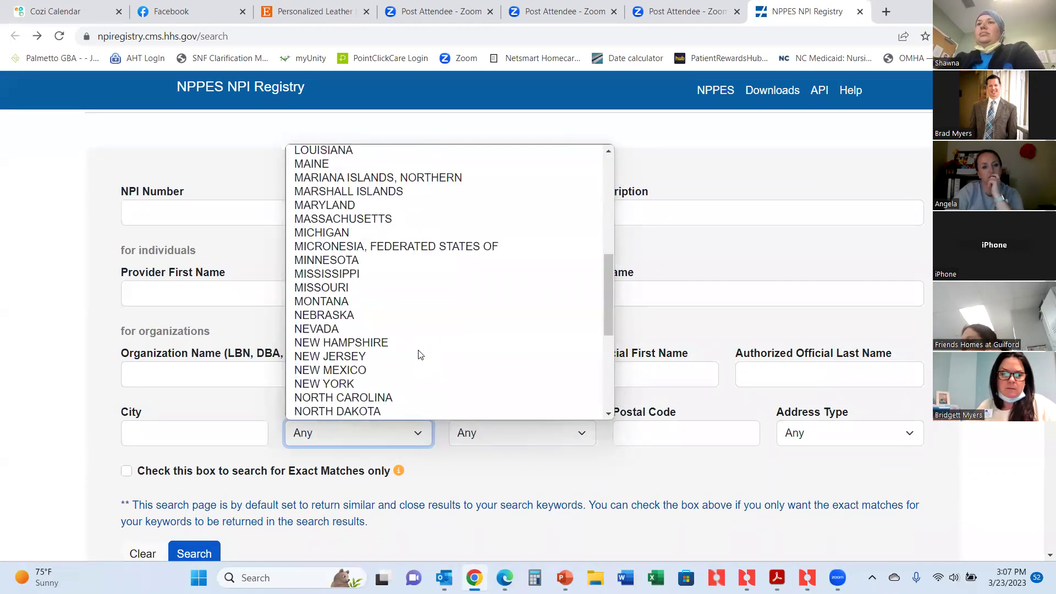
scroll(417, 355, down, 2)
click(399, 314)
click(208, 552)
scroll(352, 305, down, 2)
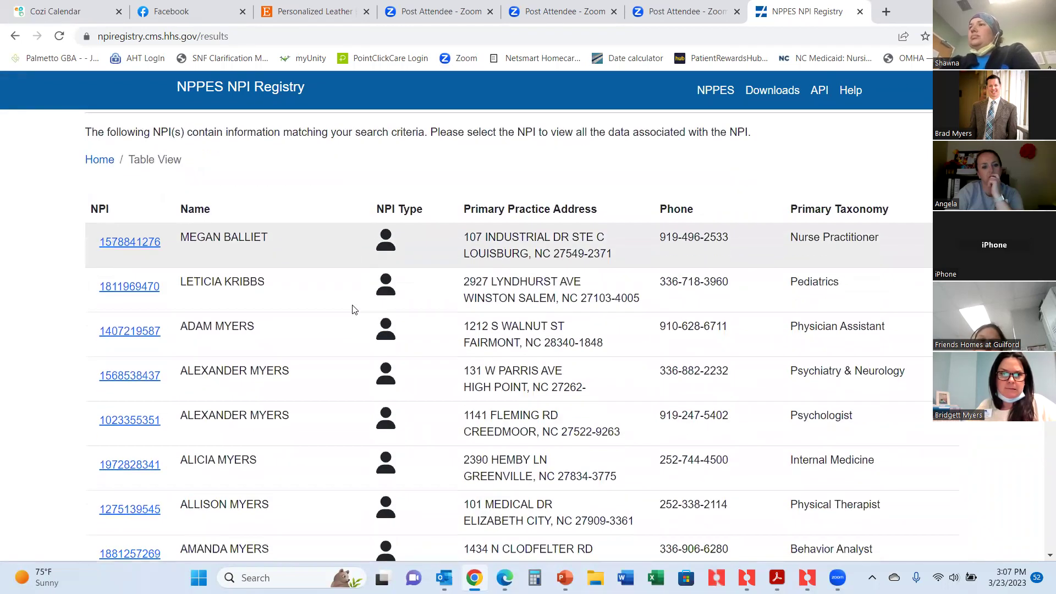
scroll(353, 310, up, 2)
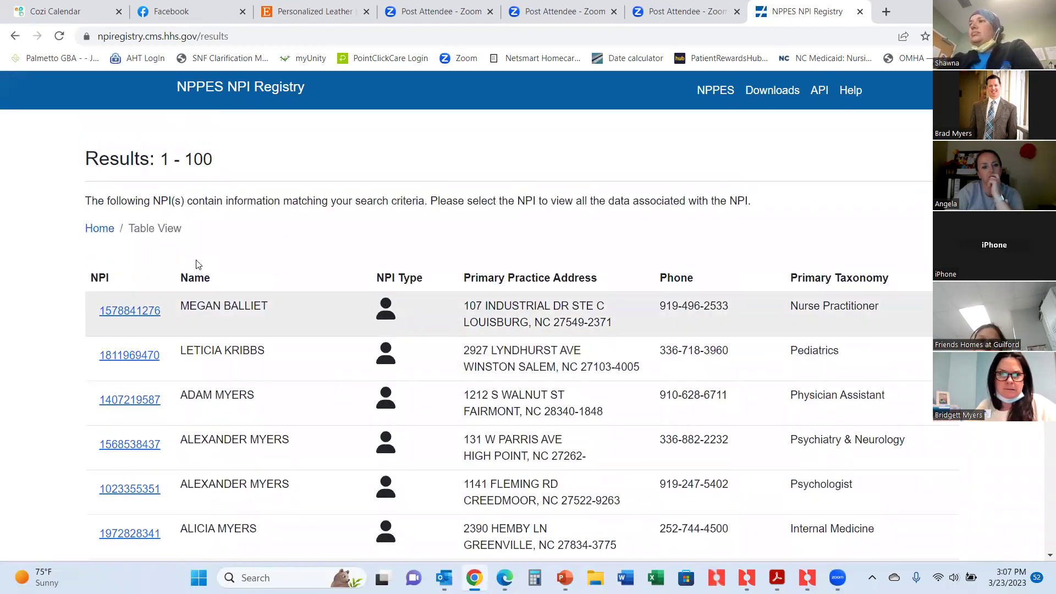
Add the provider's first name to the search form and search again.
click(15, 35)
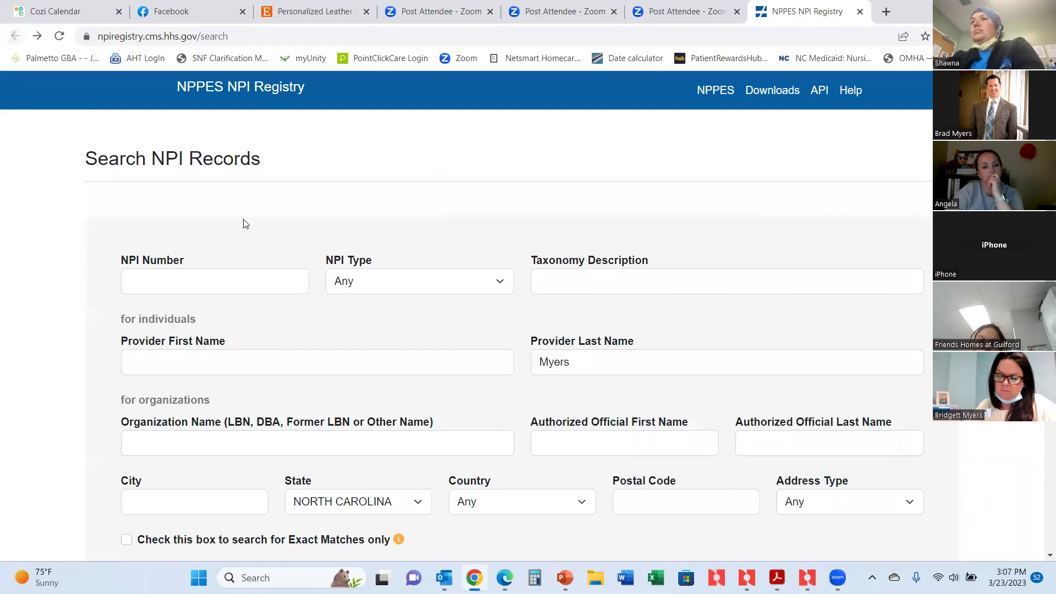
scroll(243, 221, down, 1)
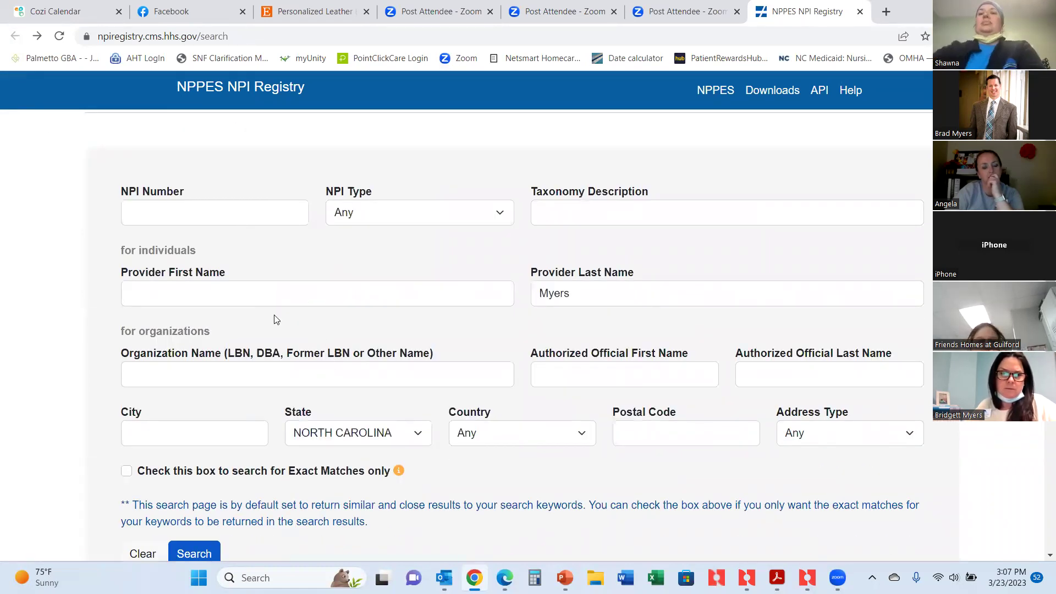
click(261, 295)
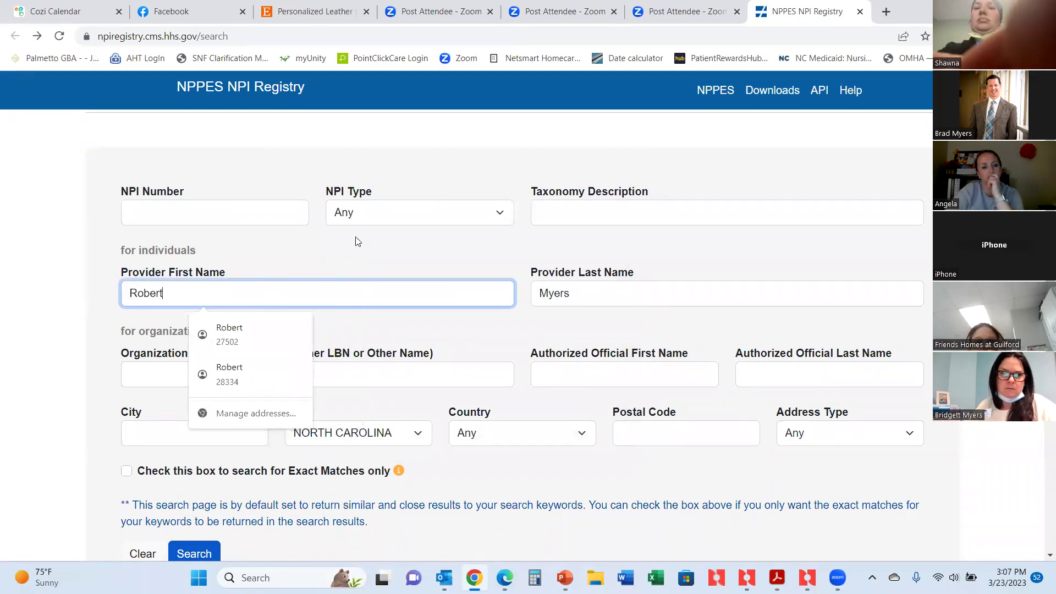
click(358, 242)
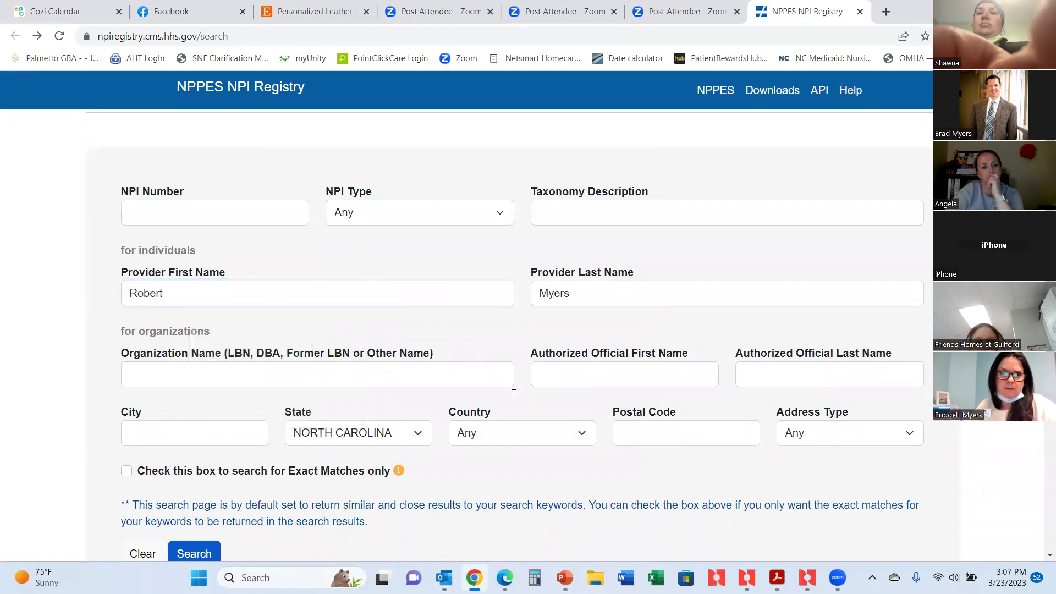
click(191, 552)
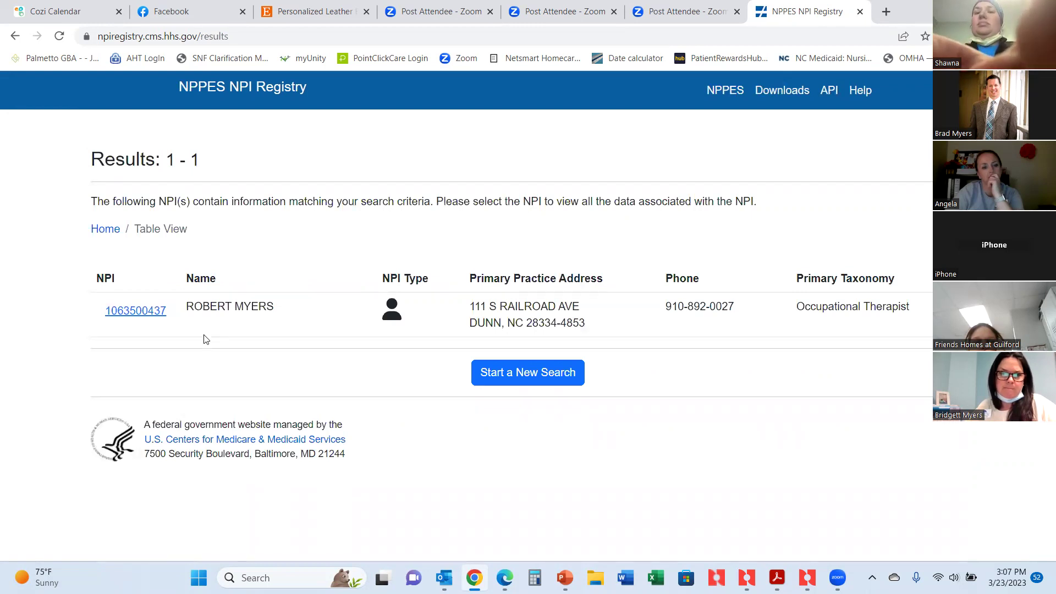
Open the matching provider's details and copy their NPI number.
click(128, 312)
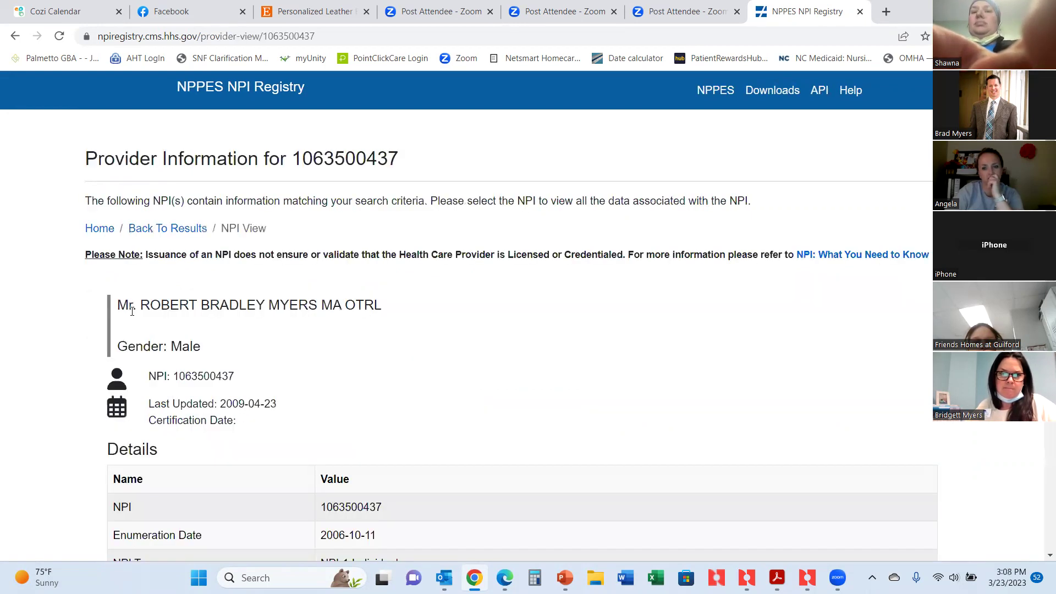
scroll(325, 340, down, 2)
scroll(357, 357, down, 1)
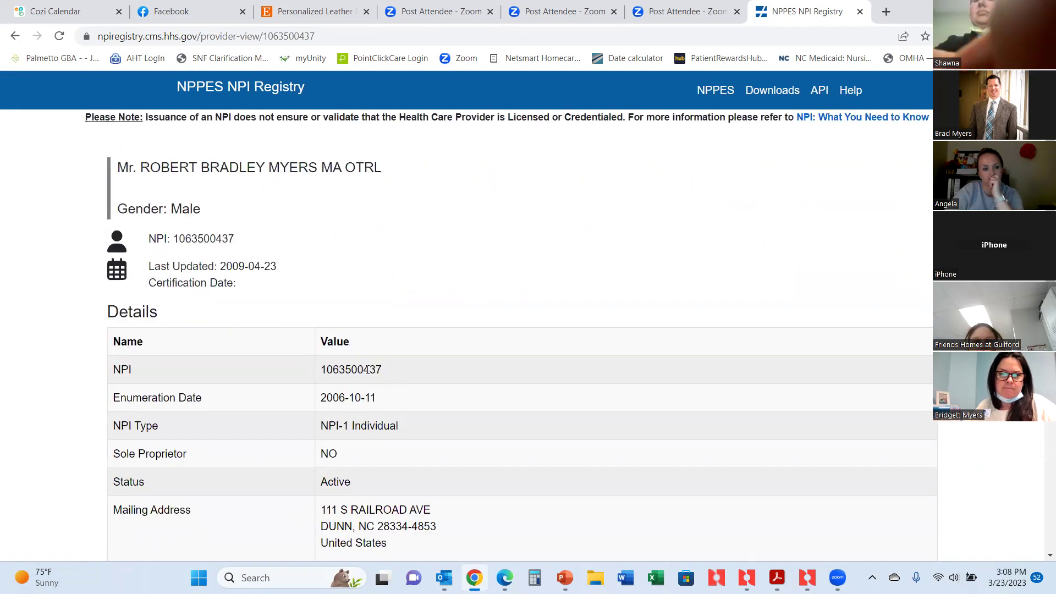
double_click(368, 370)
right_click(330, 371)
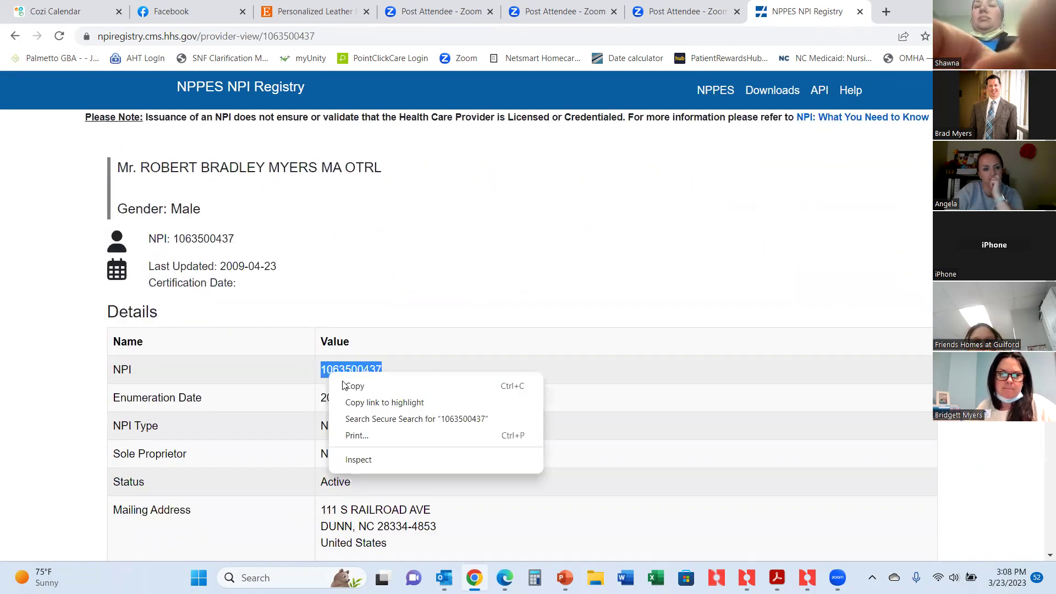
click(353, 384)
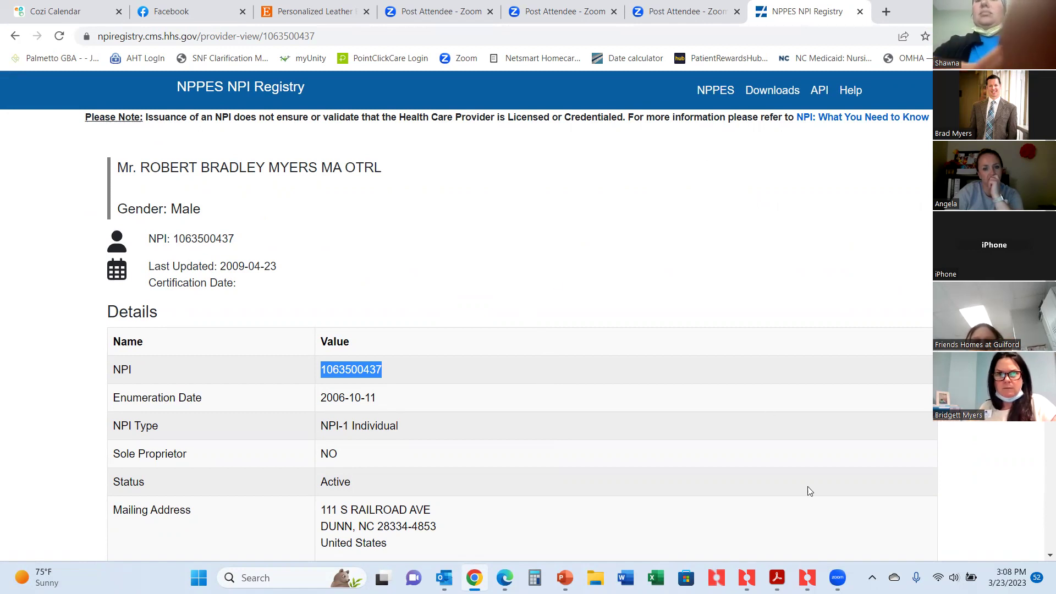
Paste the NPI into the physician record, attempt verification, then close the record without saving.
mouse_move(807, 577)
click(802, 557)
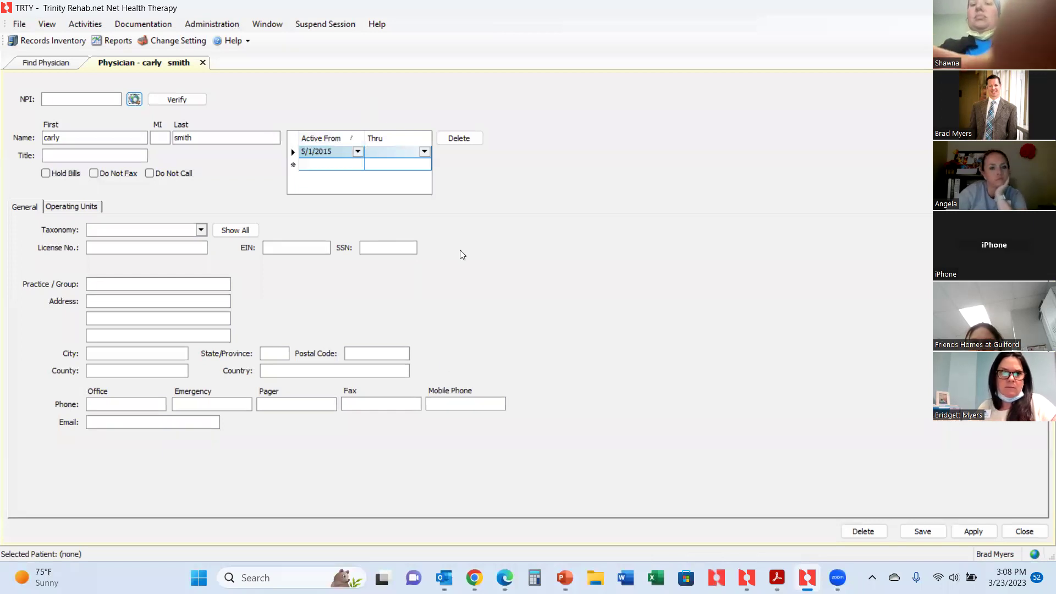
click(63, 96)
key(ctrl+v)
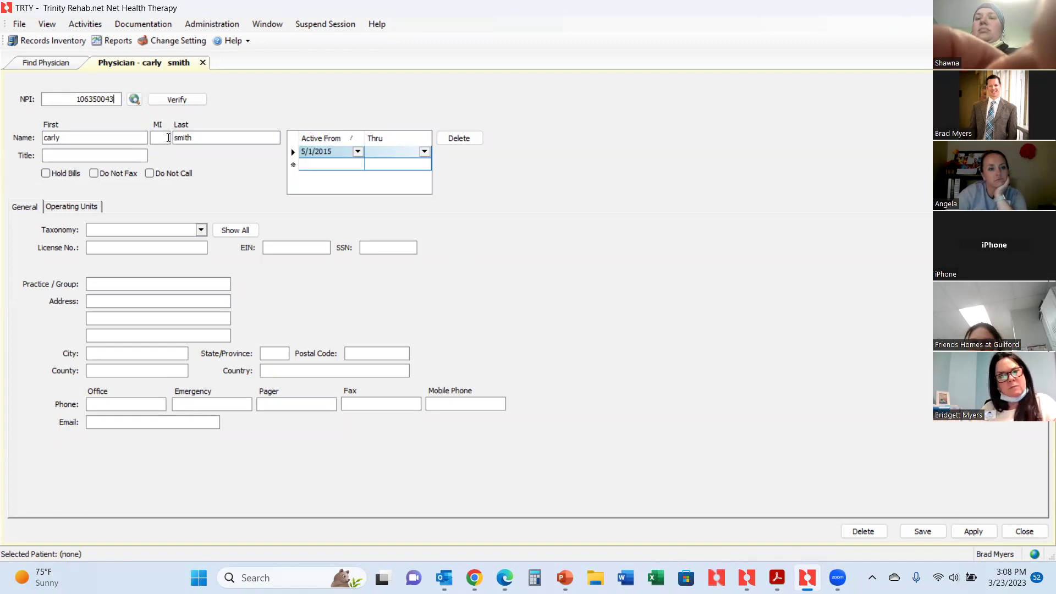
click(172, 100)
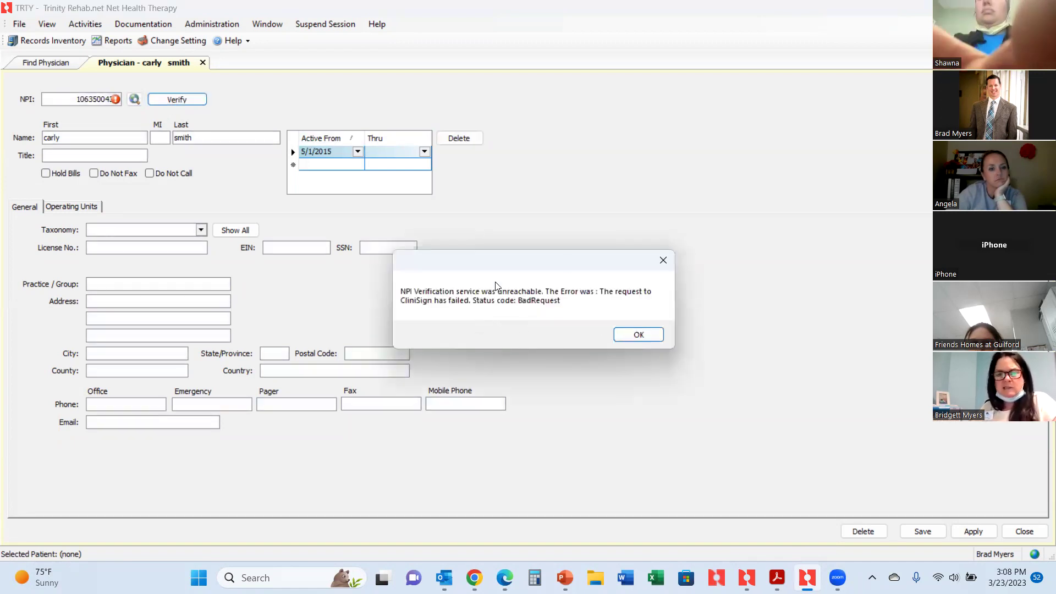
click(662, 262)
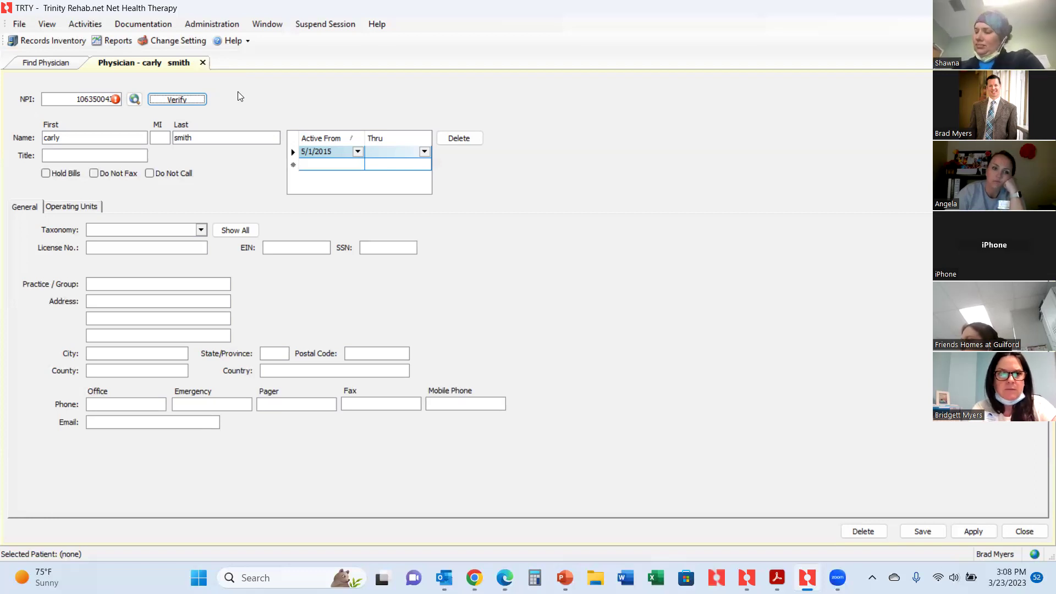
click(202, 63)
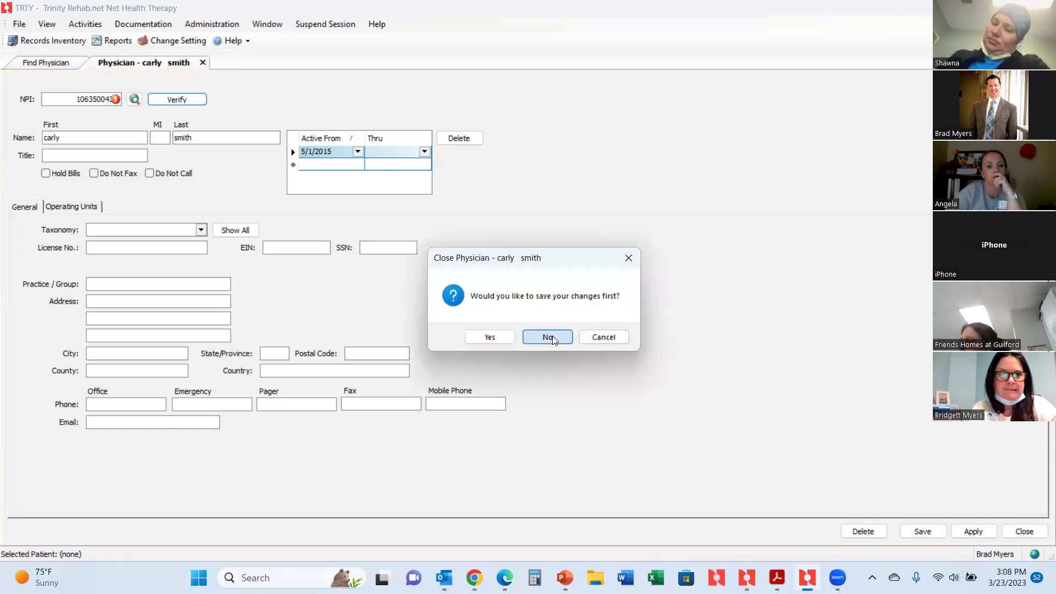
click(549, 335)
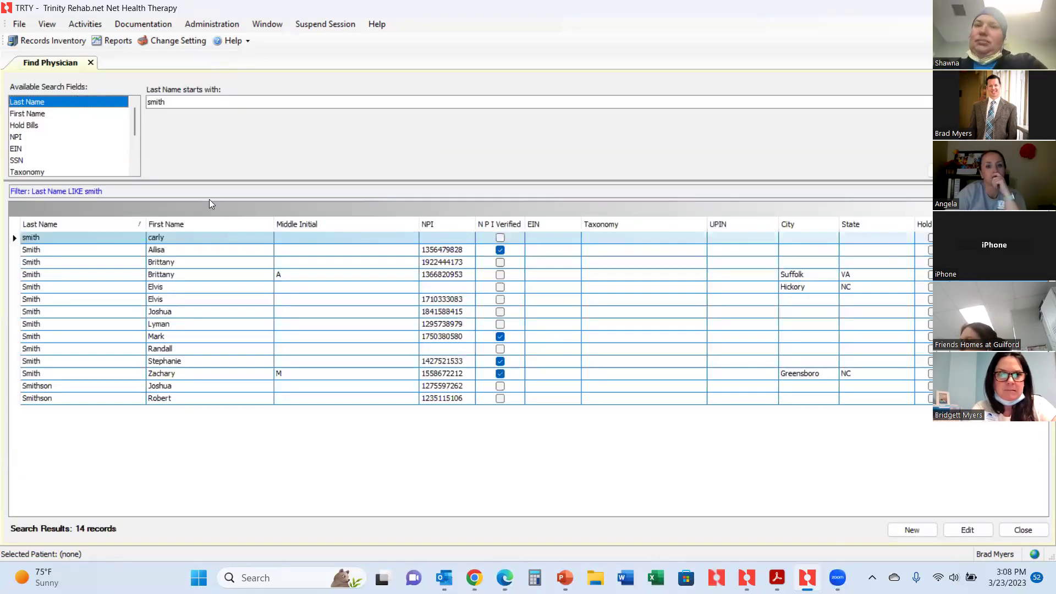
Search physicians by the provider's last name and start a new record with their first and last names.
double_click(182, 101)
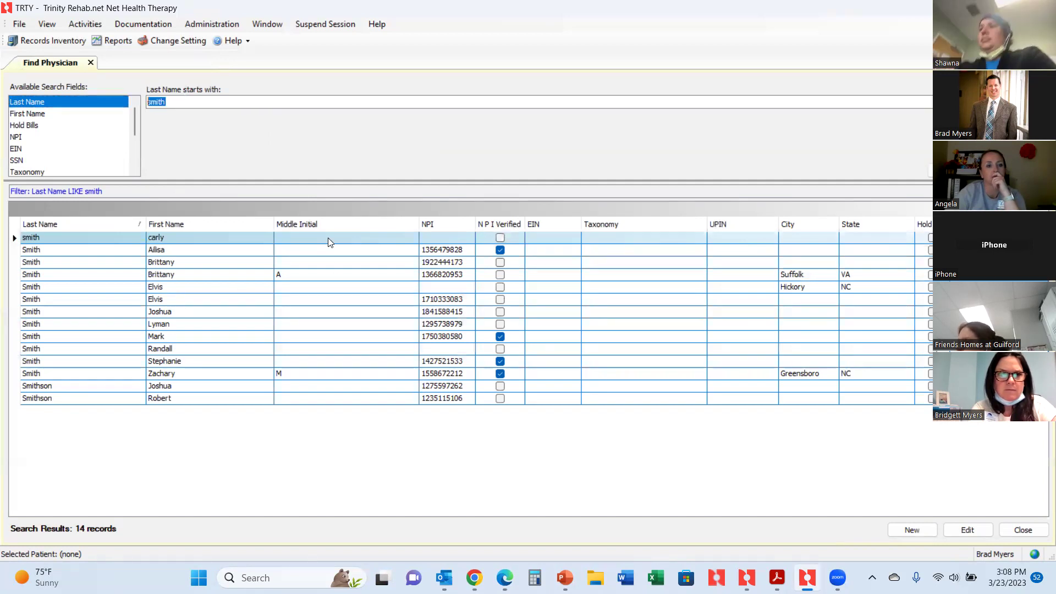
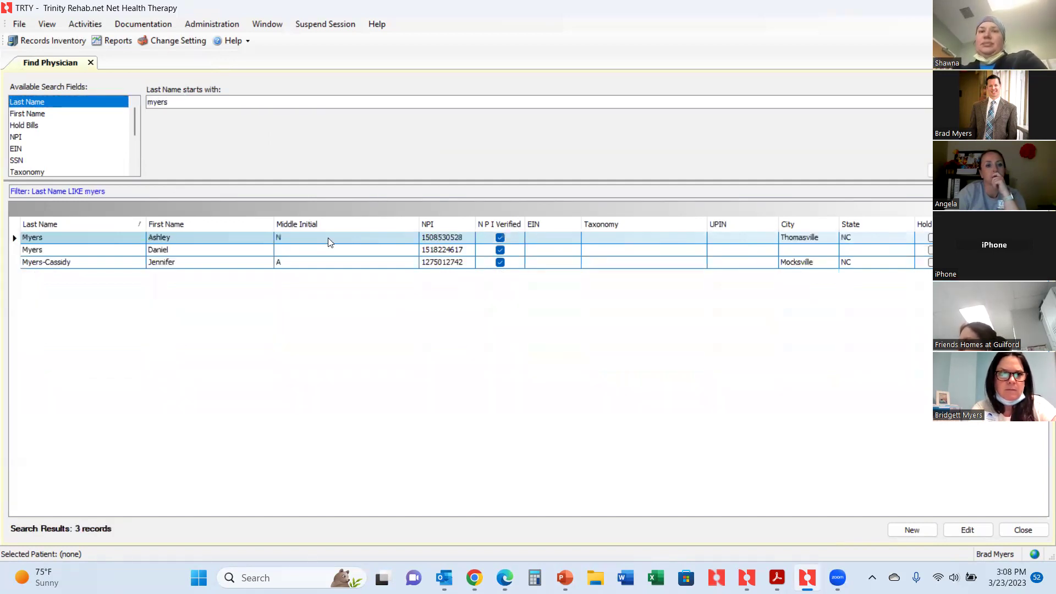
click(925, 541)
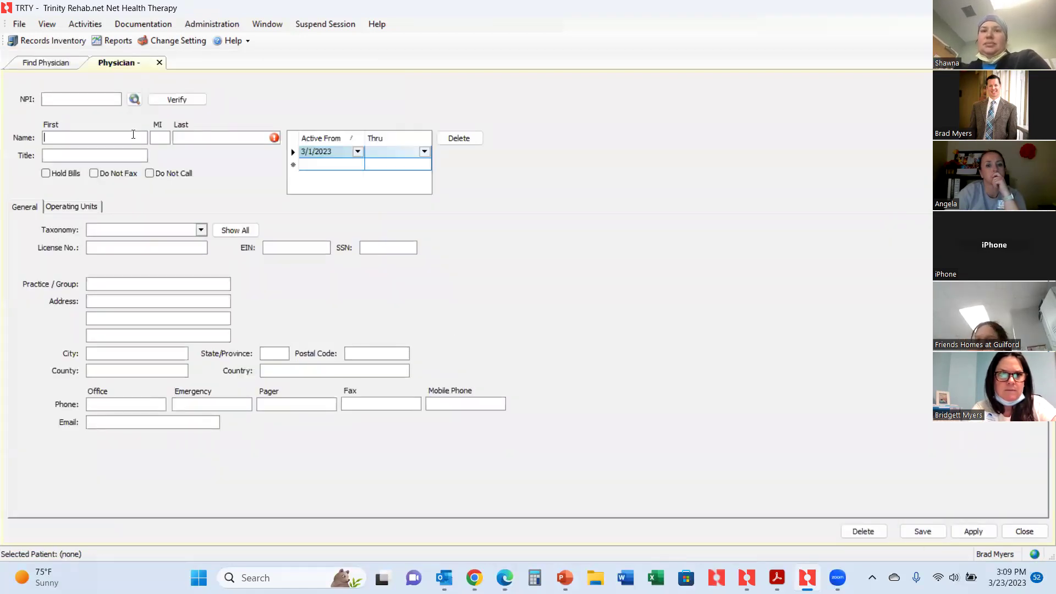
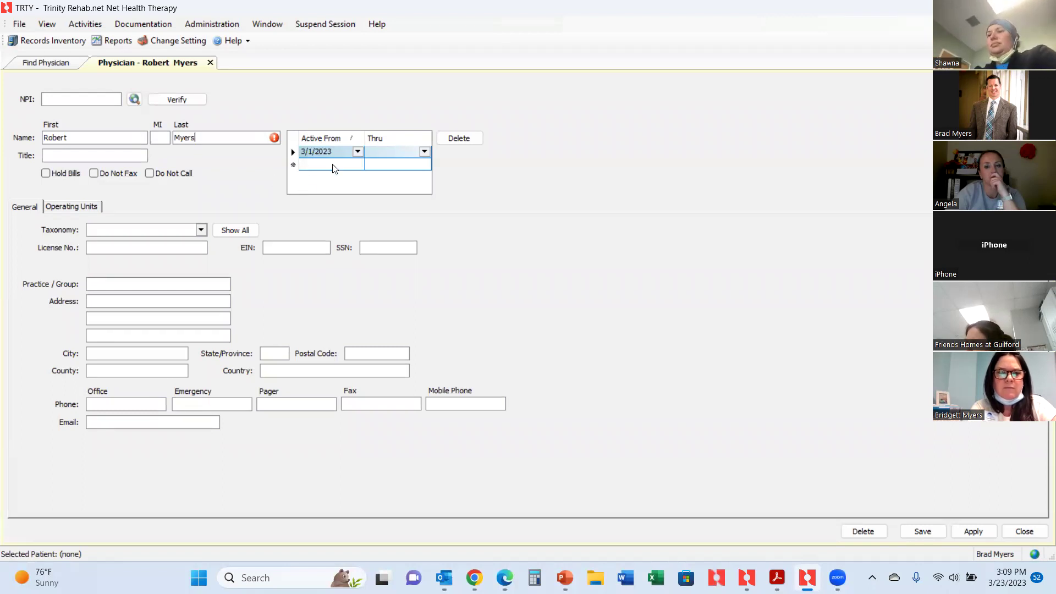
Paste the NPI into the new record and try verifying it, dismissing the error.
click(93, 99)
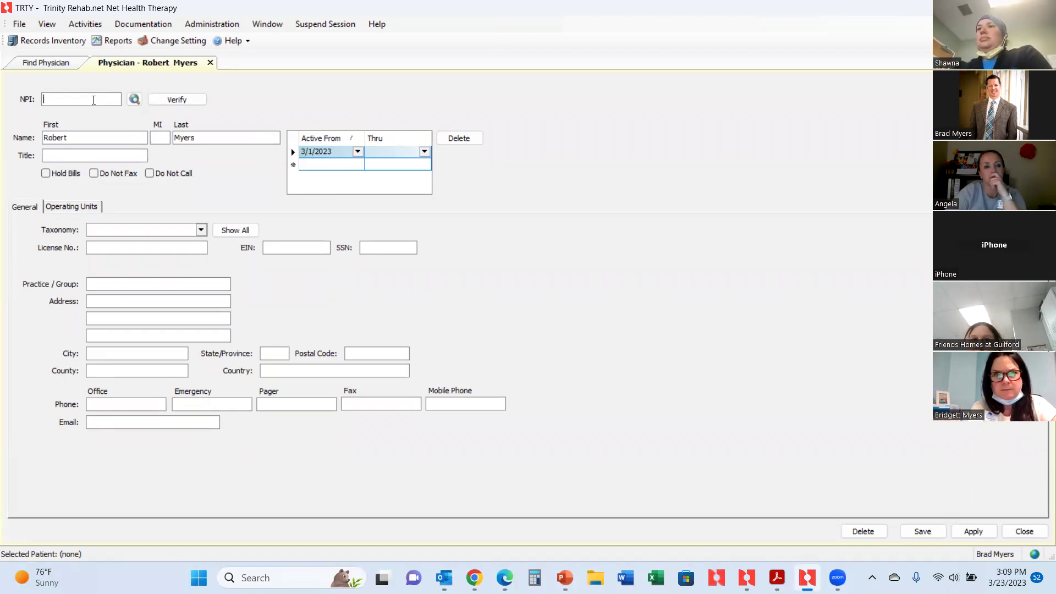
key(ctrl+v)
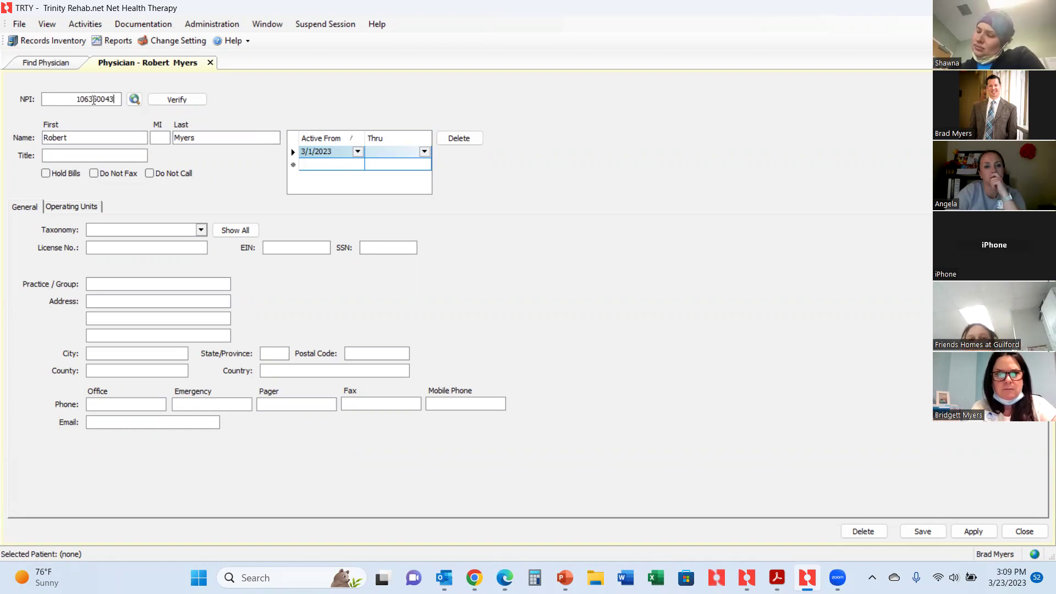
click(167, 100)
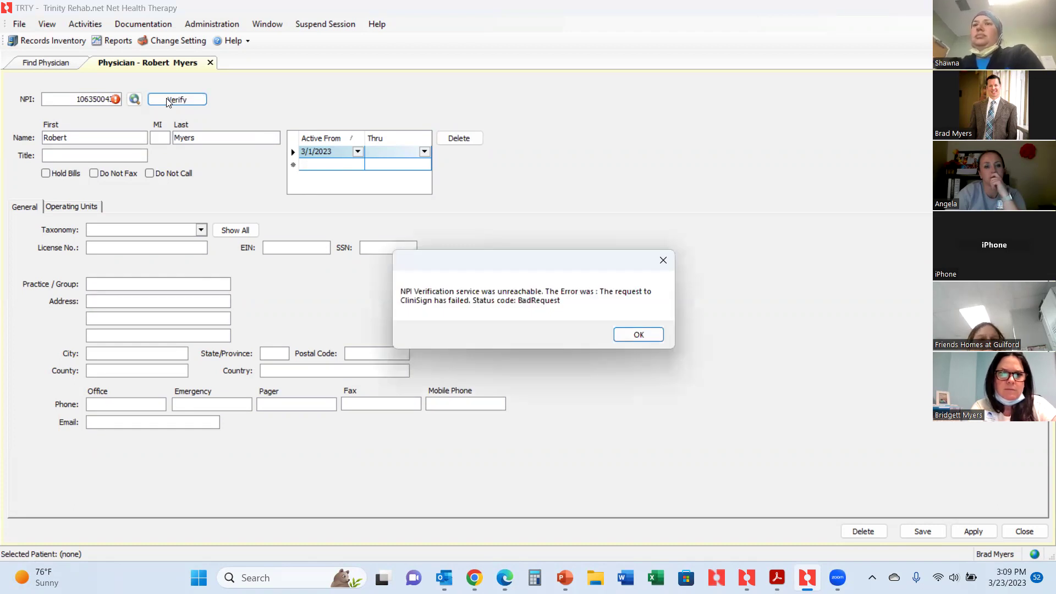
click(640, 334)
Retype part of the NPI and retry verification, which fails again.
double_click(97, 99)
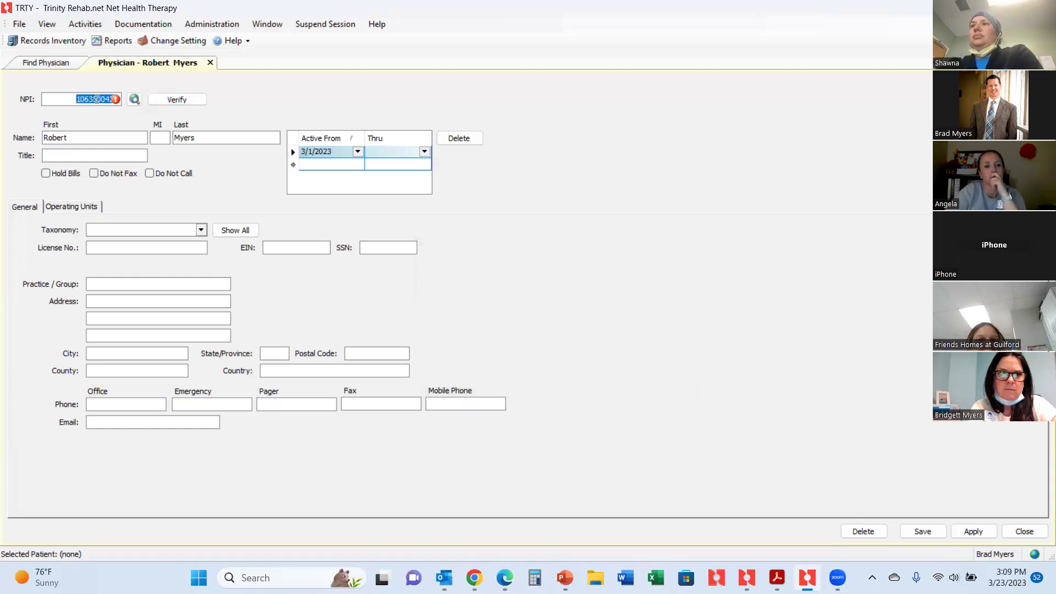
text(106350)
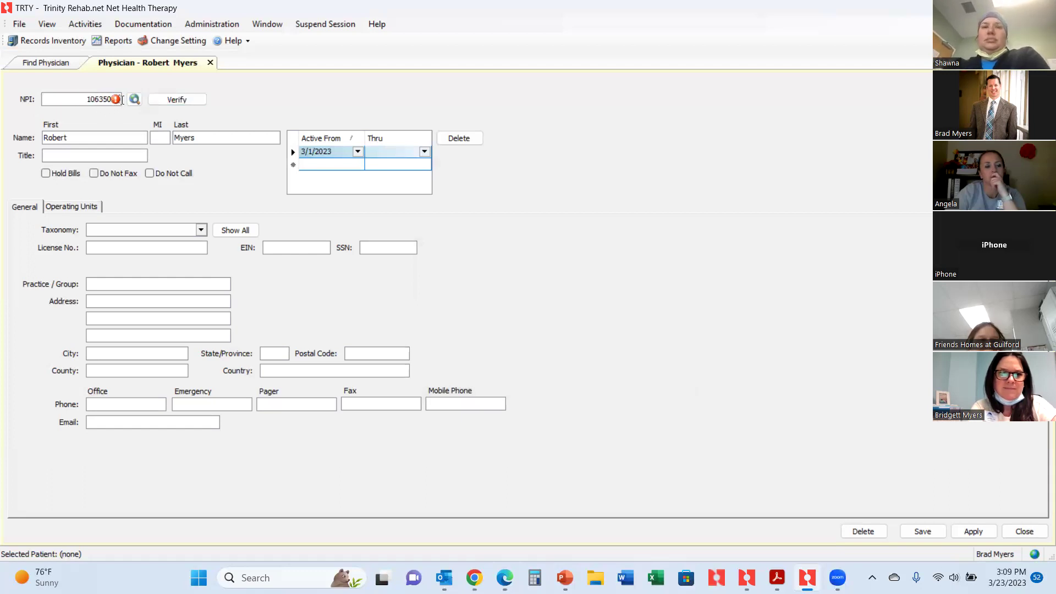
click(188, 99)
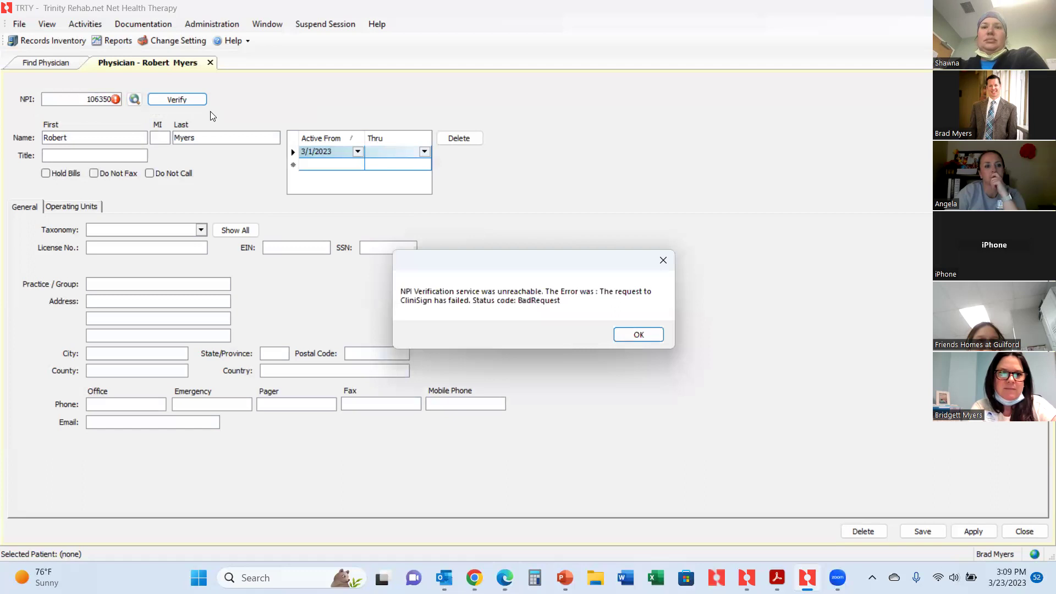
click(642, 335)
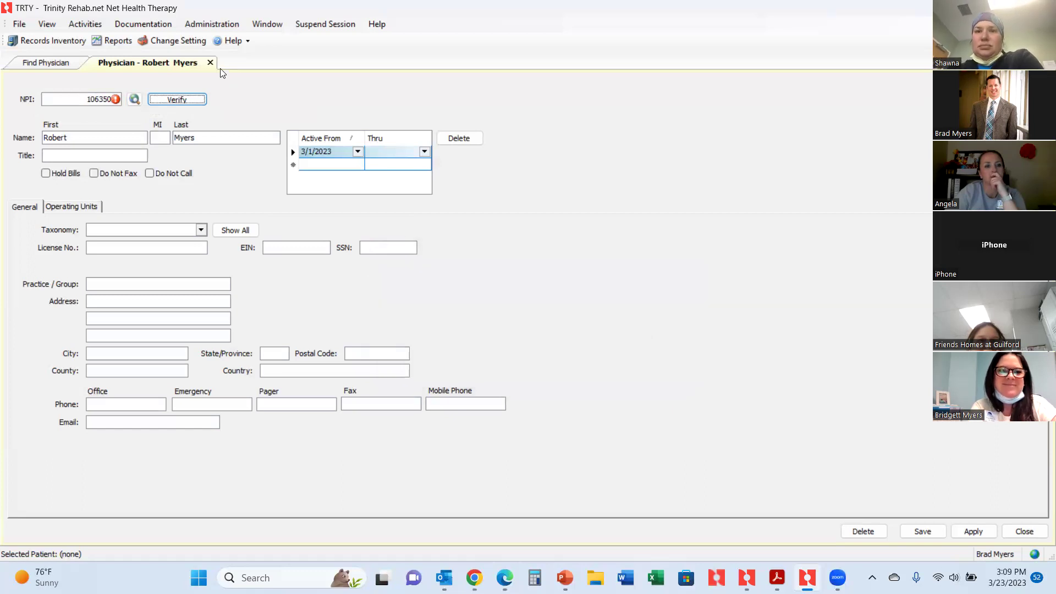
Copy the NPI again from the registry, paste it over the field, and retry verification.
key(alt+Tab)
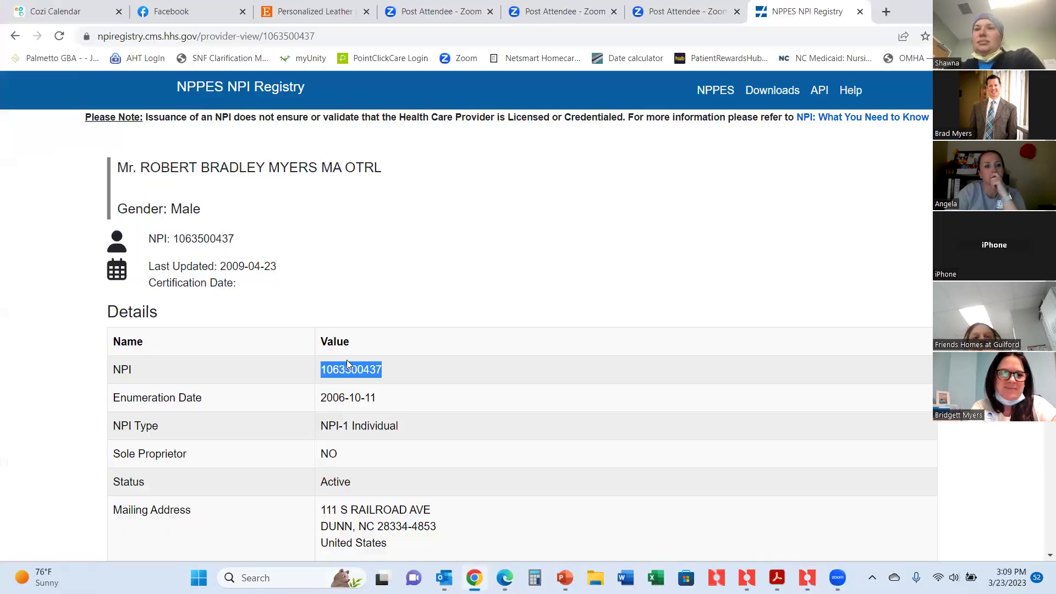
right_click(364, 370)
click(388, 384)
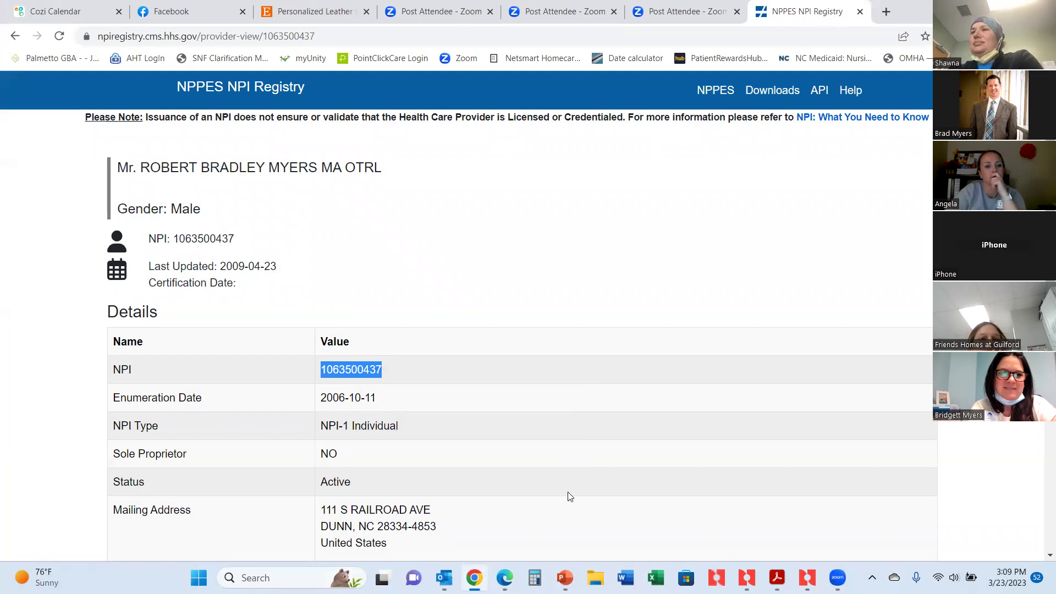
mouse_move(806, 577)
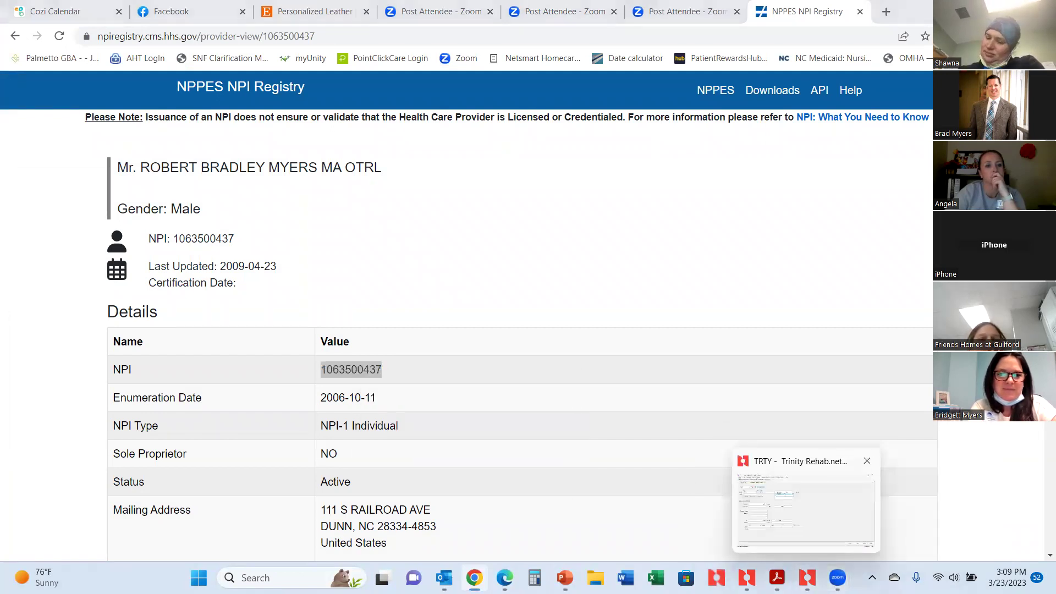
click(806, 577)
double_click(96, 101)
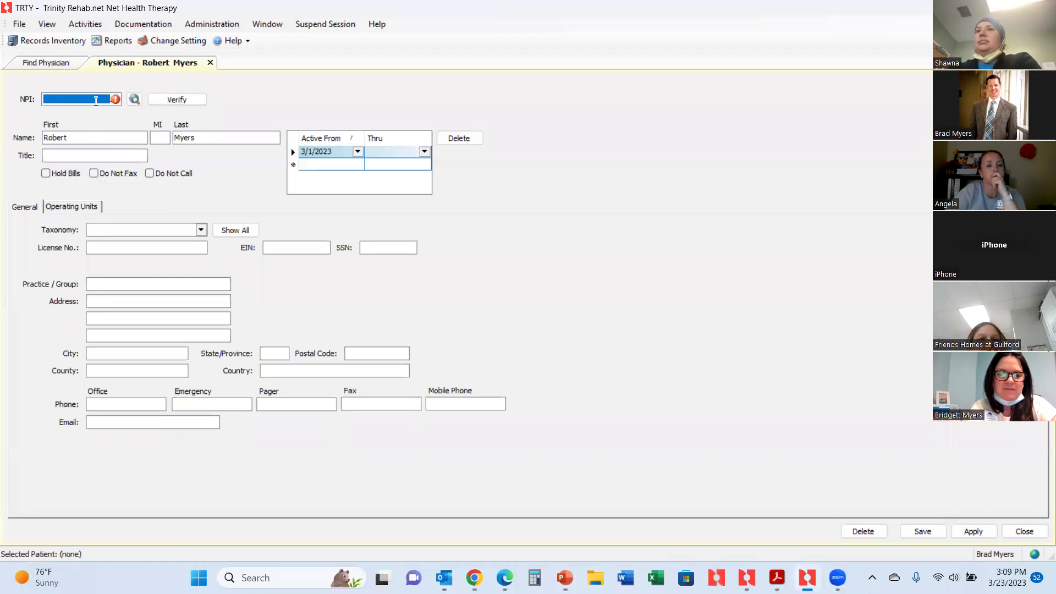
key(ctrl+v)
click(177, 100)
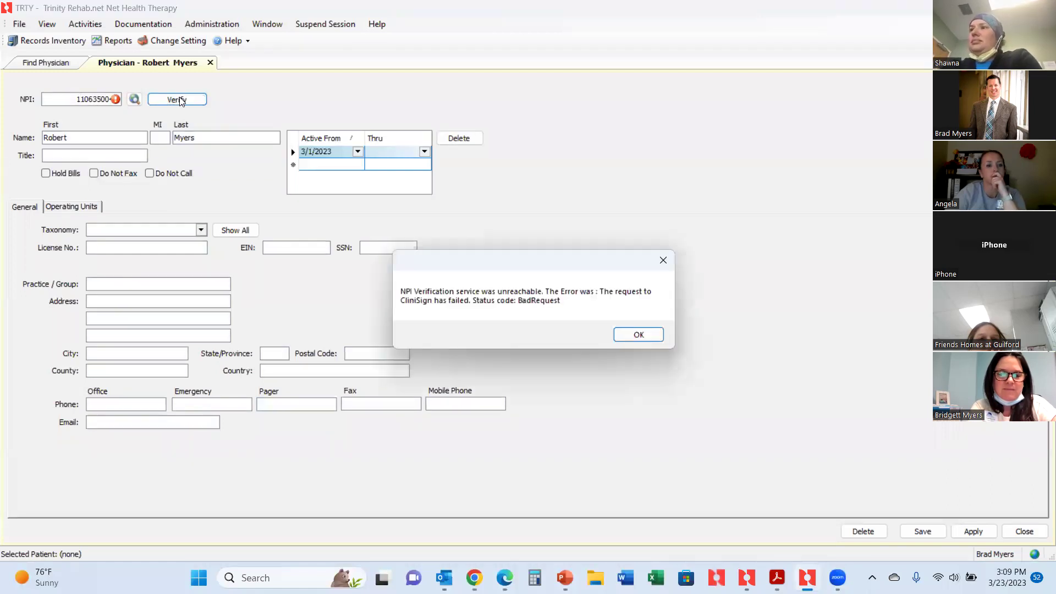
click(647, 336)
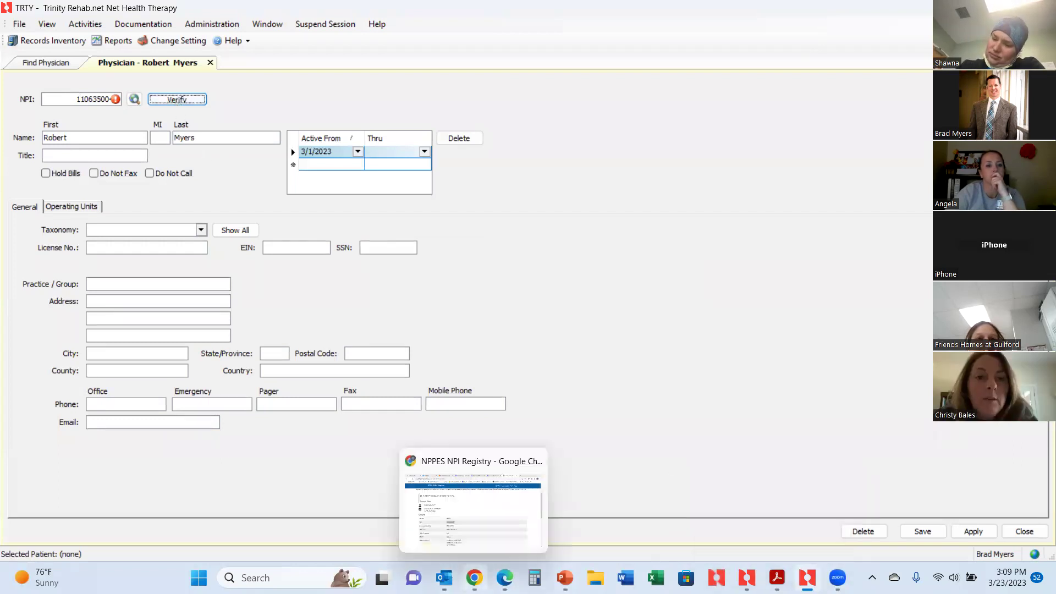
Move the NPI Registry tab to first position in the browser and return to the physician form.
click(474, 577)
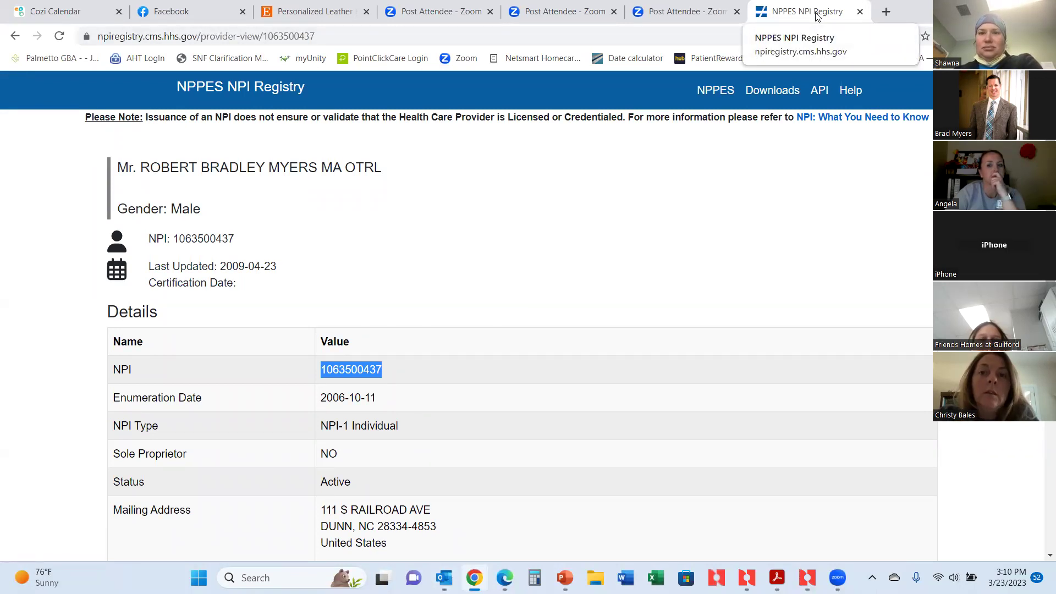
drag(816, 16, 0, 3)
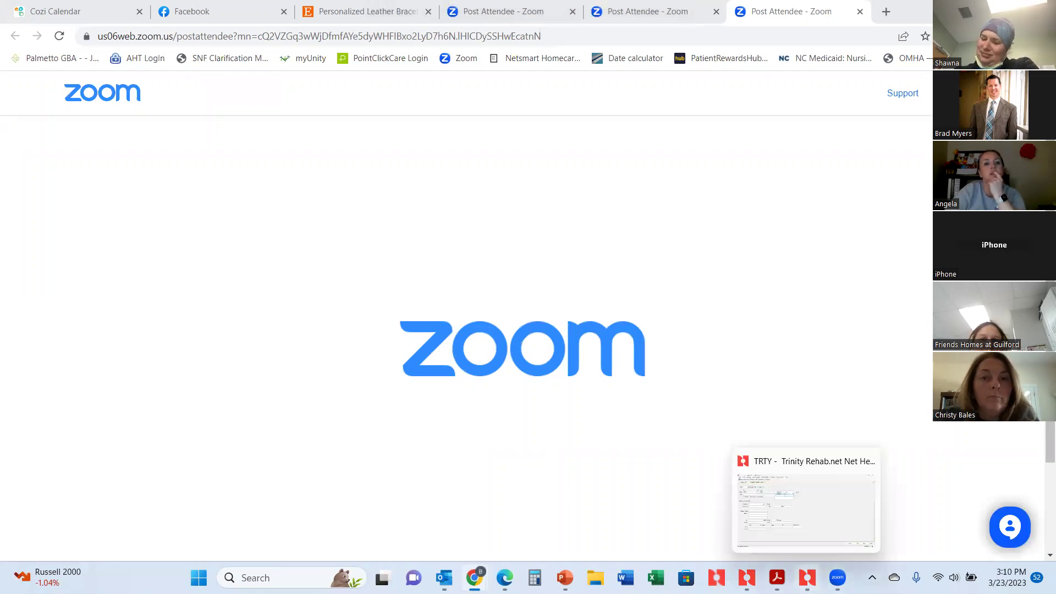
click(807, 576)
Retype the NPI value and retry verification, dismissing the error.
double_click(101, 99)
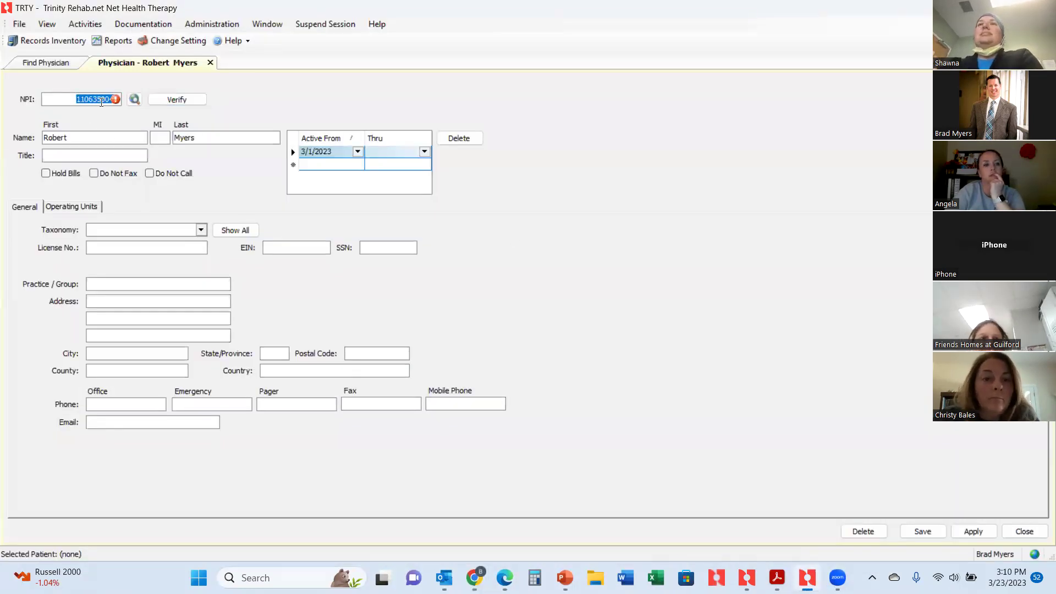
text(1)
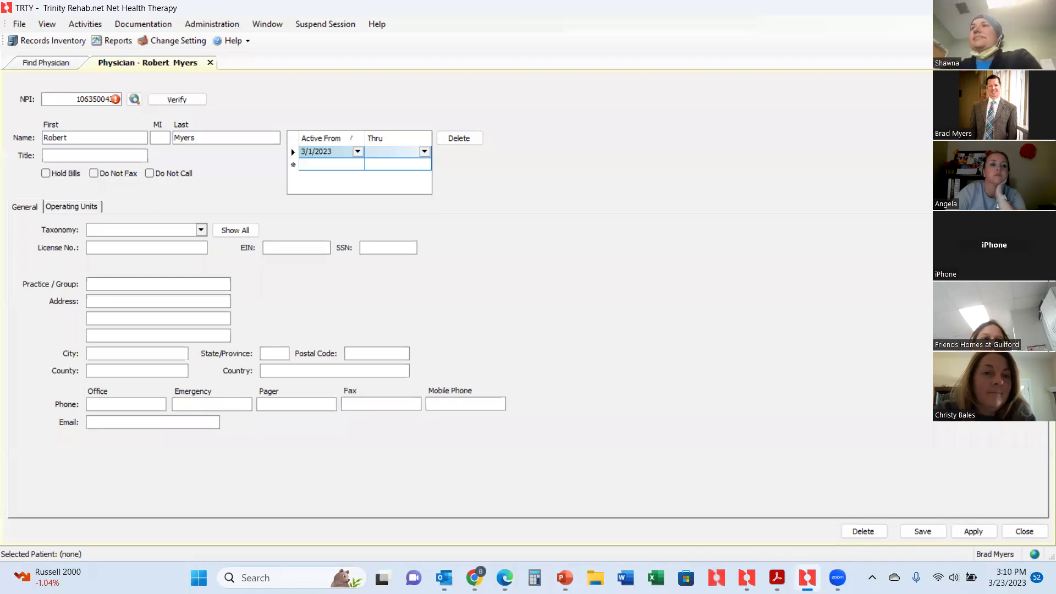
click(179, 100)
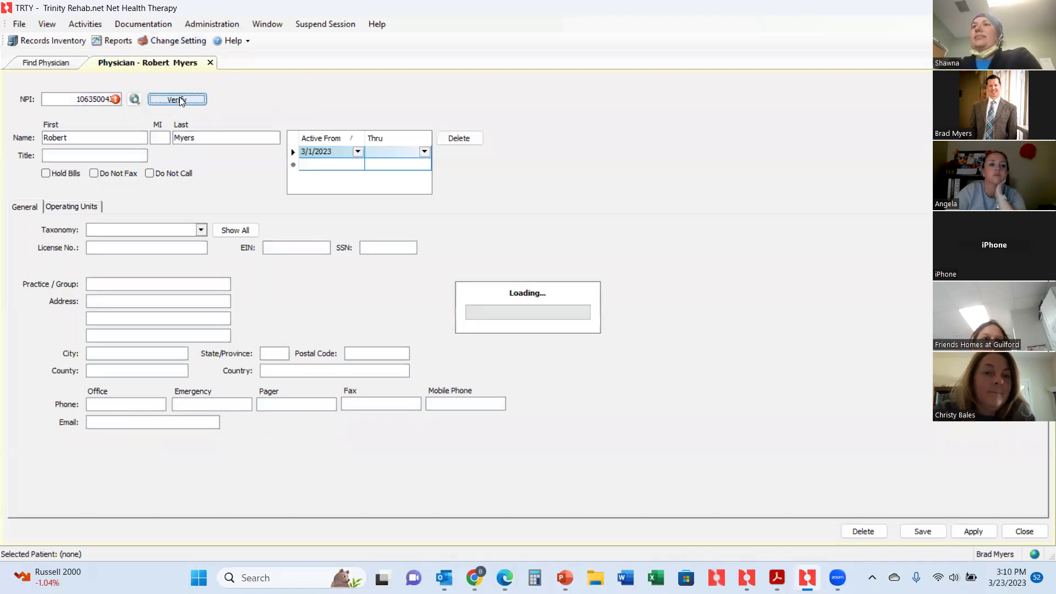
click(663, 260)
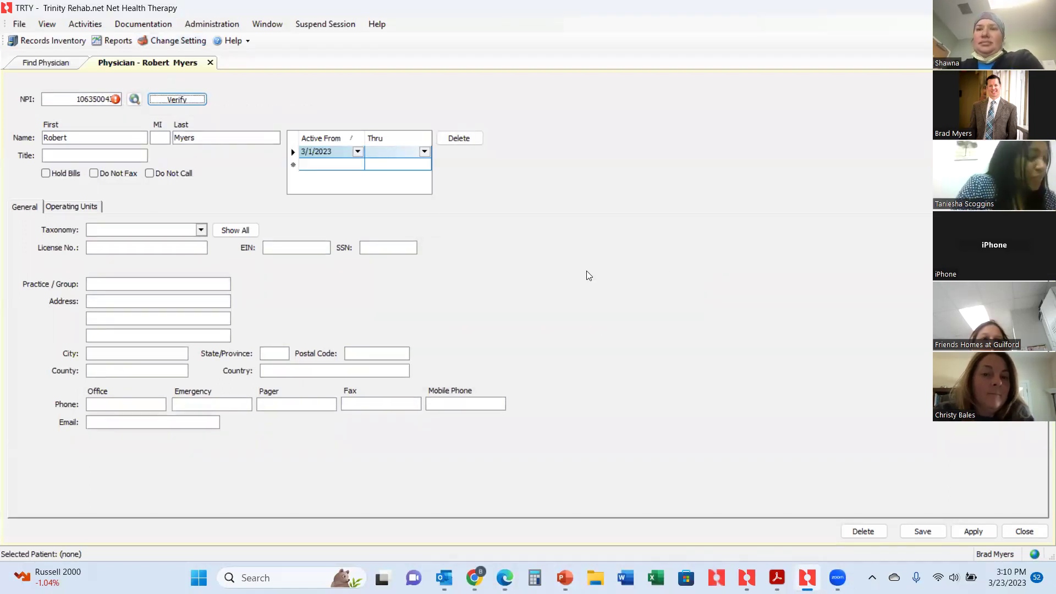
Close the new physician record without saving and select the last-name search text.
click(212, 62)
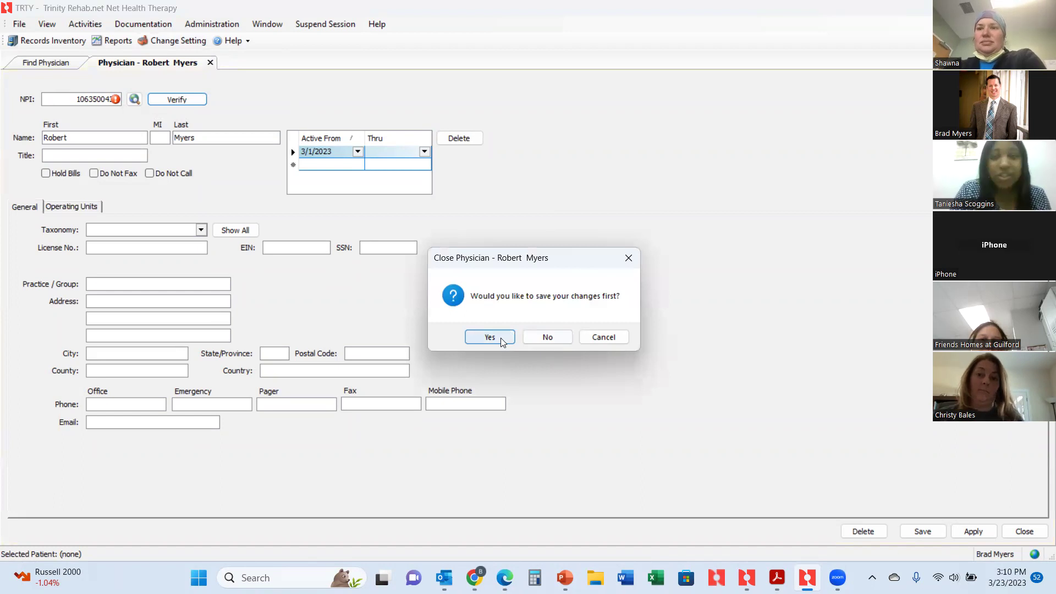
click(560, 337)
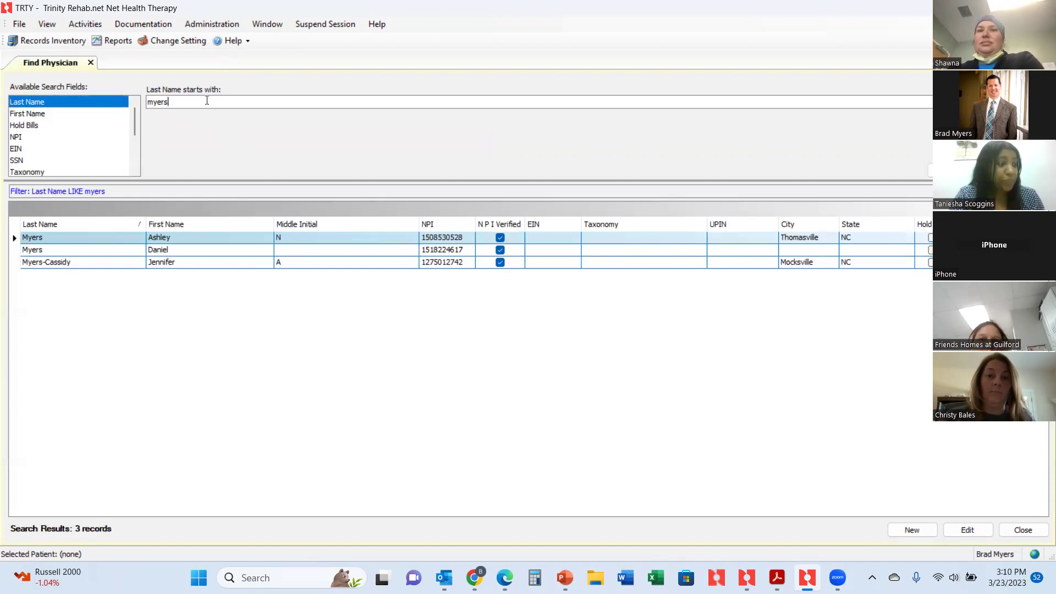
double_click(207, 100)
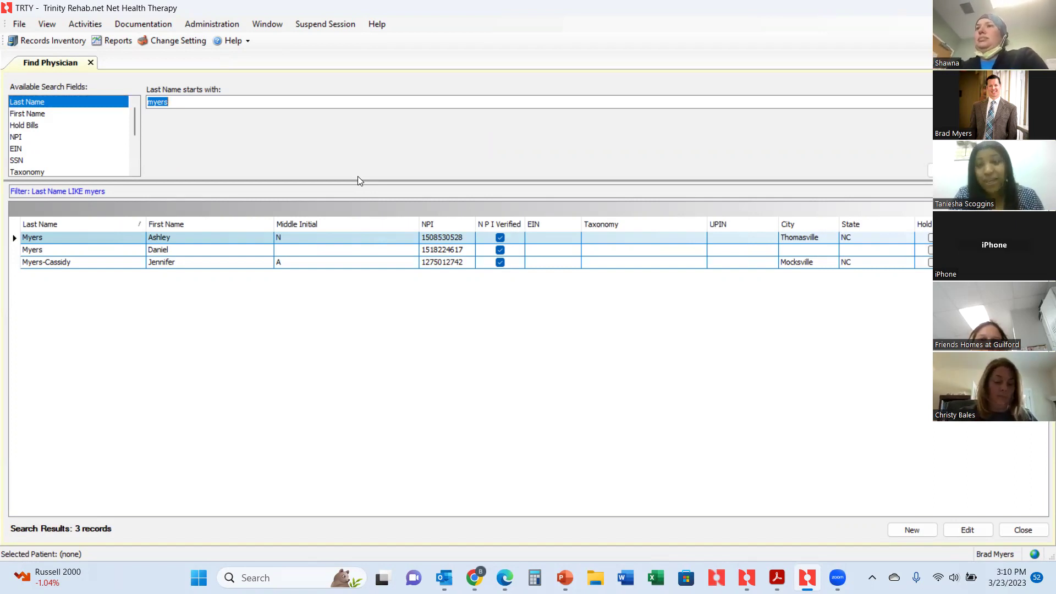
double_click(308, 239)
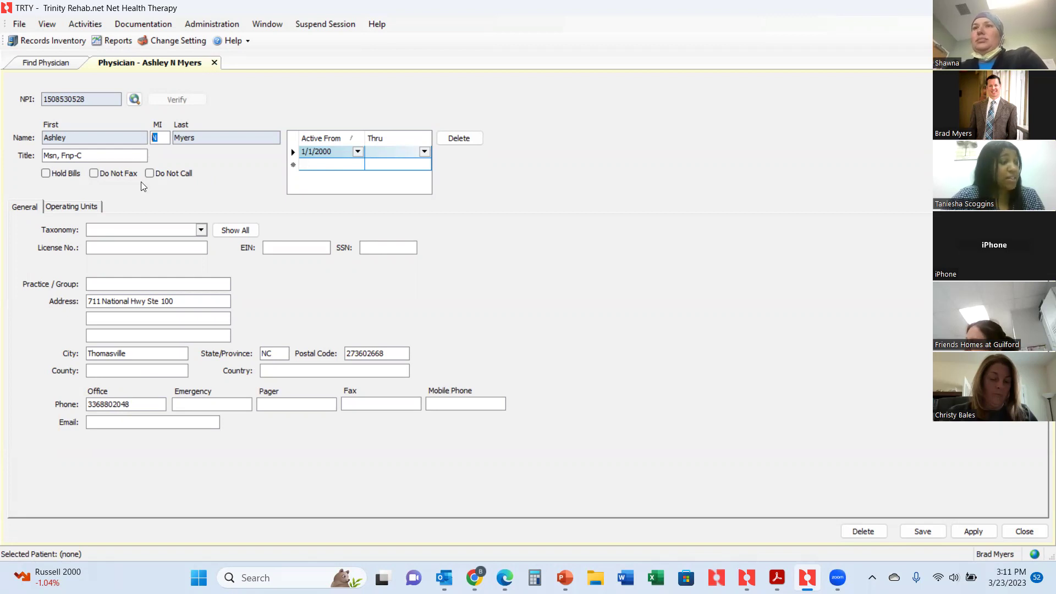
click(214, 64)
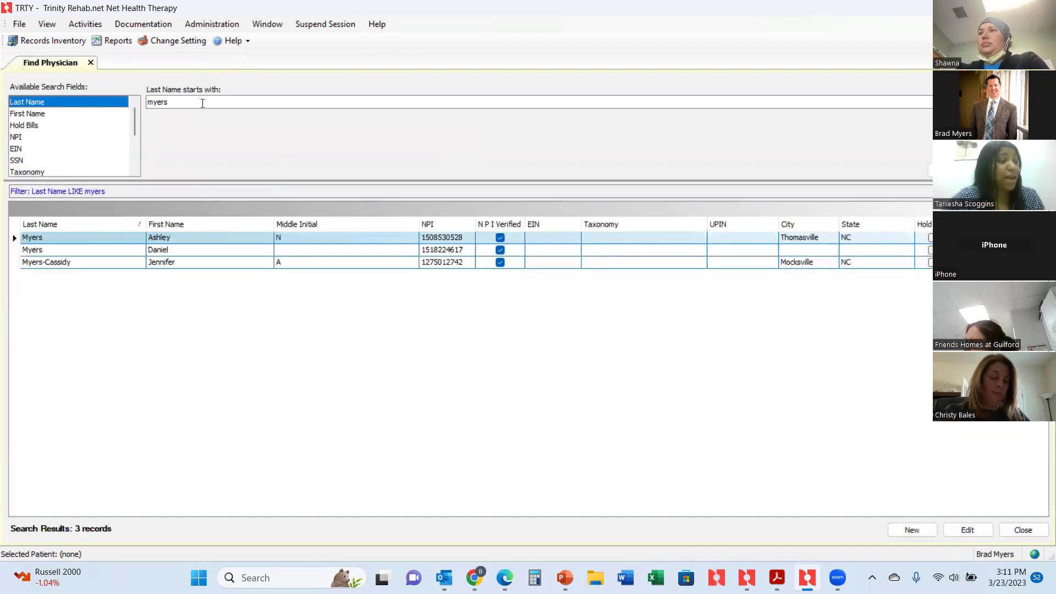
double_click(202, 103)
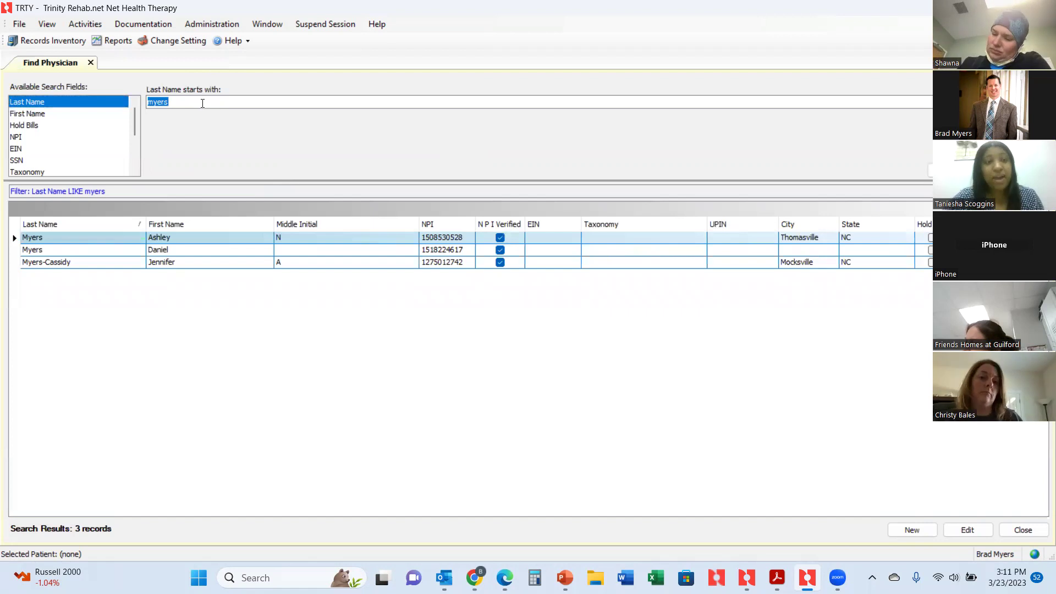
Search Find Physician for the new physician's last name, correcting its spelling; 0 records are returned.
text(balan)
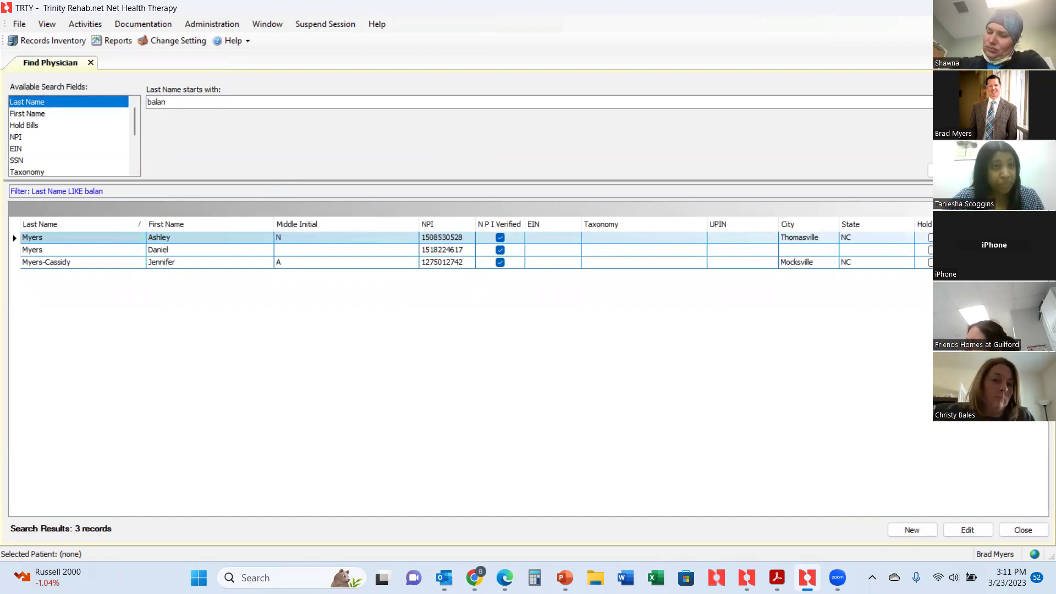
text(tine)
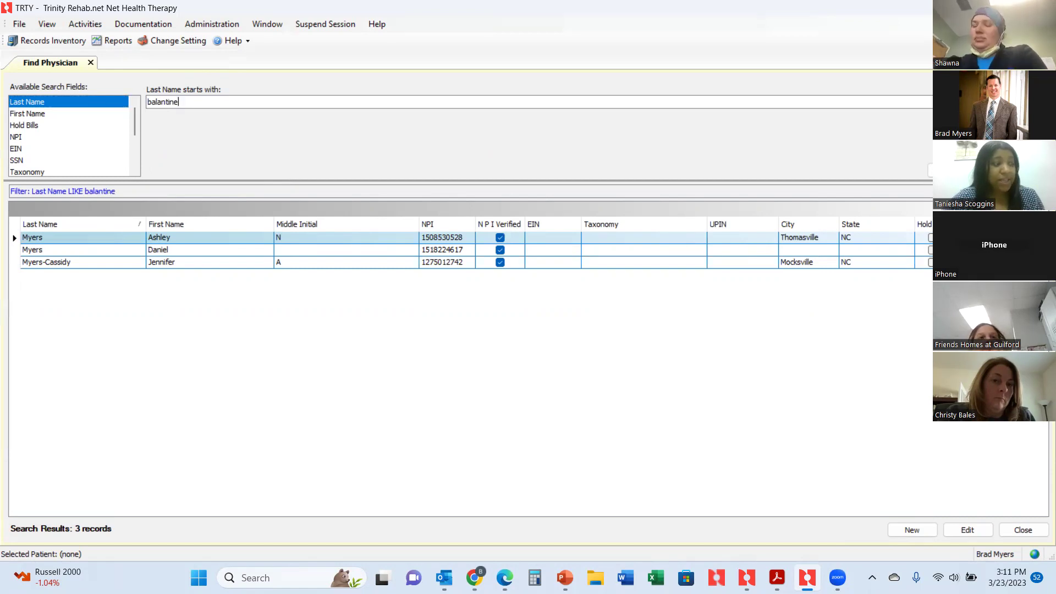
key(BackSpace)
key(BackSpace)
key(BackSpace)
key(BackSpace)
key(BackSpace)
key(BackSpace)
text(lentine)
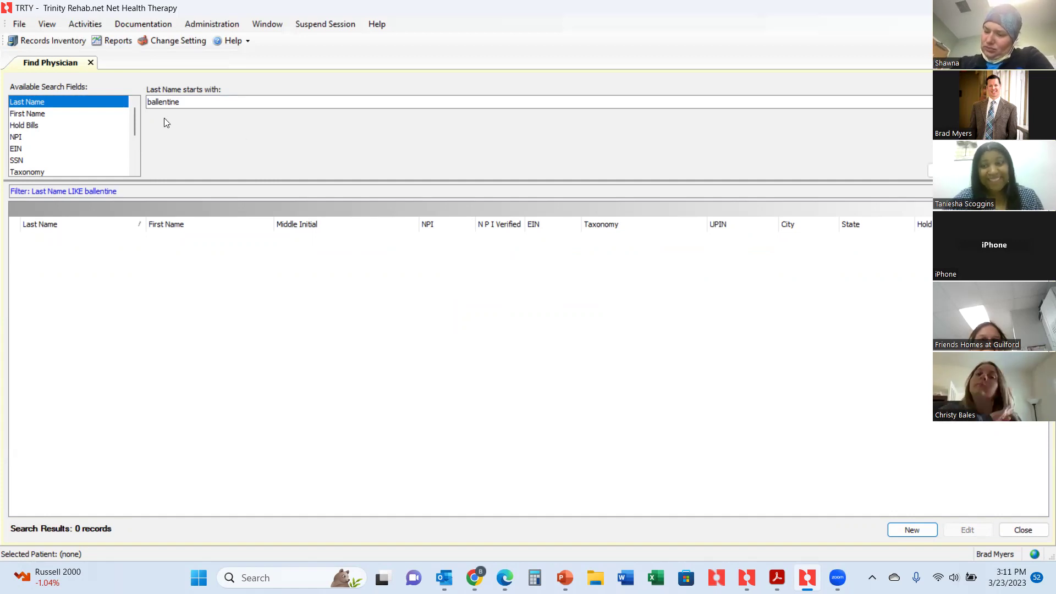
click(930, 170)
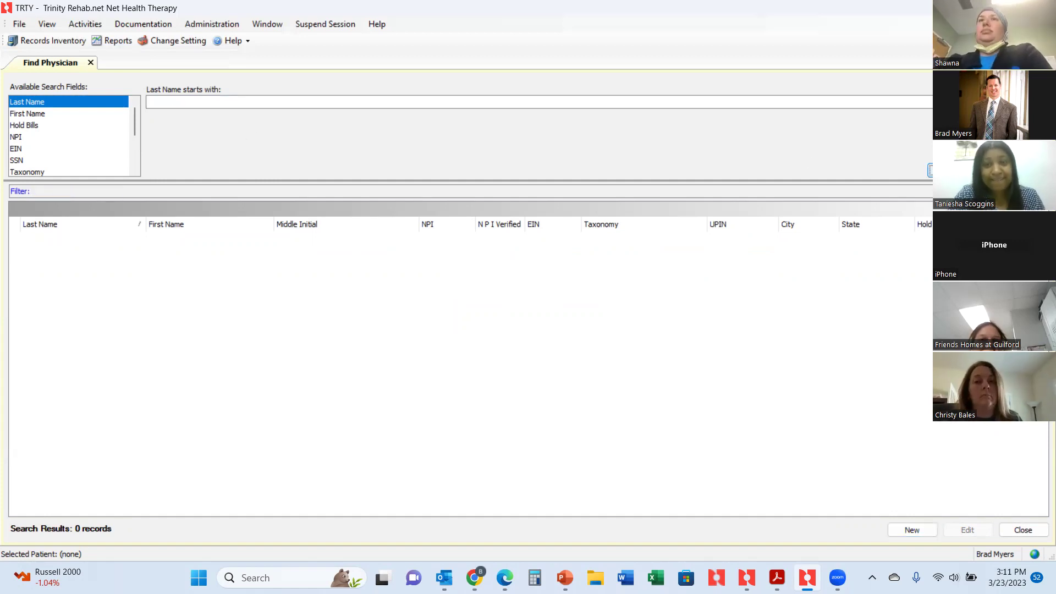
click(277, 100)
text(ballentine)
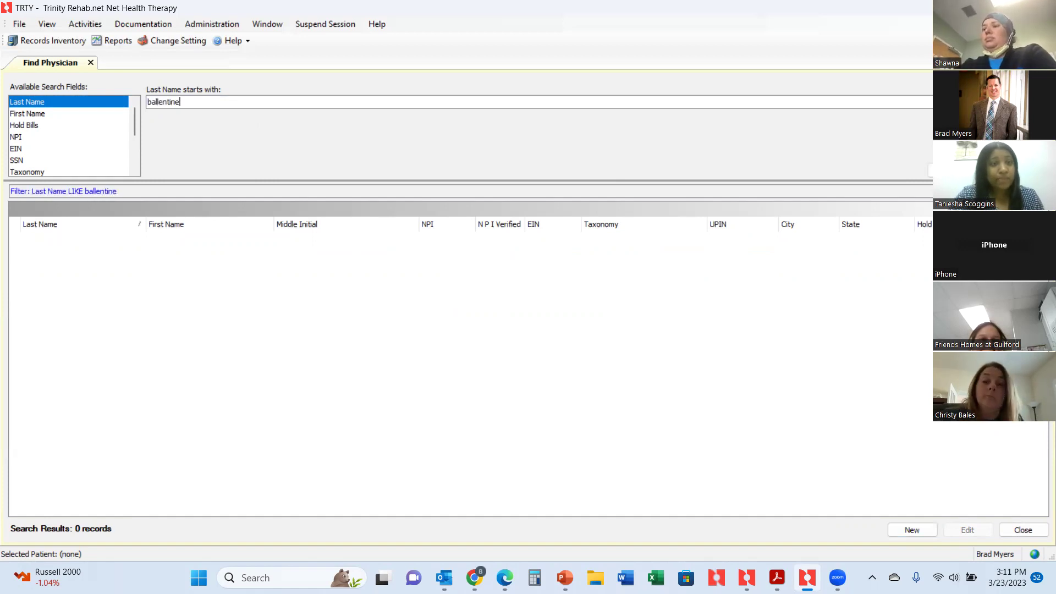
key(Return)
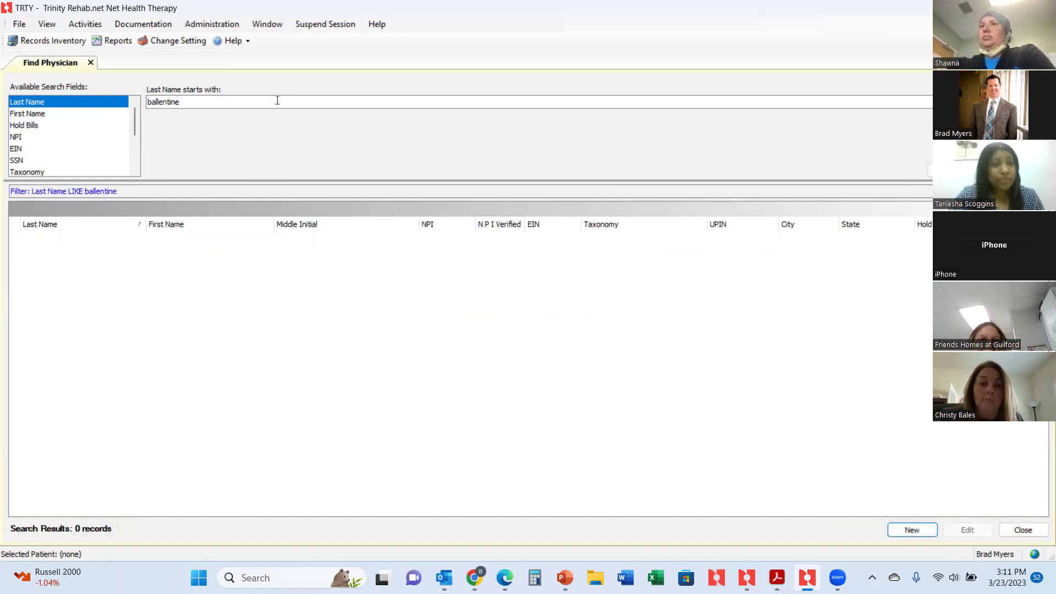
Create a new physician record with the doctor's first and last name, then open a maximized NPI registry lookup.
click(928, 533)
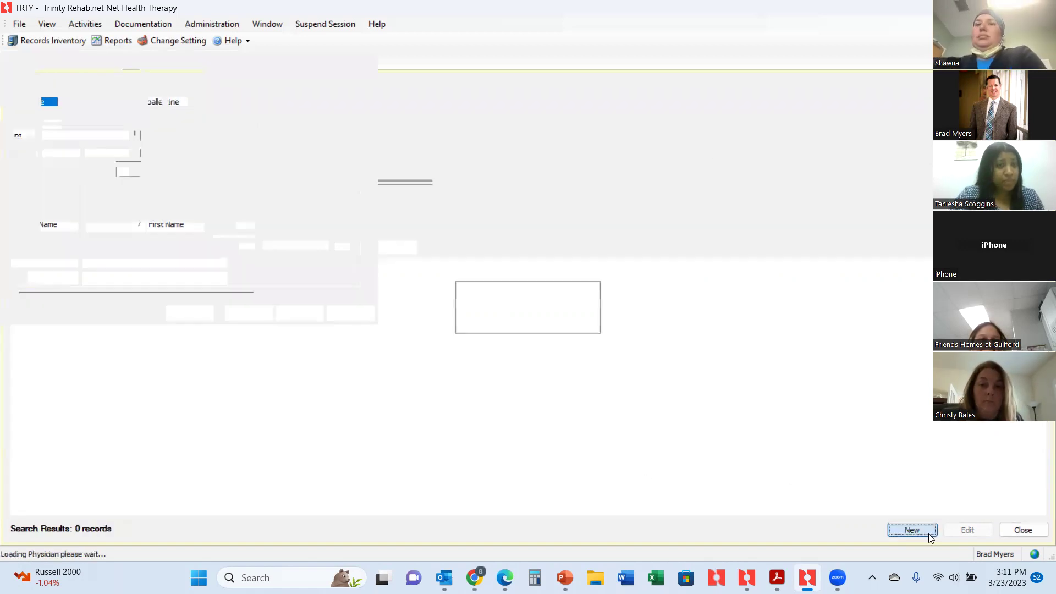
click(192, 137)
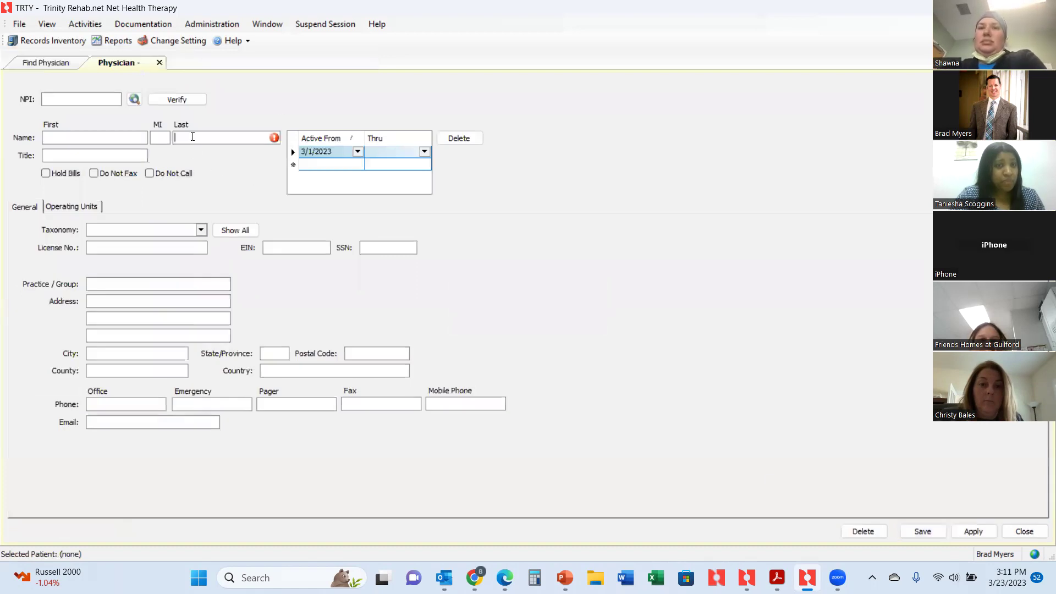
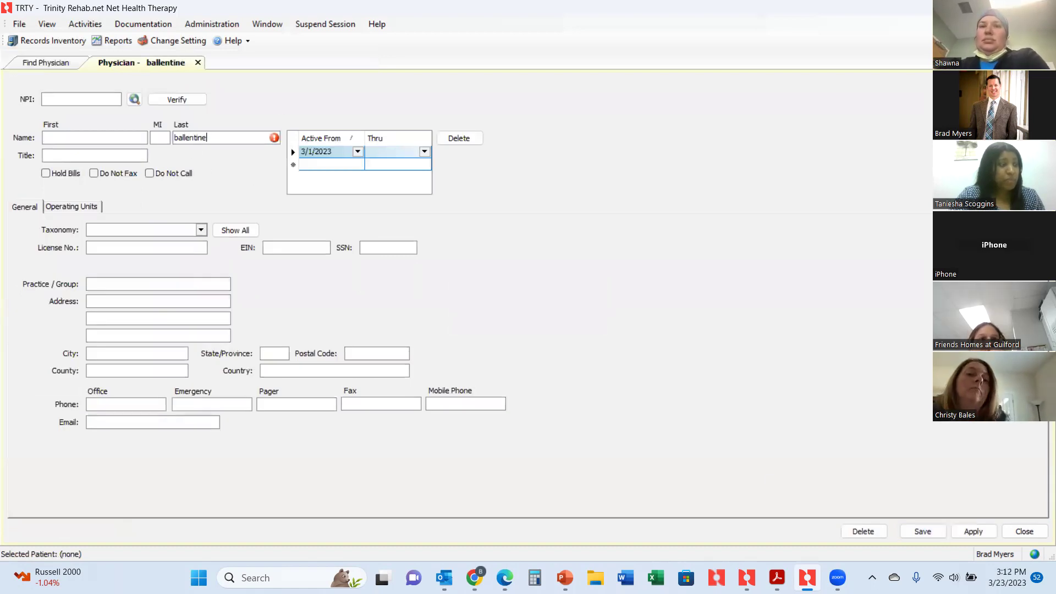
click(109, 138)
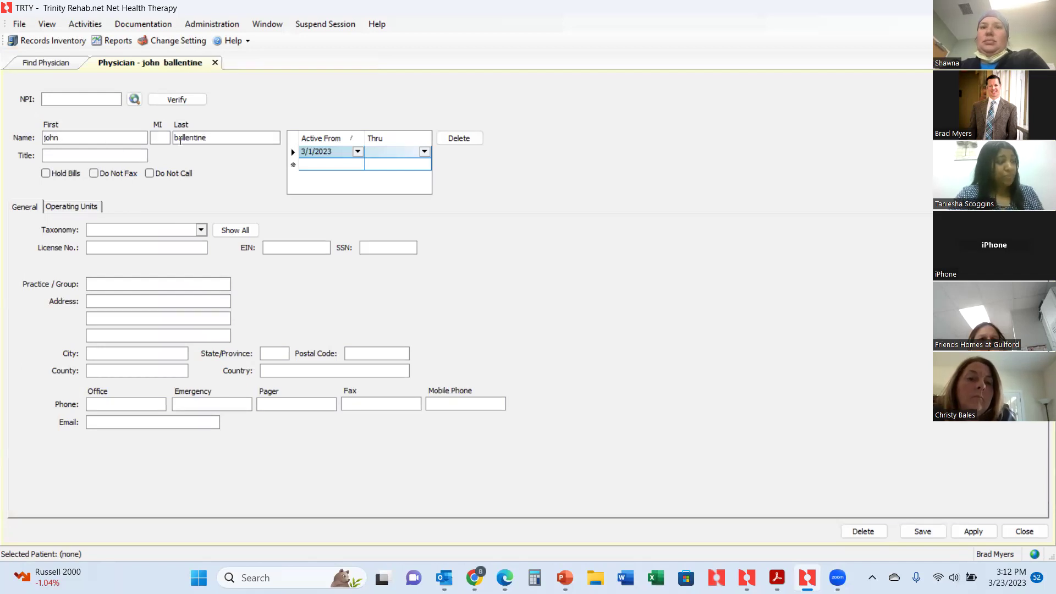
click(138, 100)
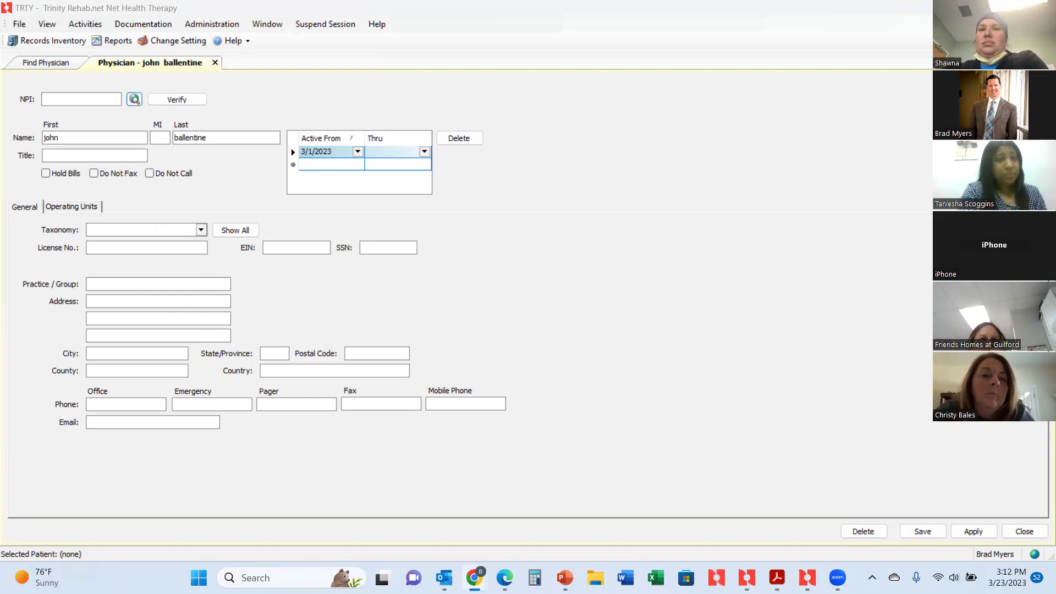
click(719, 98)
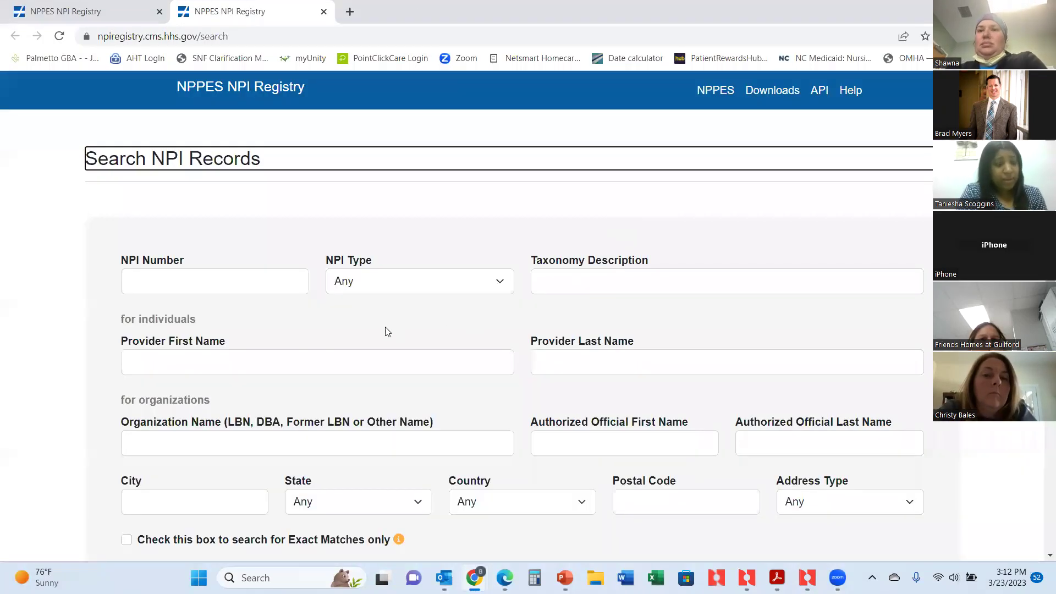
Search the NPPES registry by the provider's first and last name with state VIRGINIA.
click(336, 365)
key(Tab)
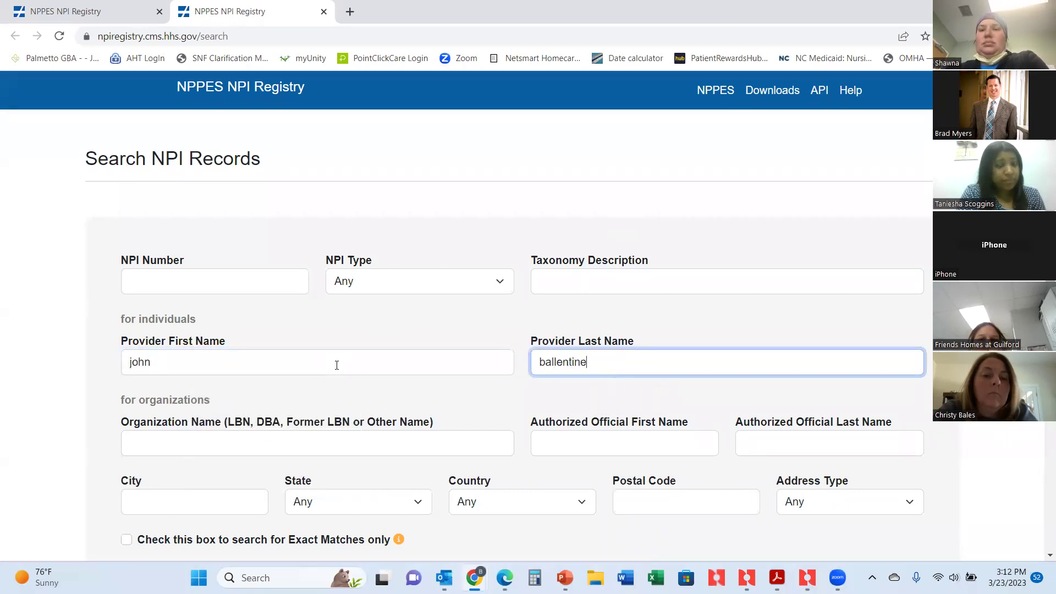
scroll(454, 262, down, 4)
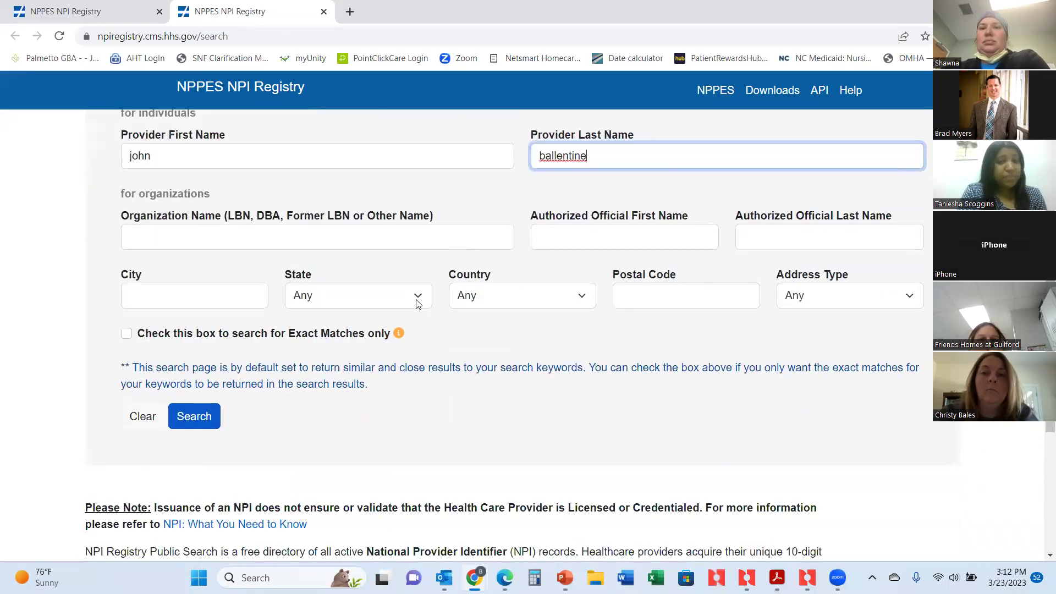
click(417, 299)
scroll(396, 204, down, 8)
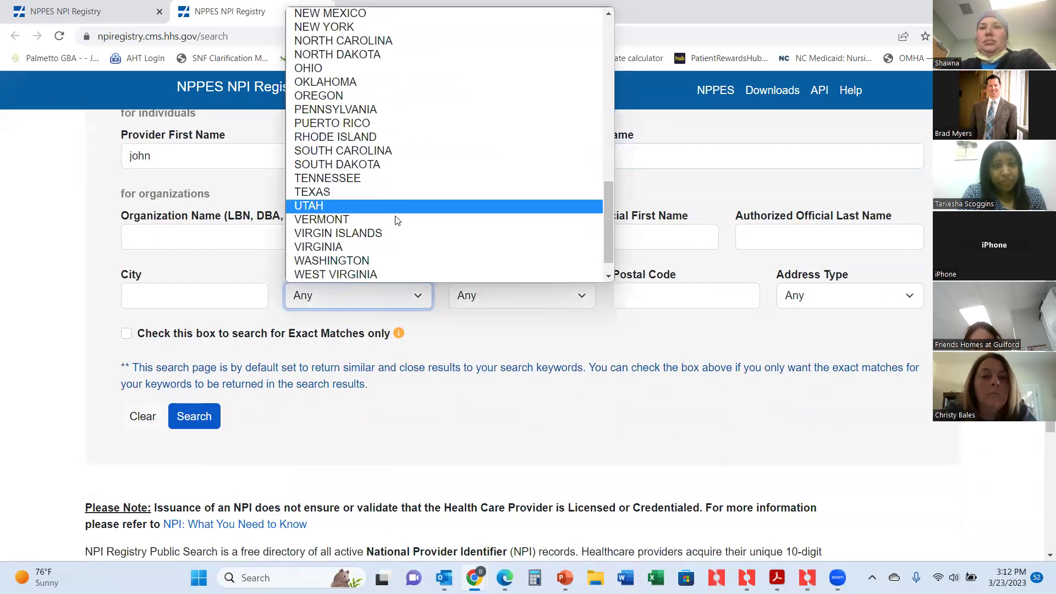
click(382, 243)
click(214, 422)
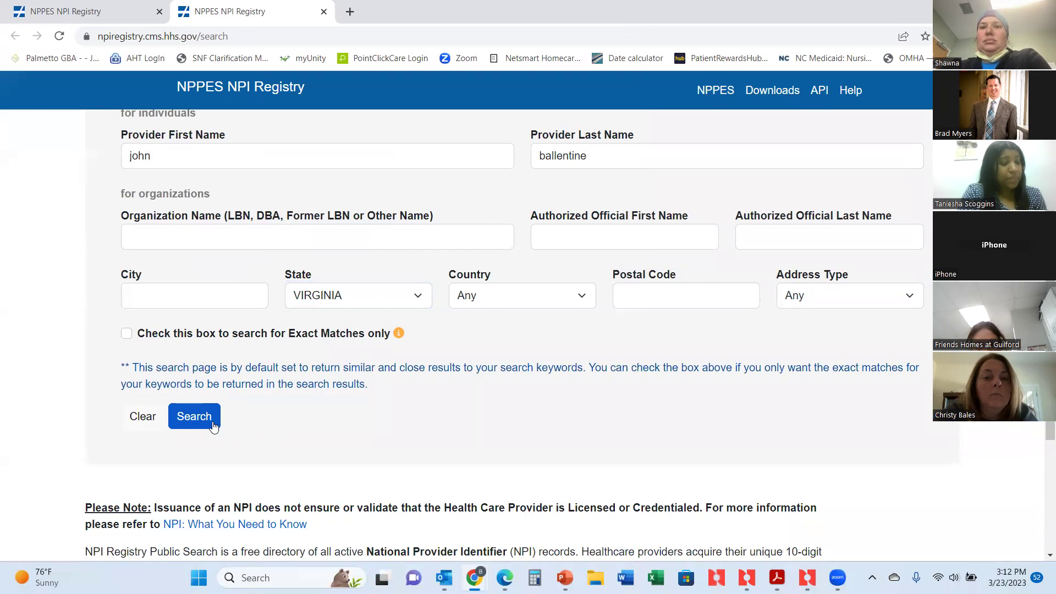
Rerun the registry search with the corrected last-name spelling and open the provider's record.
scroll(266, 409, down, 2)
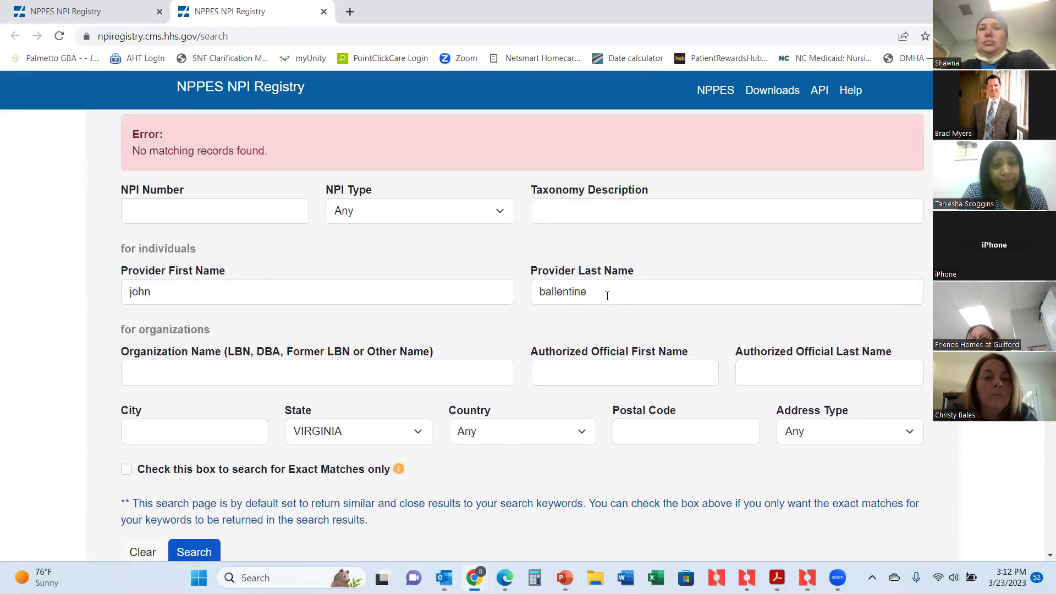
double_click(607, 296)
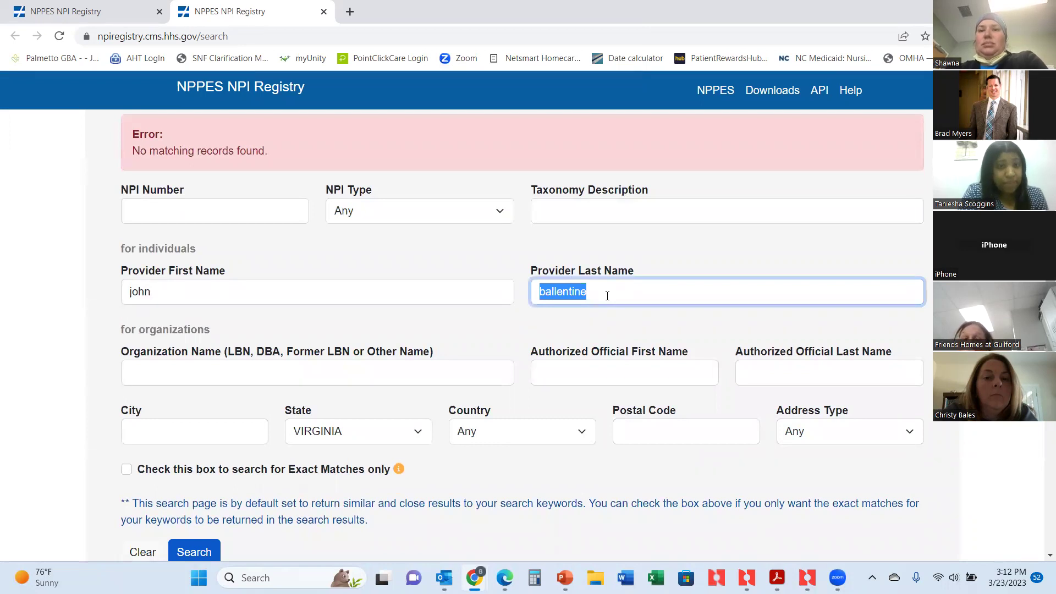
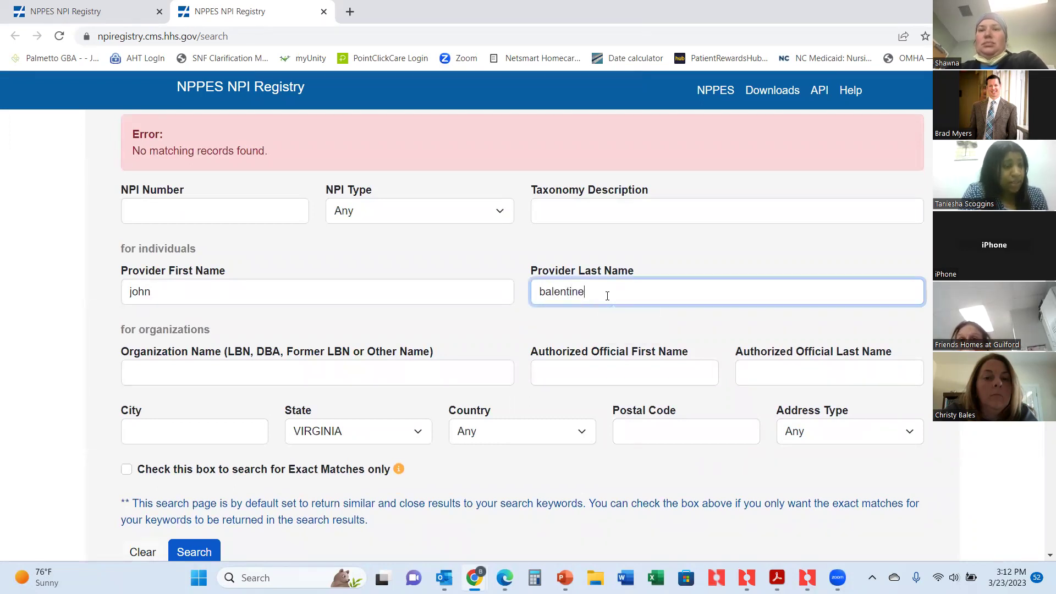
key(Return)
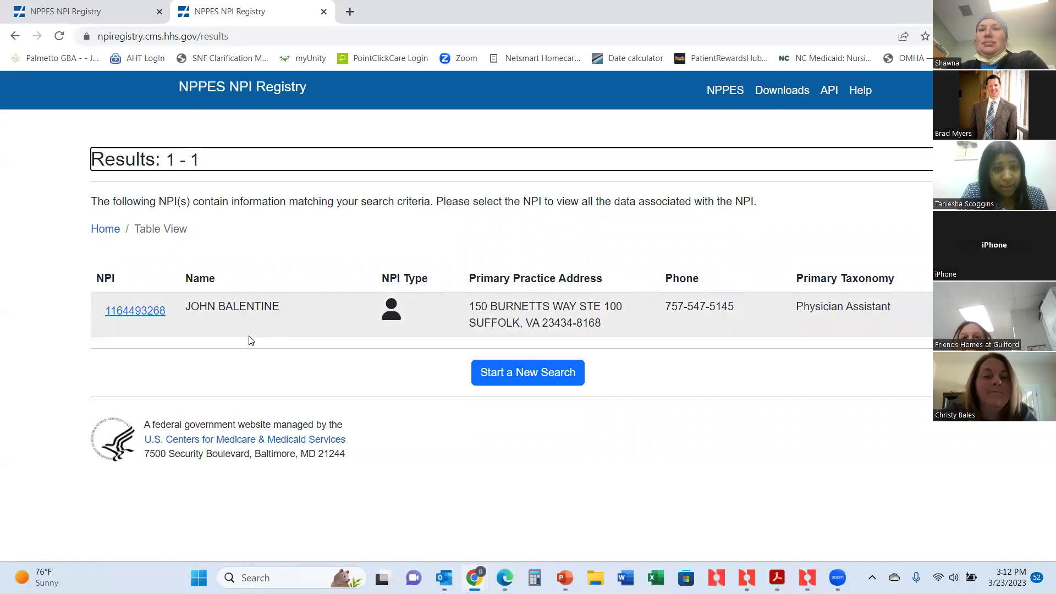
click(154, 311)
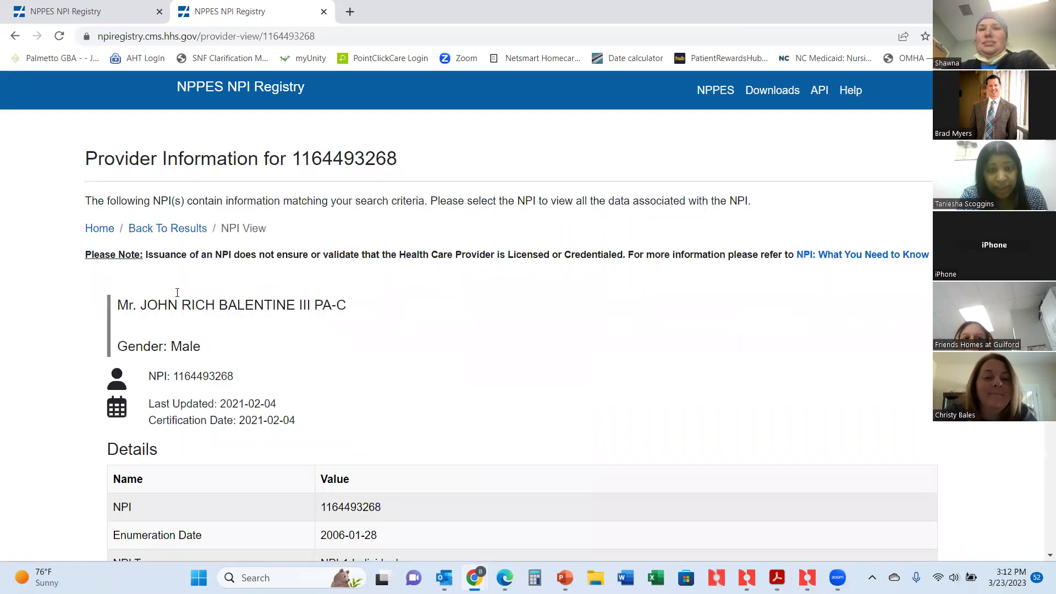
Copy the provider's NPI number and return to the Net Health Therapy physician record.
scroll(264, 330, down, 2)
drag(379, 370, 320, 369)
right_click(327, 368)
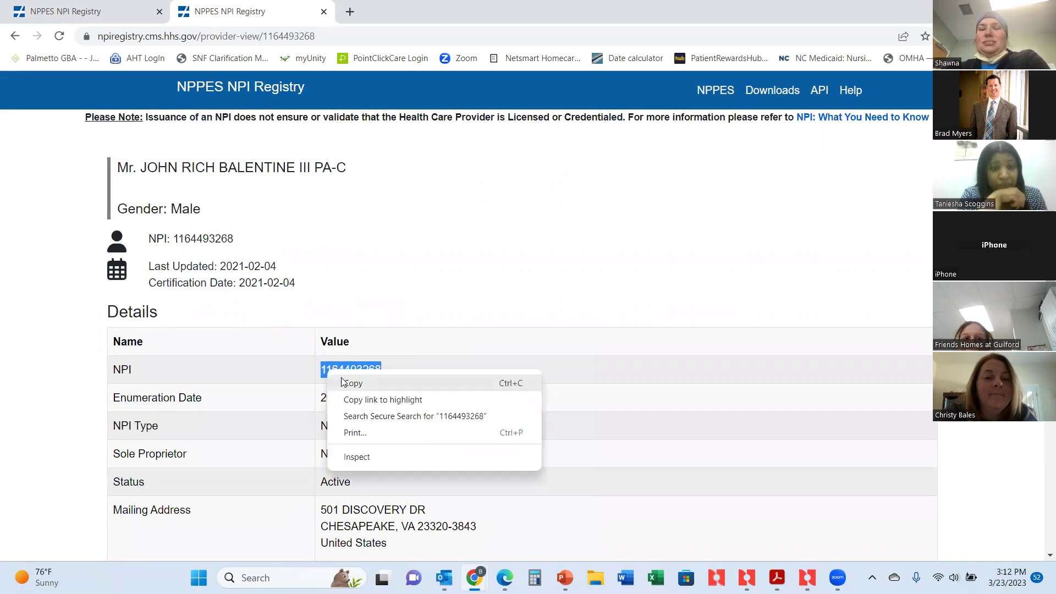
click(349, 383)
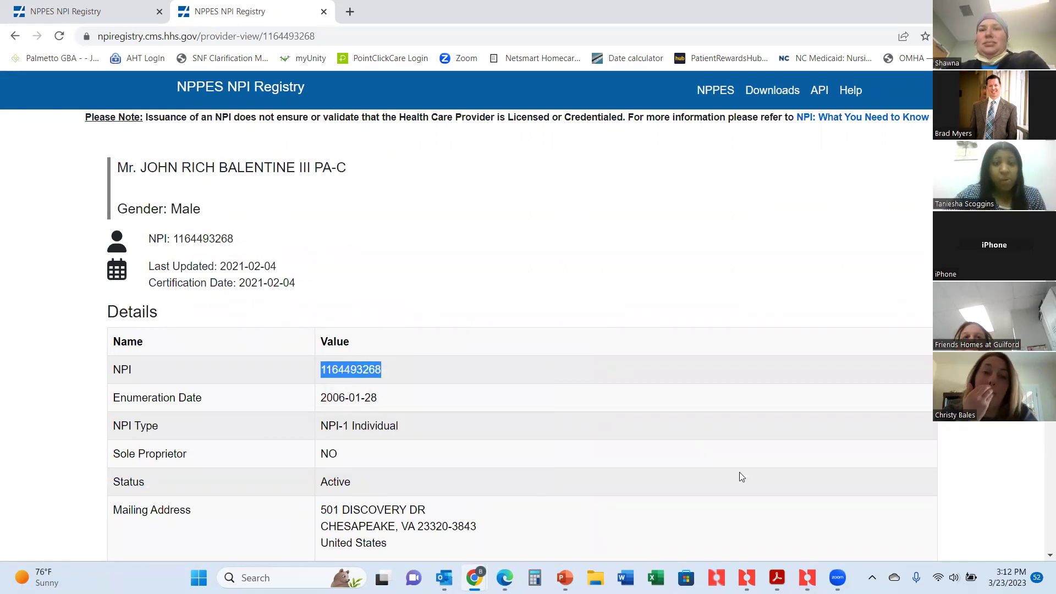
click(807, 577)
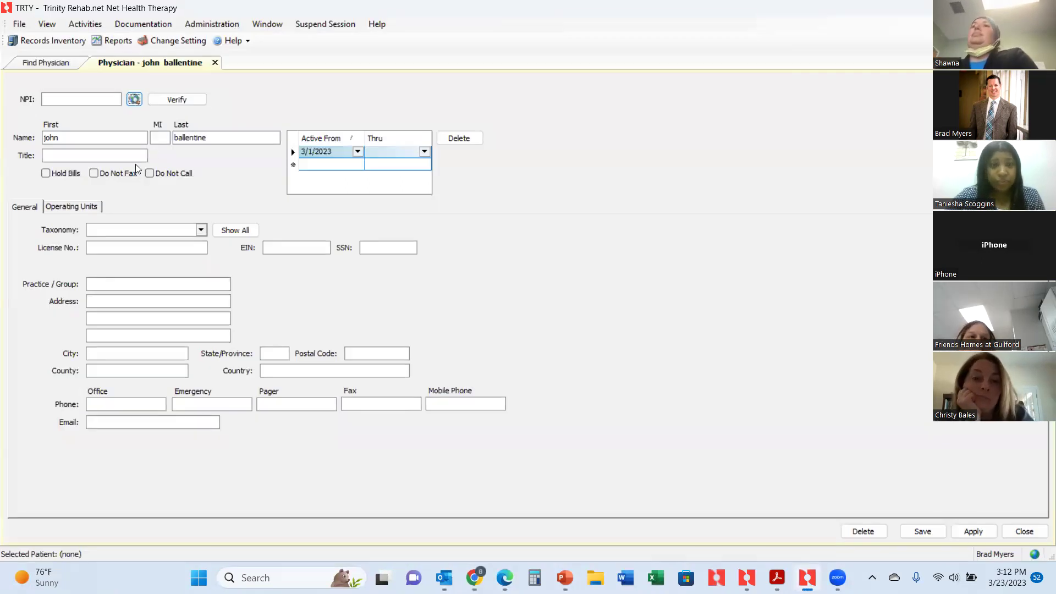
Paste the NPI, verify it, dismiss the mismatch warning, and respell the last name to match the registry.
click(75, 100)
key(ctrl+v)
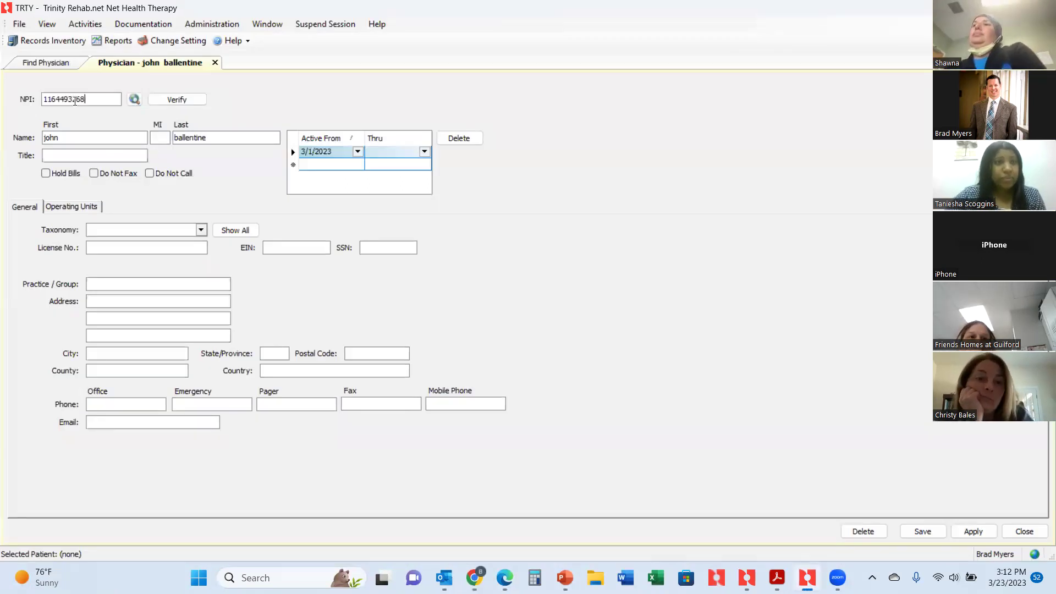
click(171, 99)
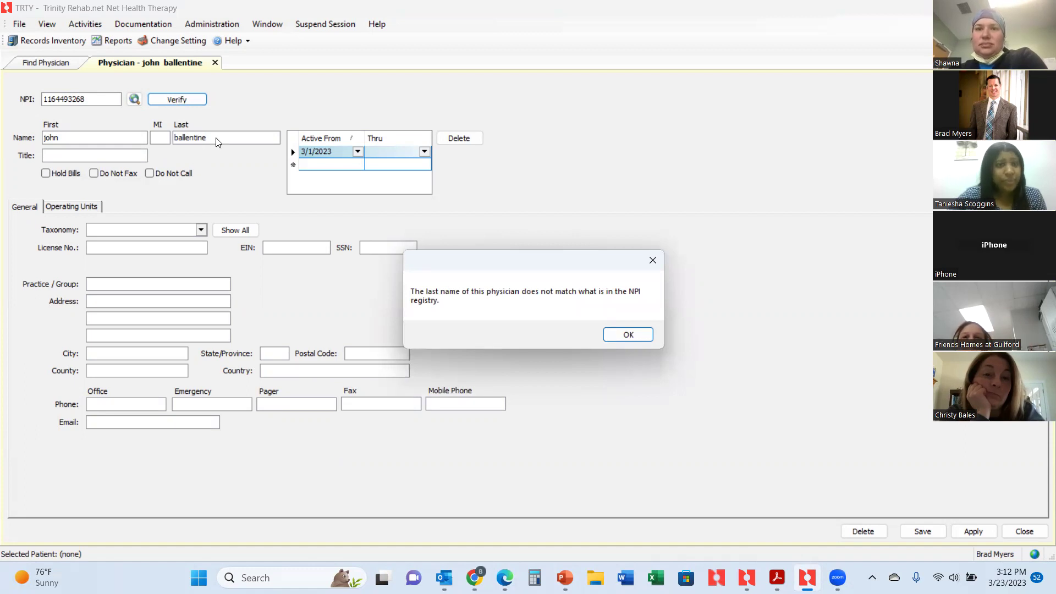
click(623, 334)
double_click(223, 138)
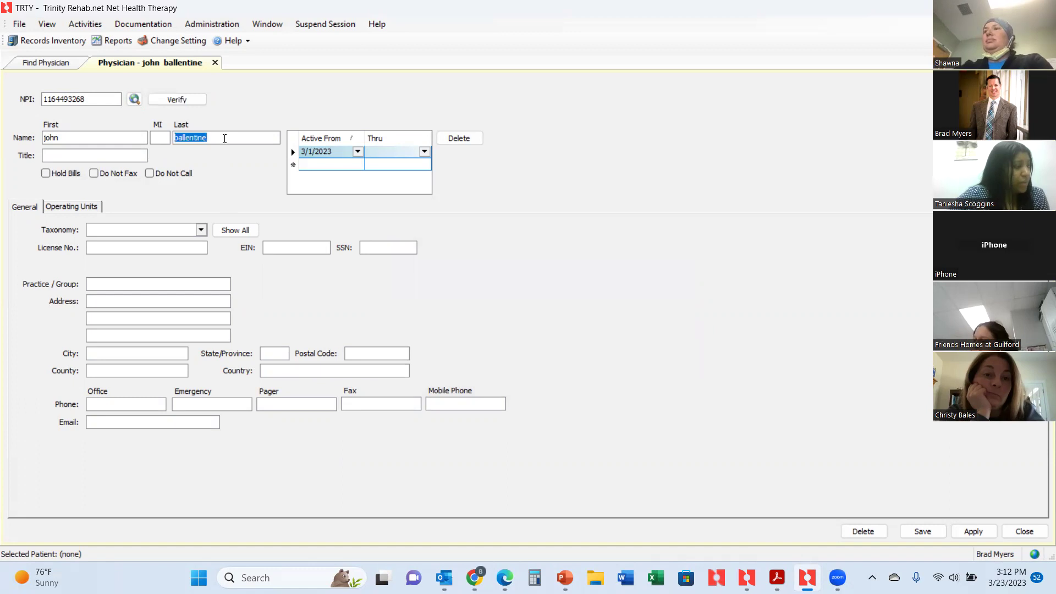
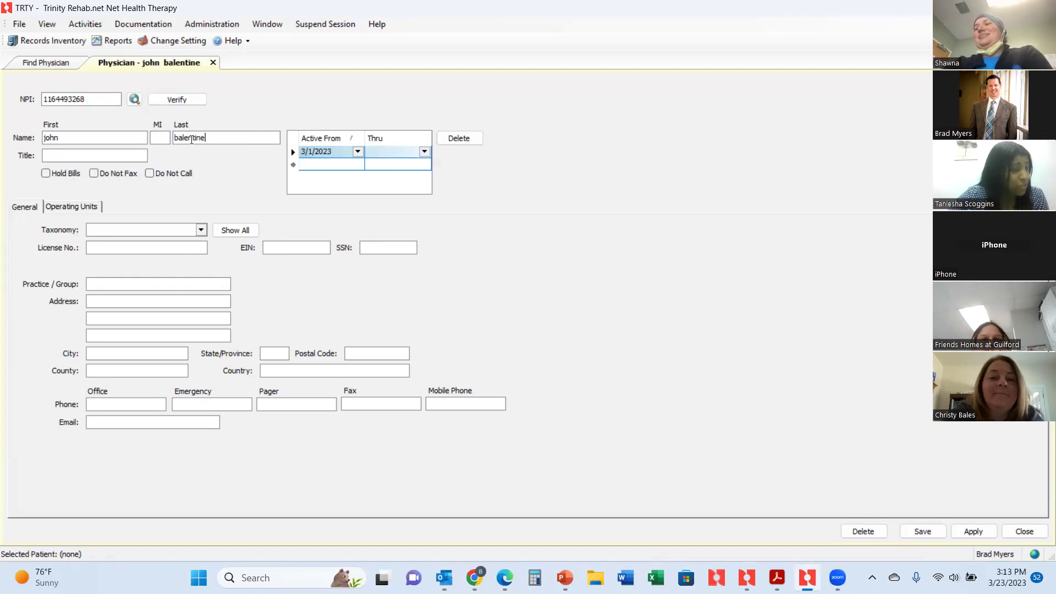
Verify against the NPI registry so title PA-C, the Suffolk, VA address, phone and fax fill in.
click(177, 100)
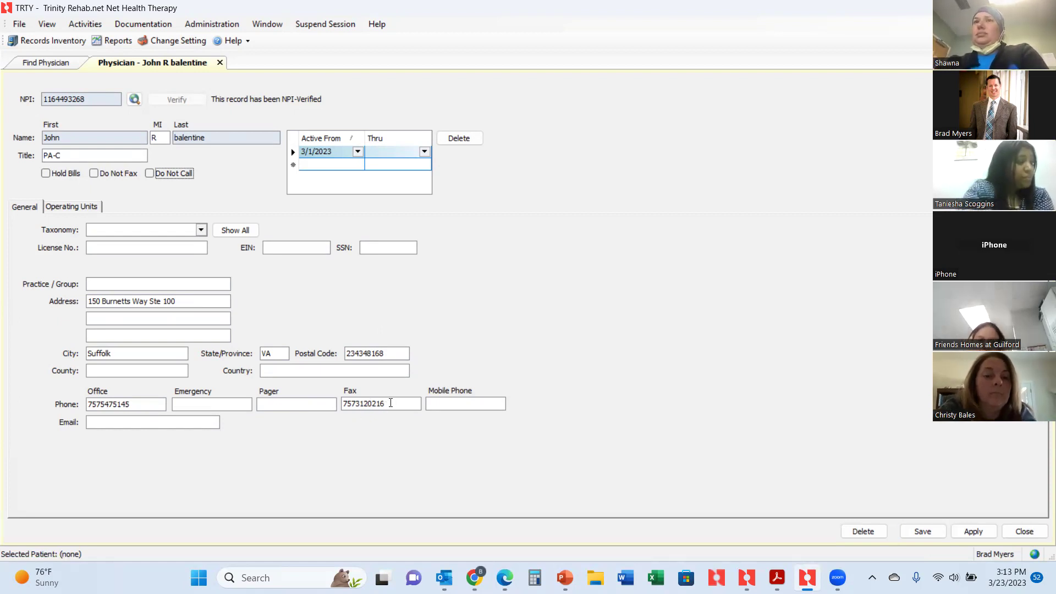
double_click(390, 403)
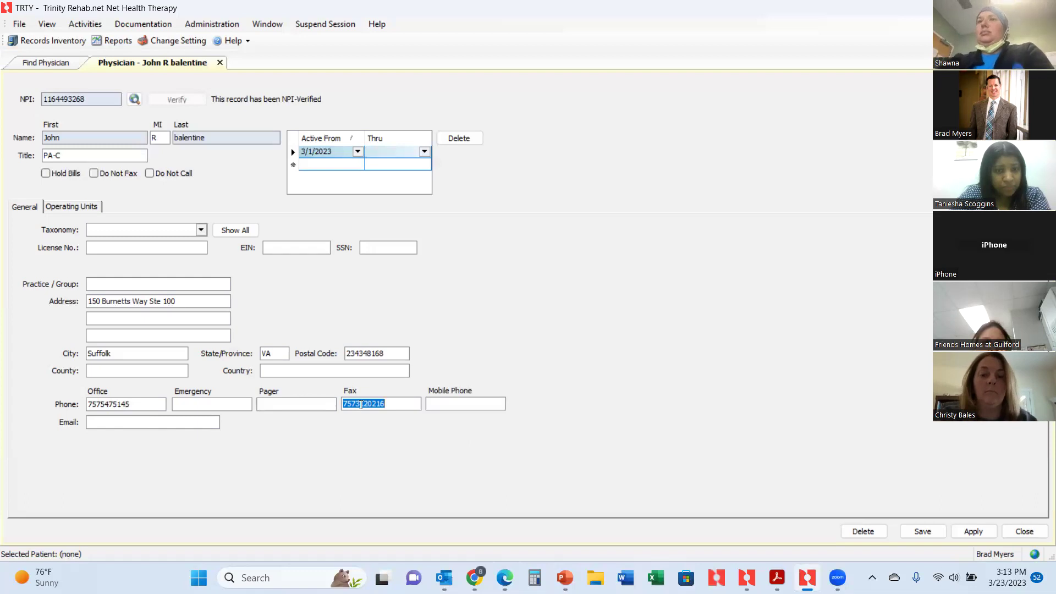
click(361, 404)
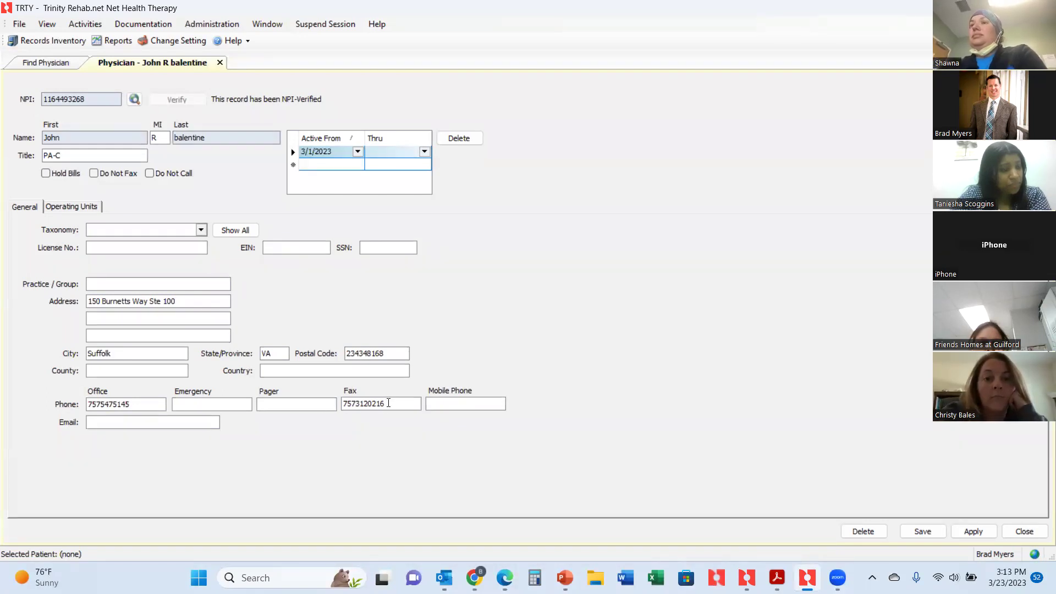
click(148, 424)
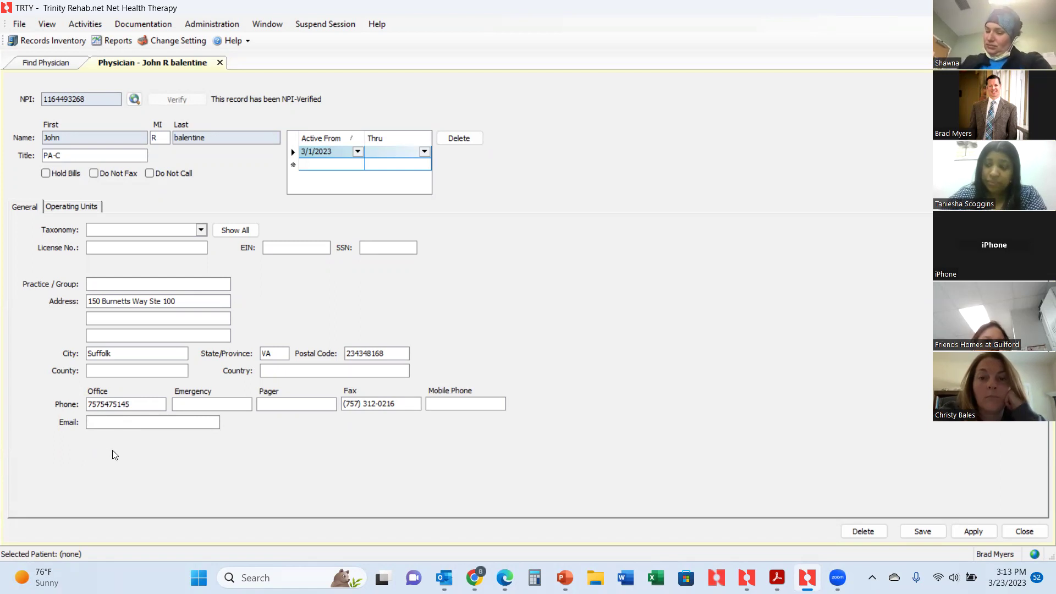
Enter a placeholder e-mail address in the Email field, removing the stray extra character.
text(email)
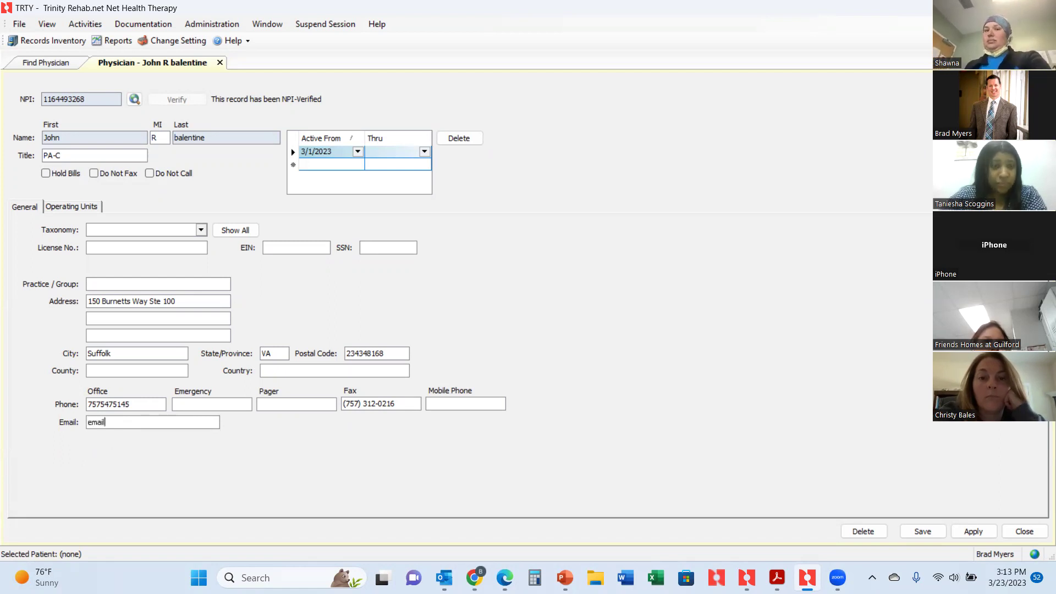
text(@)
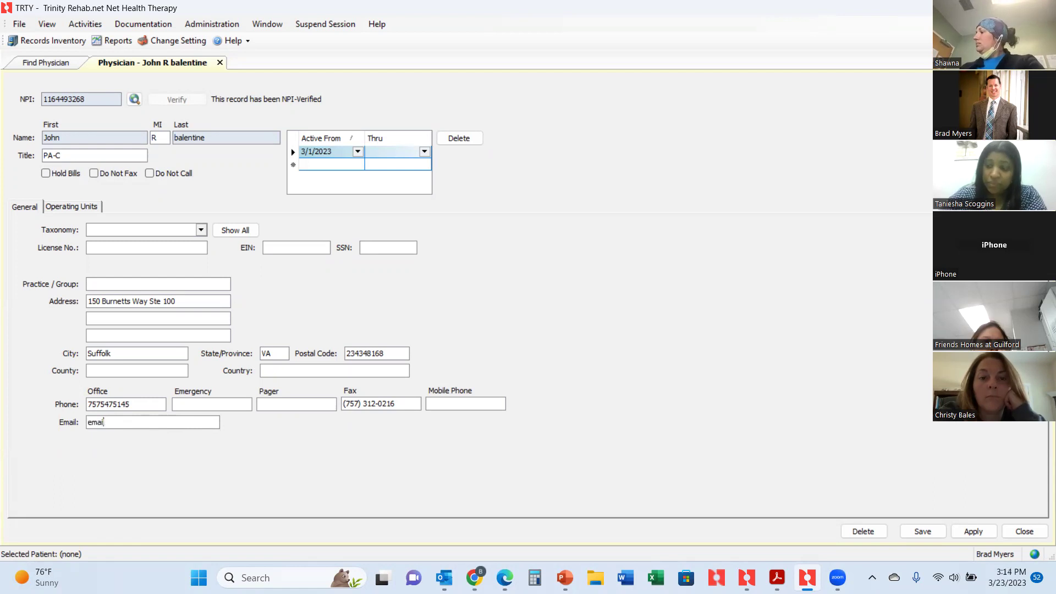
text(@email)
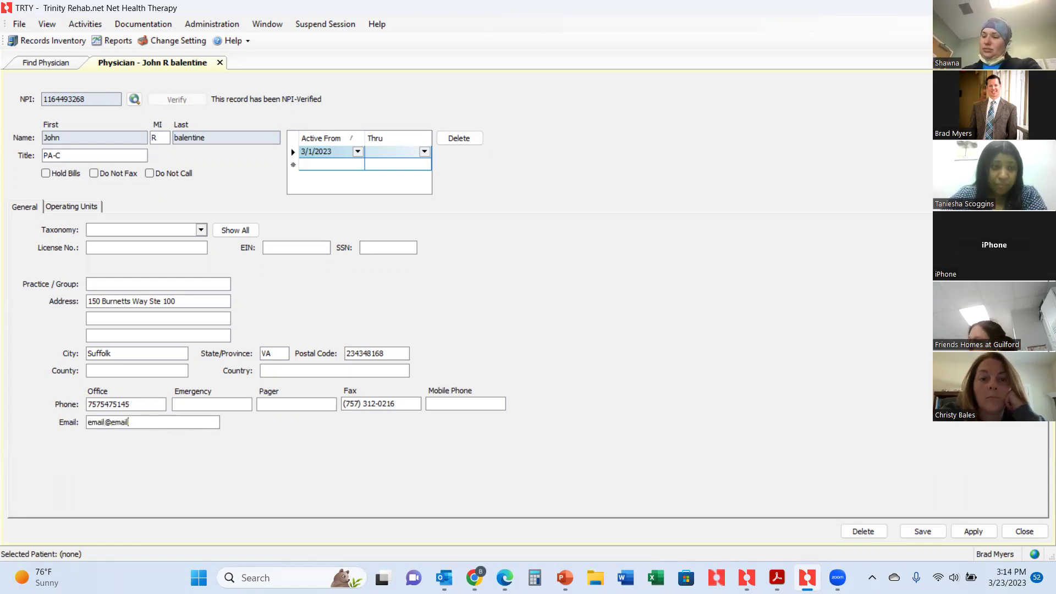
text(.com)
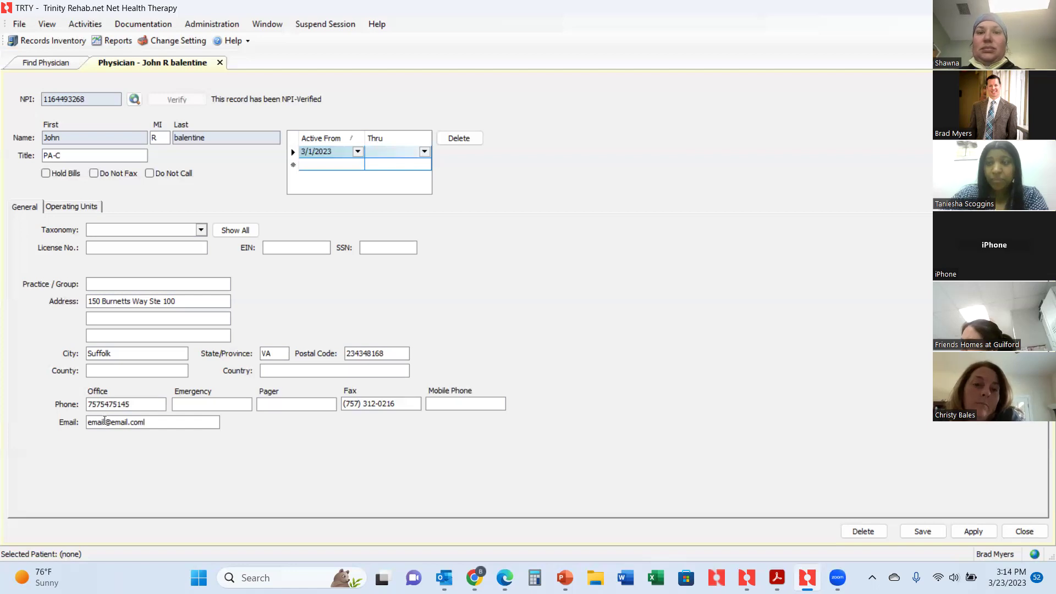
key(BackSpace)
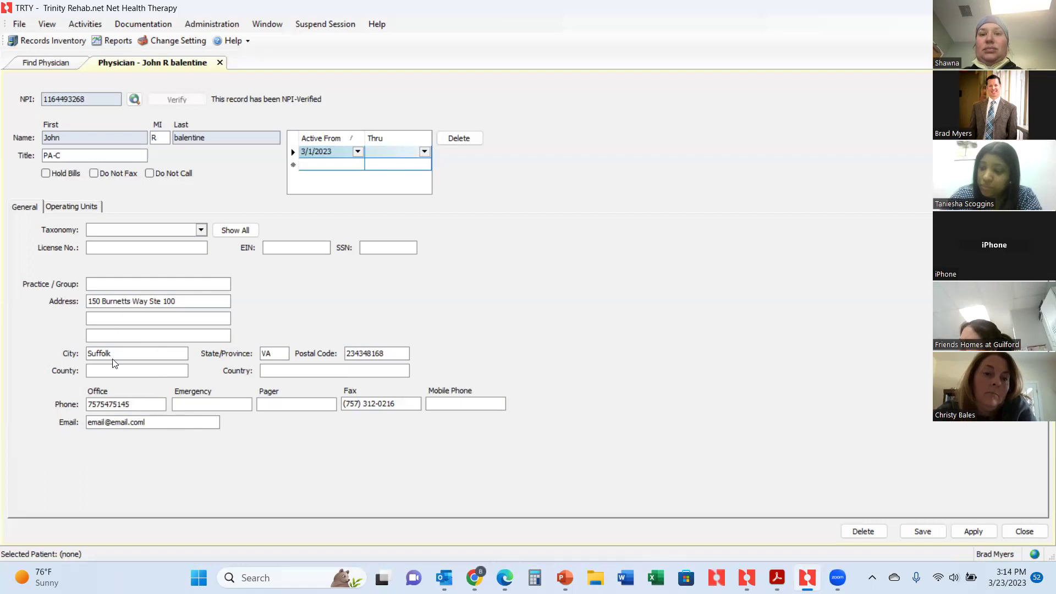
Add Lake Prince Woods to the physician's operating units.
click(64, 208)
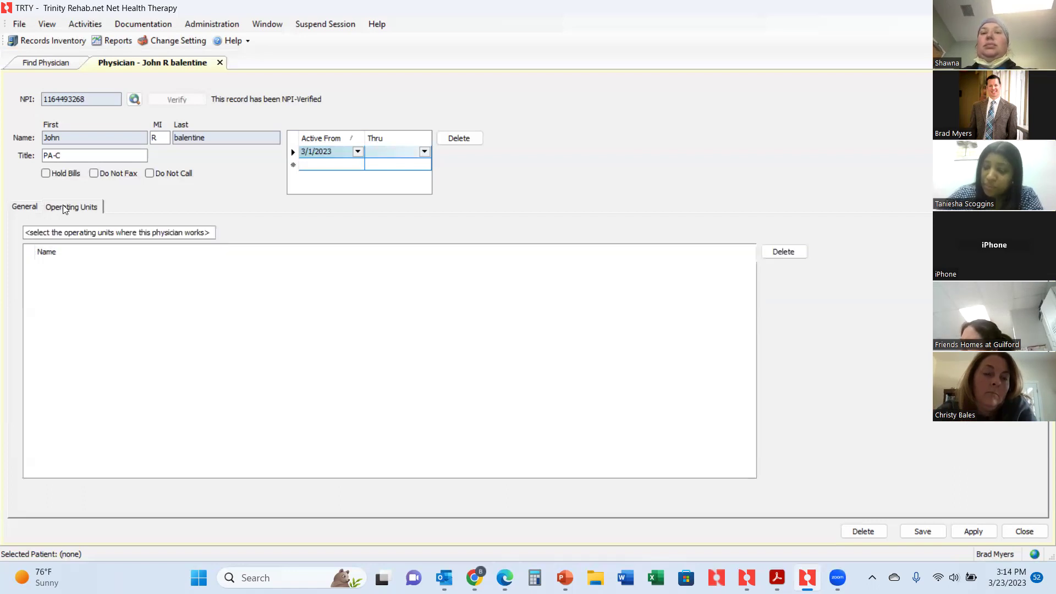
click(71, 233)
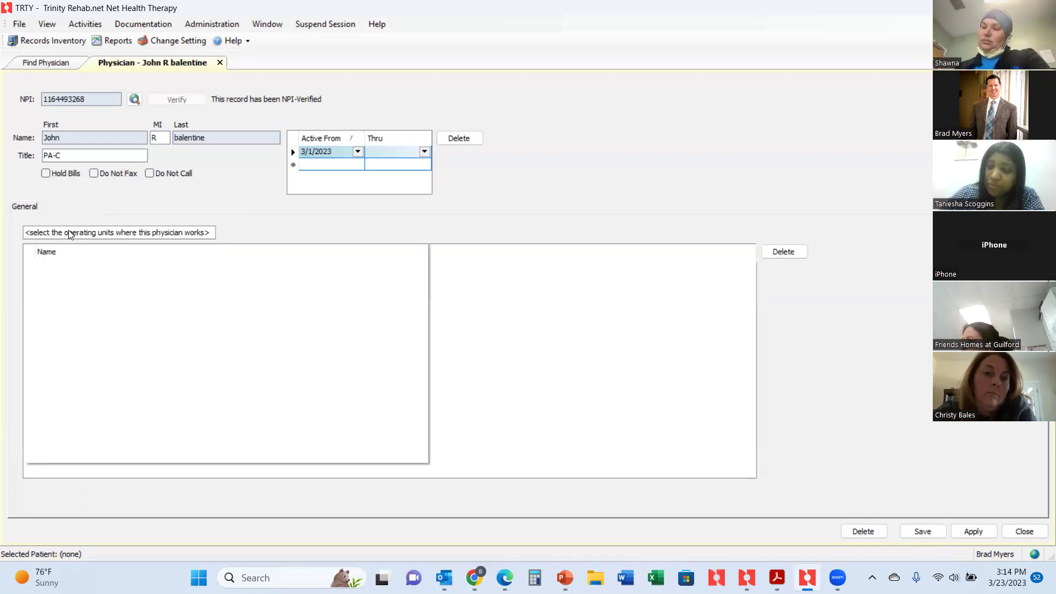
scroll(181, 325, down, 2)
click(40, 355)
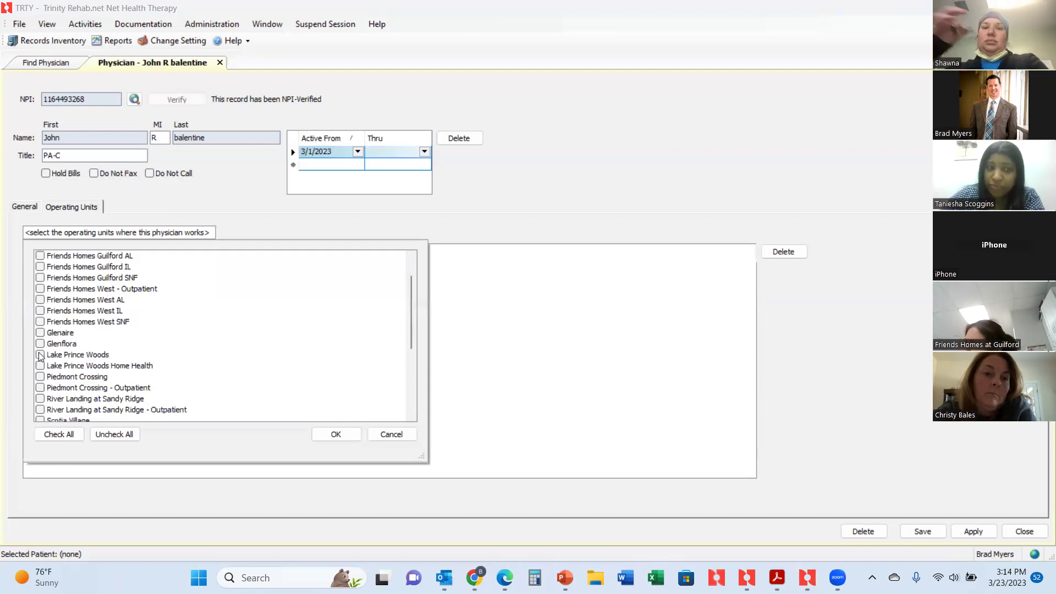
click(333, 434)
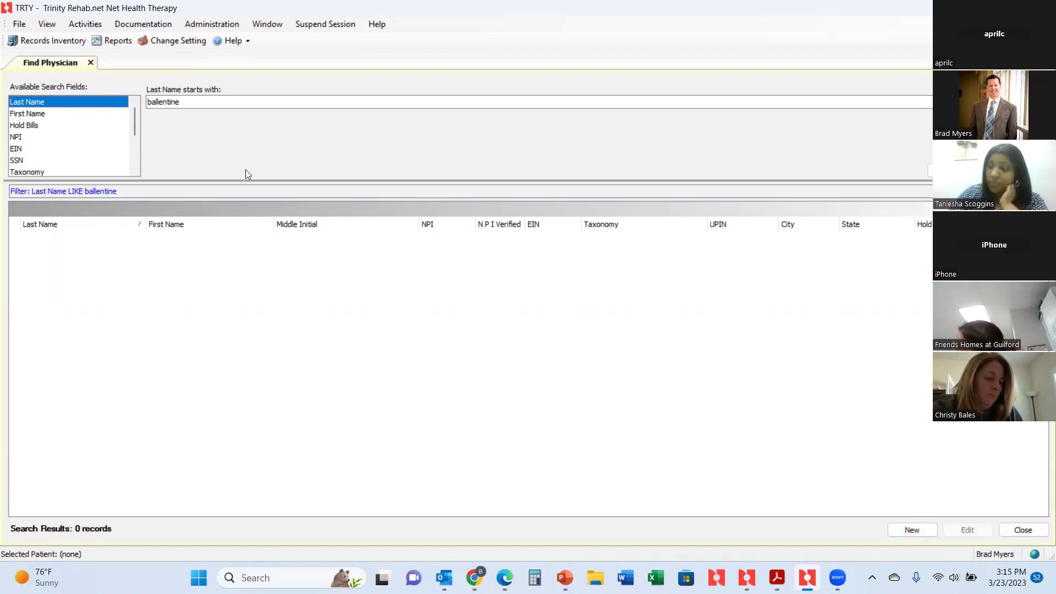
Change the working setting to operating unit Lake Prince Woods [014].
click(182, 42)
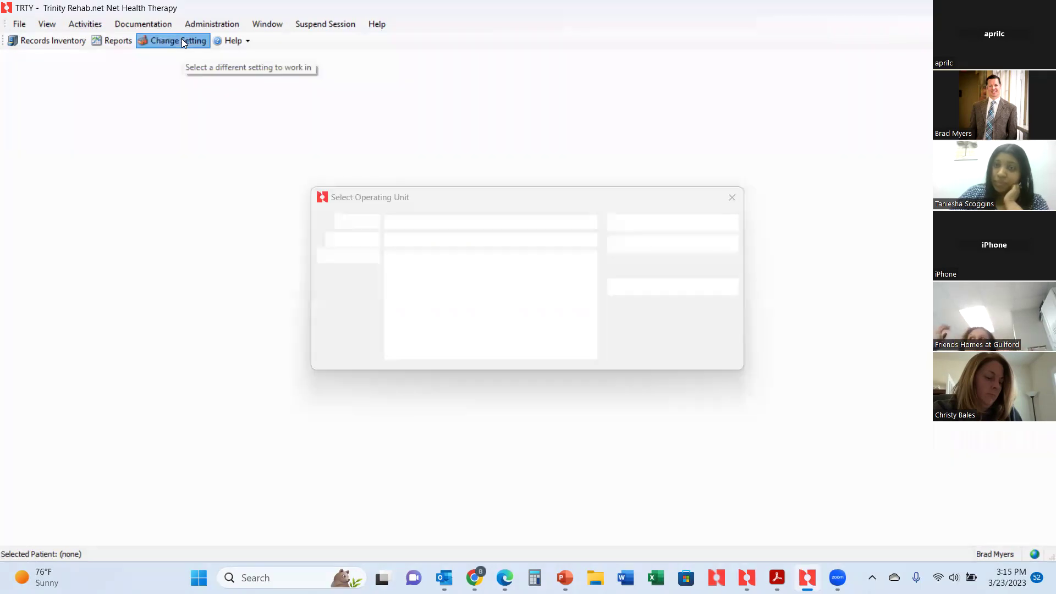
scroll(424, 306, down, 3)
scroll(424, 307, down, 1)
scroll(424, 306, up, 1)
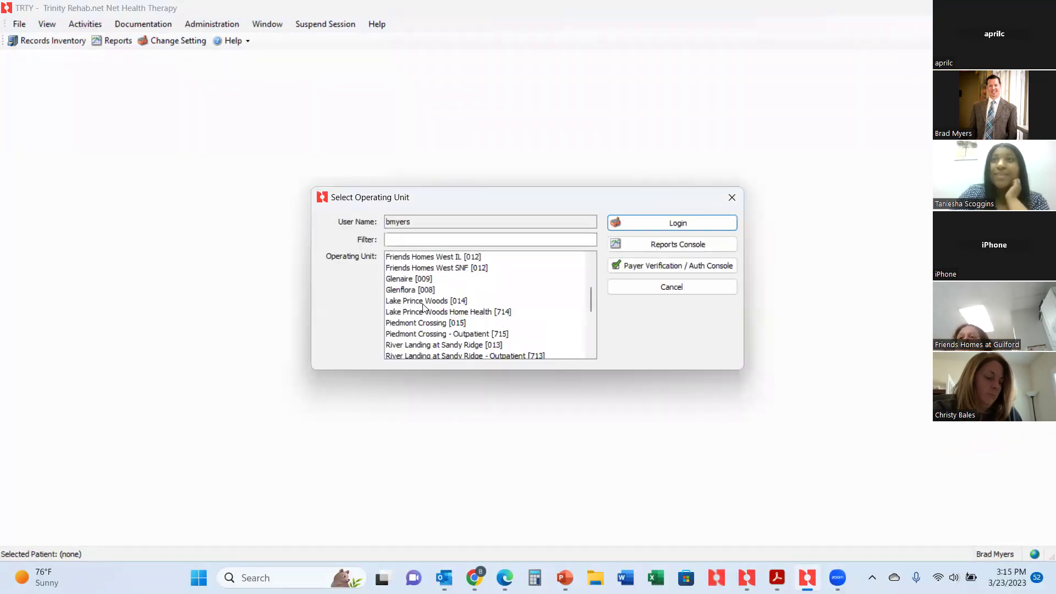
double_click(426, 302)
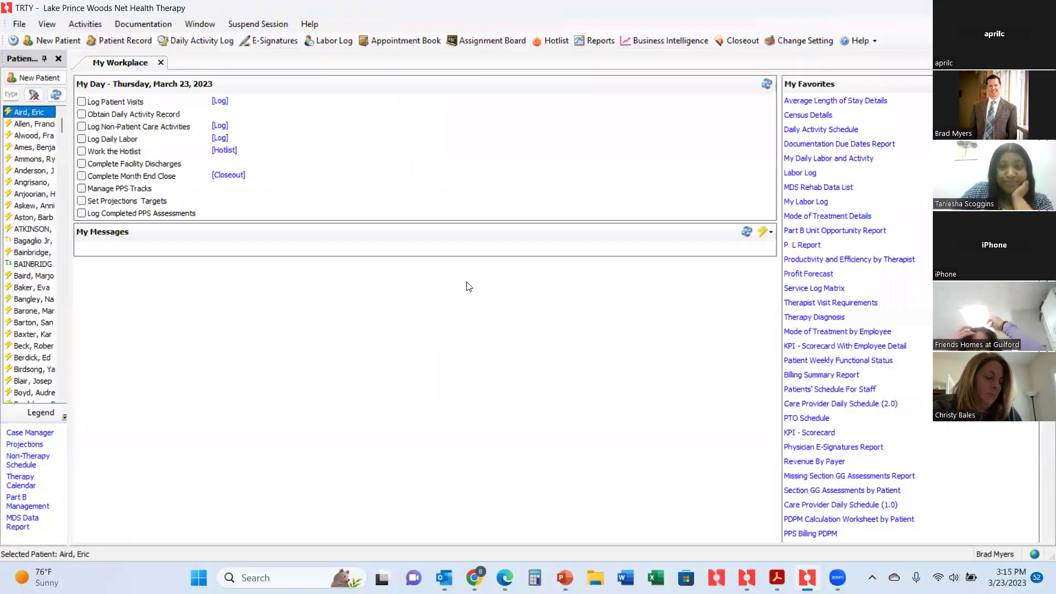
Open Activities > CliniSign > CliniSign Manager.
click(86, 26)
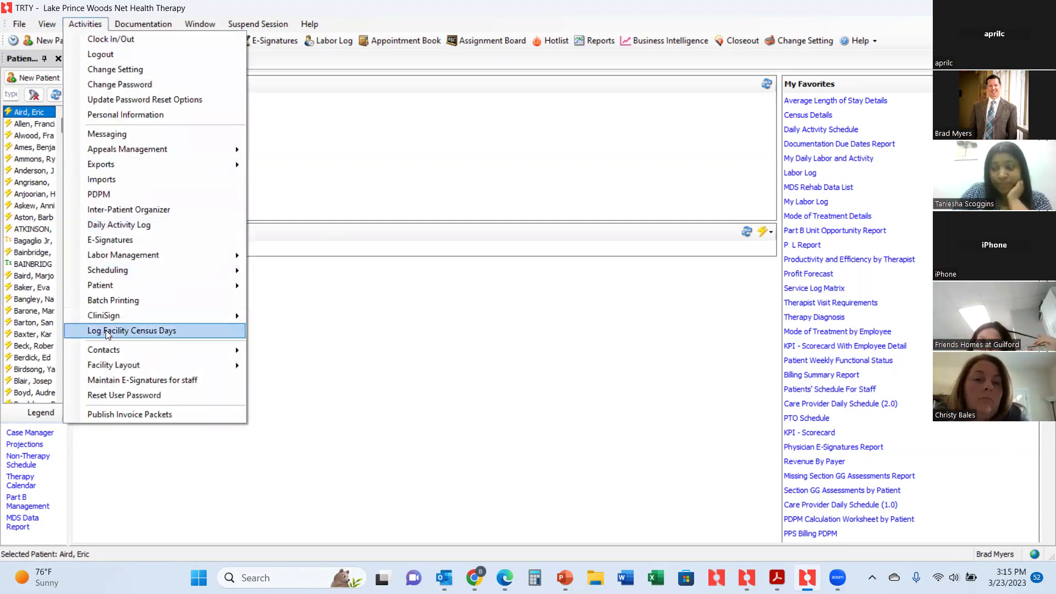
mouse_move(106, 314)
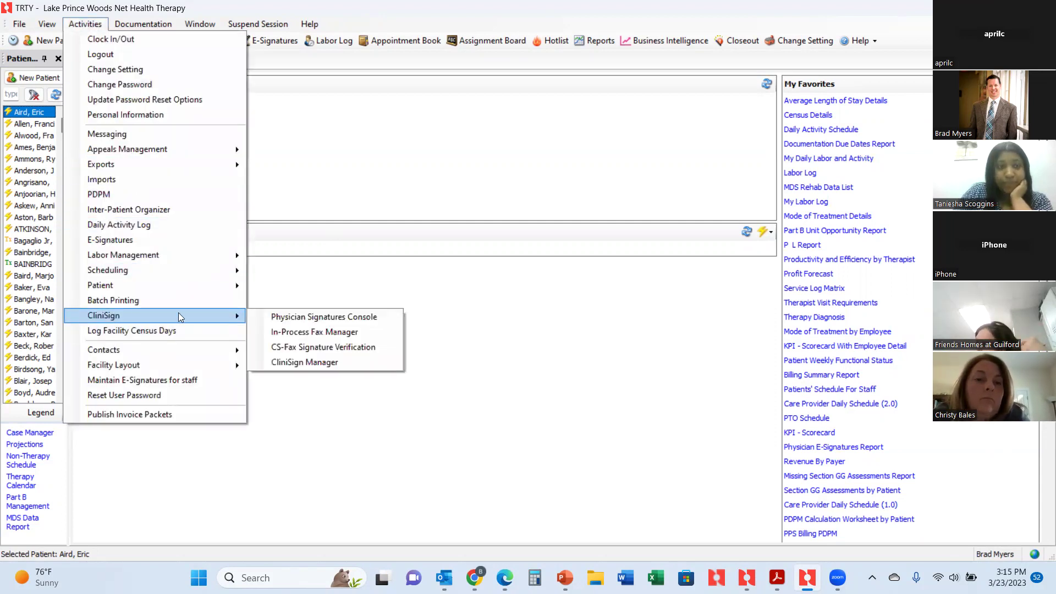
click(292, 363)
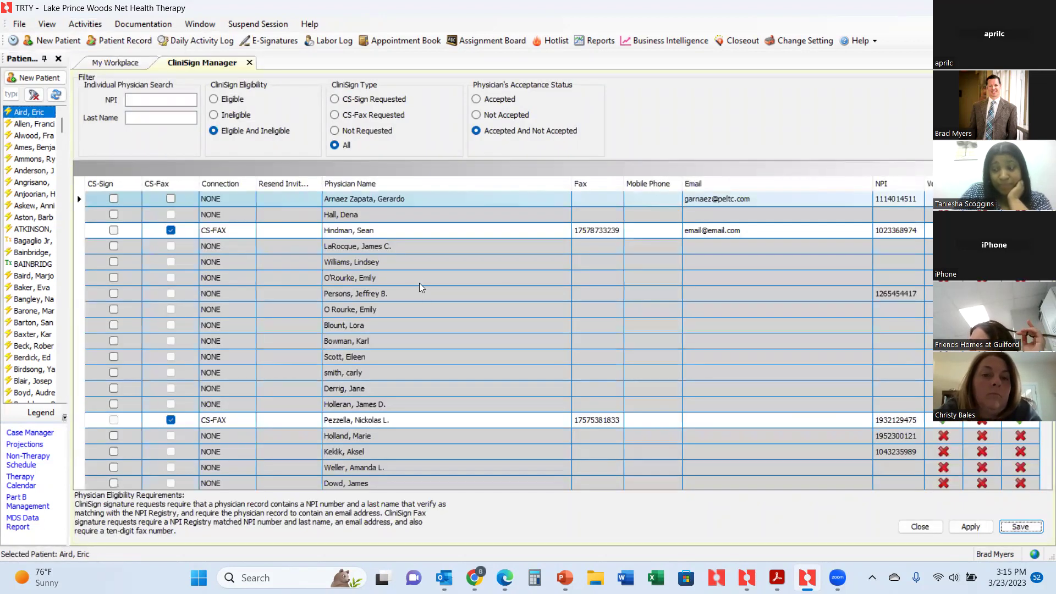
Browse the CliniSign Manager grid, then filter Last Name by 'bal' to show two physicians.
scroll(411, 259, down, 5)
scroll(410, 258, down, 9)
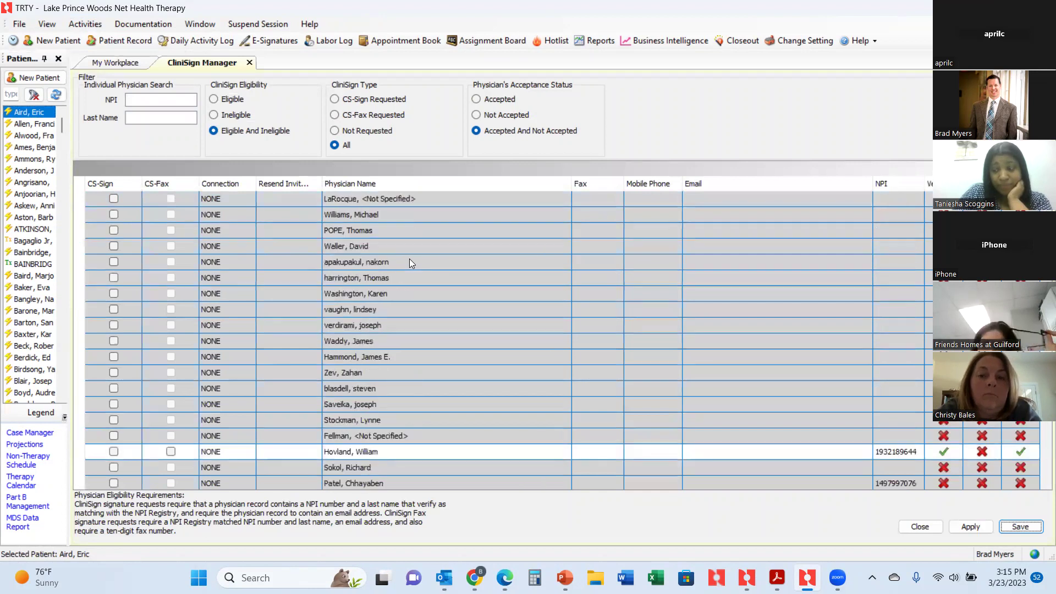
scroll(409, 262, down, 10)
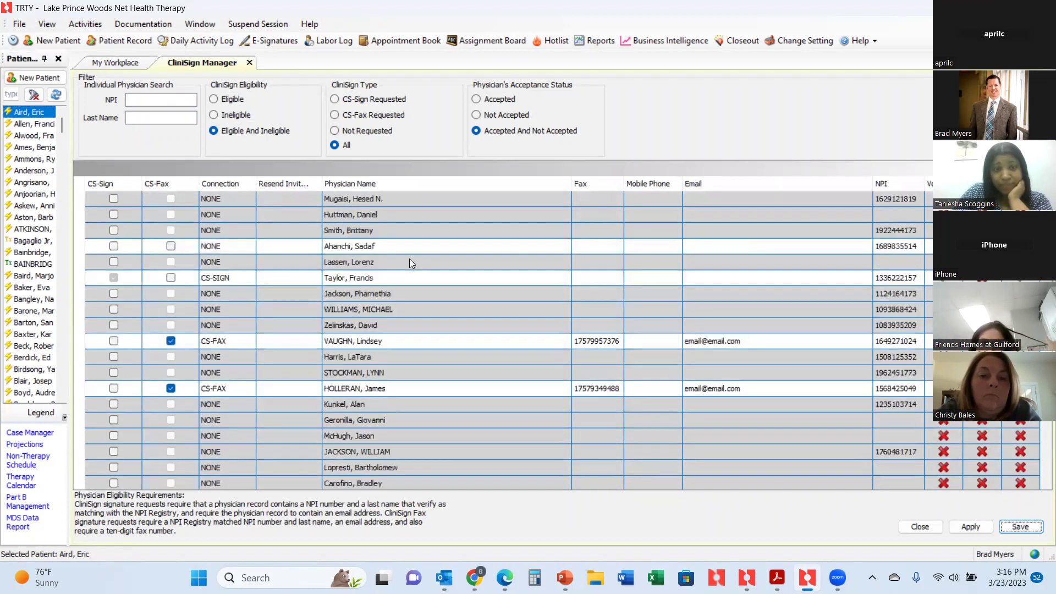
scroll(409, 259, up, 5)
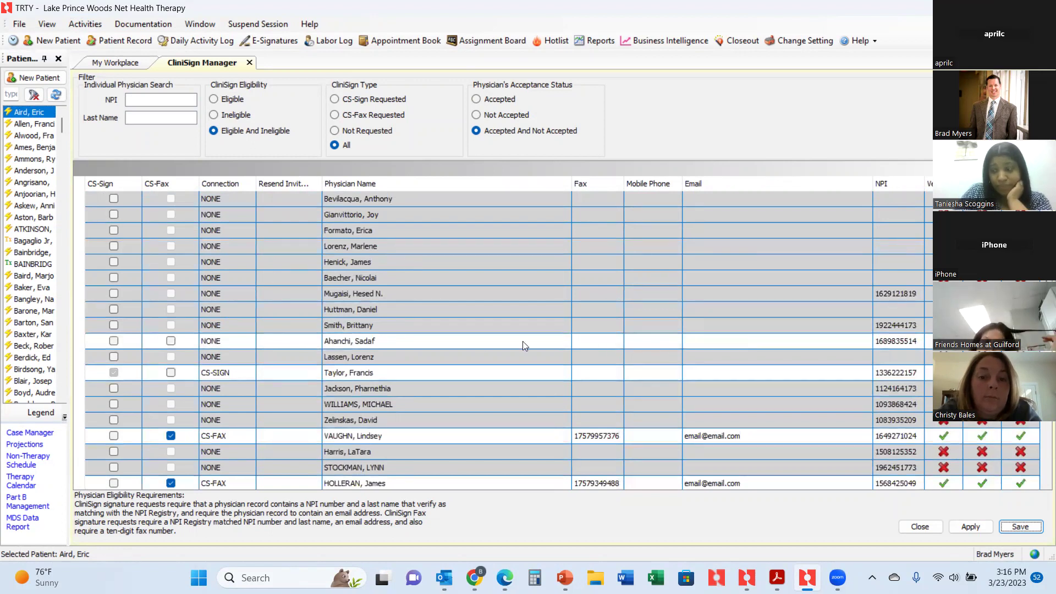
scroll(374, 258, up, 10)
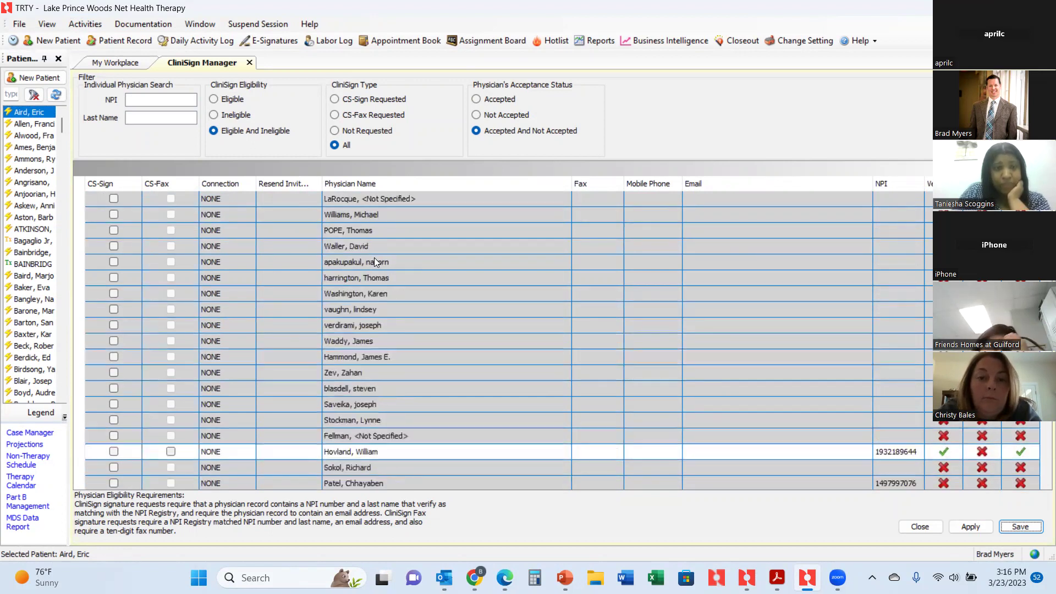
scroll(374, 262, up, 10)
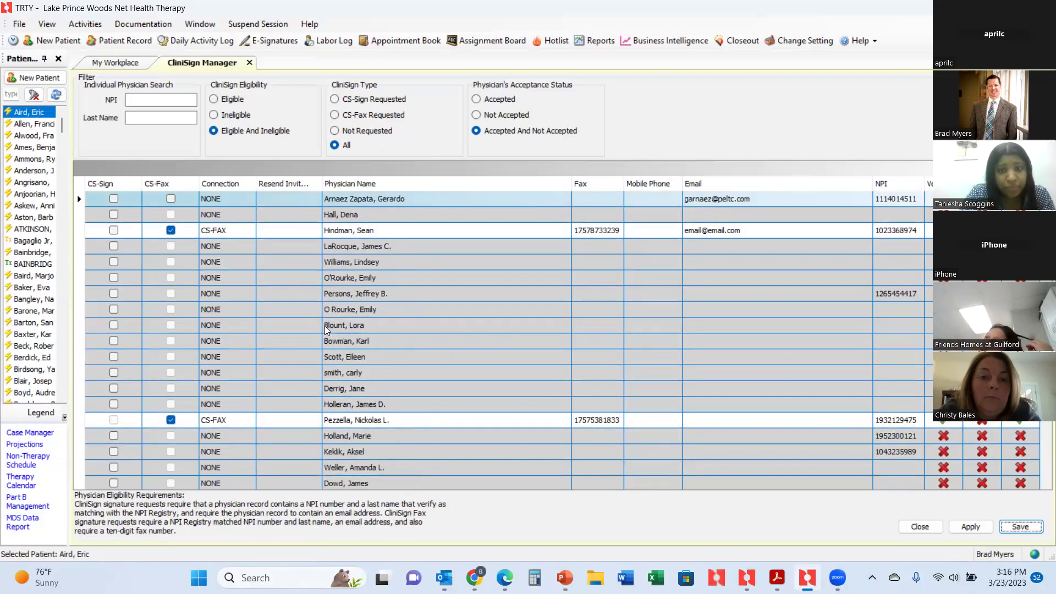
scroll(343, 310, down, 10)
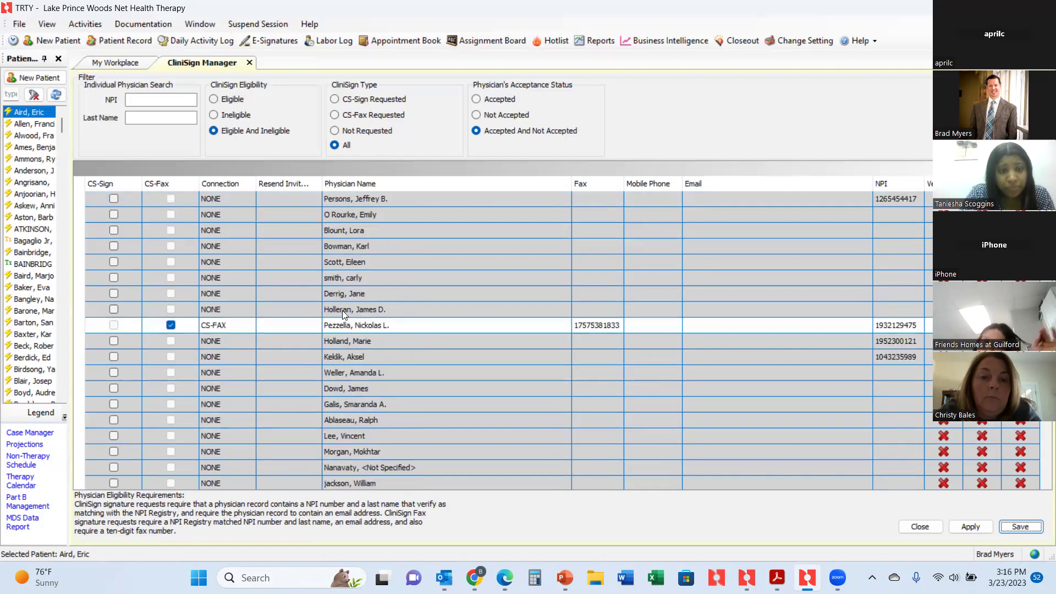
scroll(338, 309, down, 10)
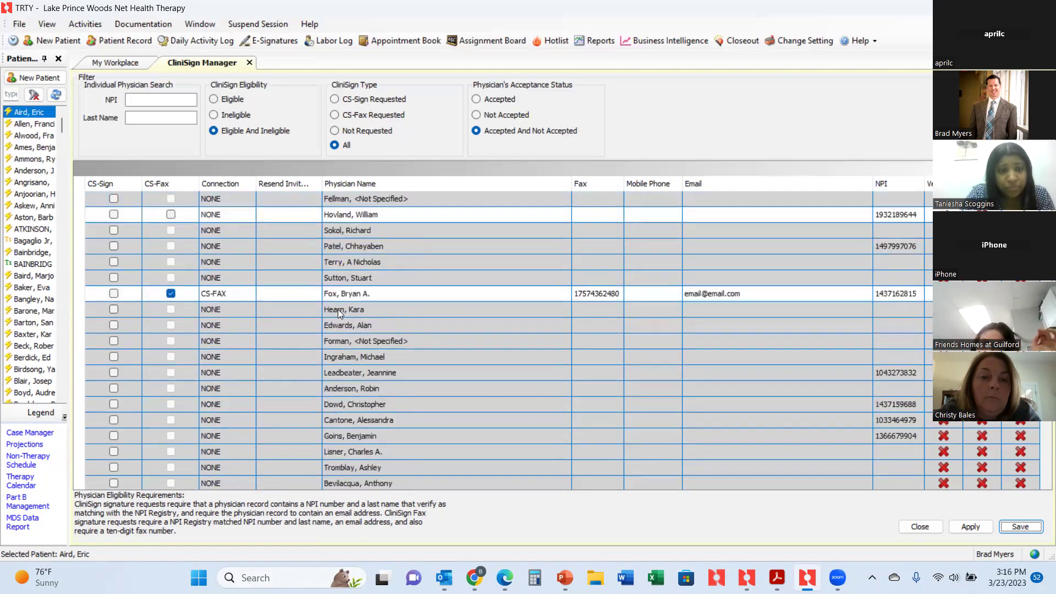
scroll(338, 309, down, 10)
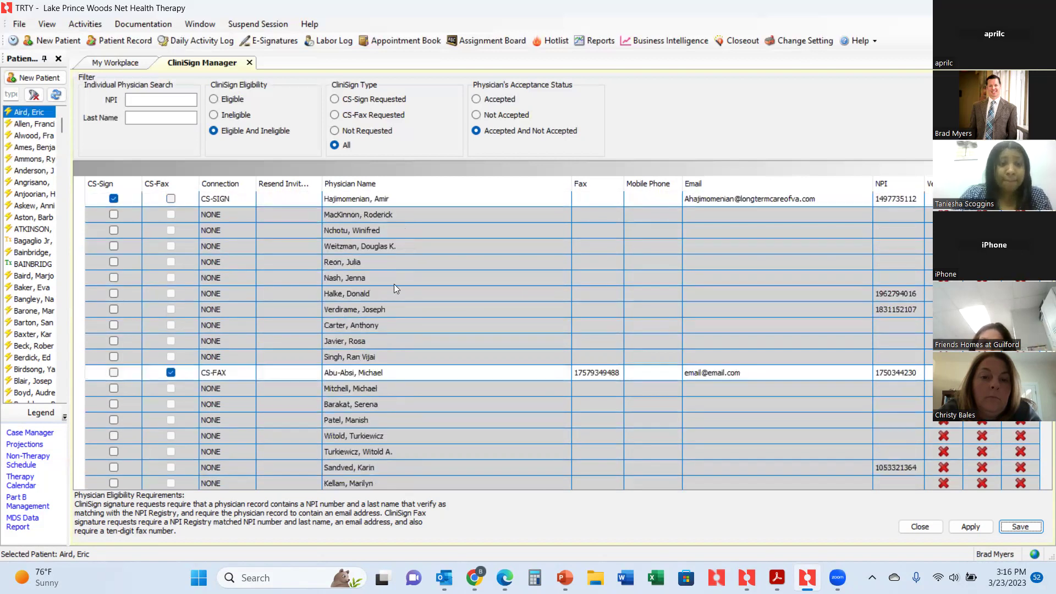
scroll(387, 285, up, 15)
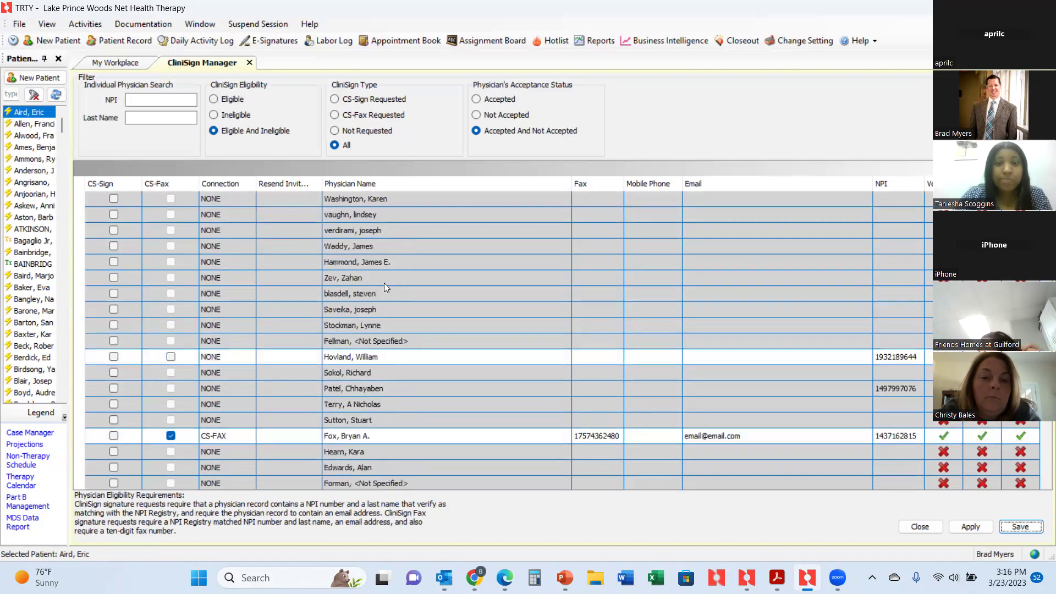
scroll(384, 283, up, 10)
click(139, 119)
text(bal)
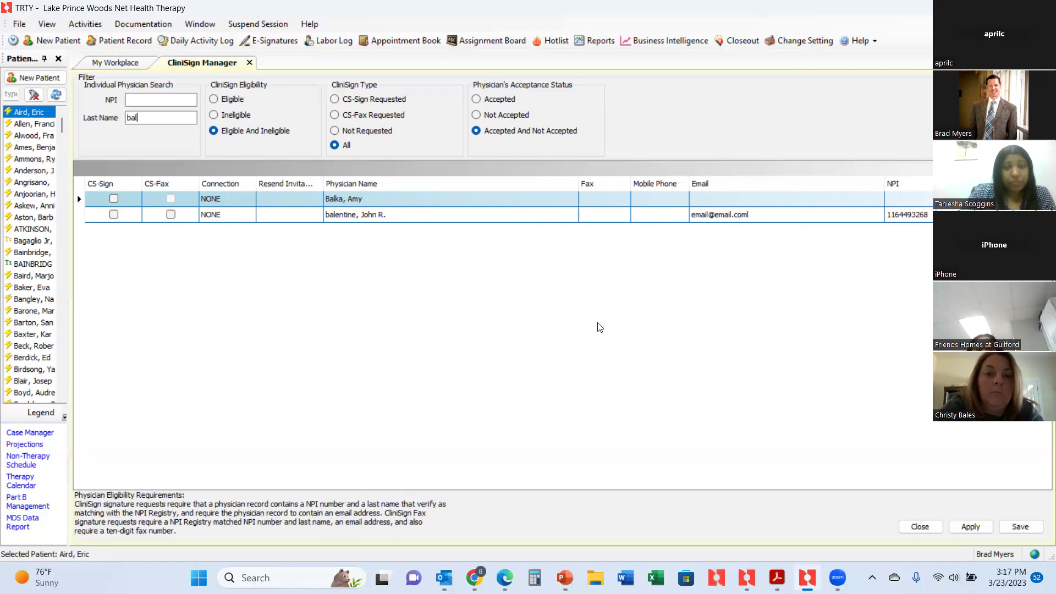
Enable CS-Fax for the new physician, enter their ten-digit fax number, and apply the change.
click(171, 214)
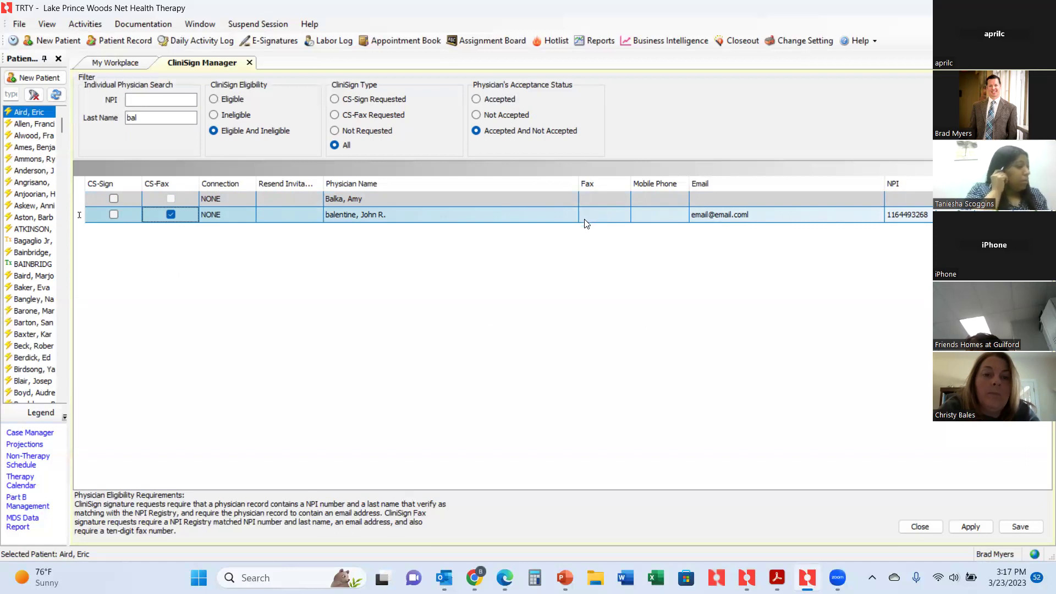
click(584, 215)
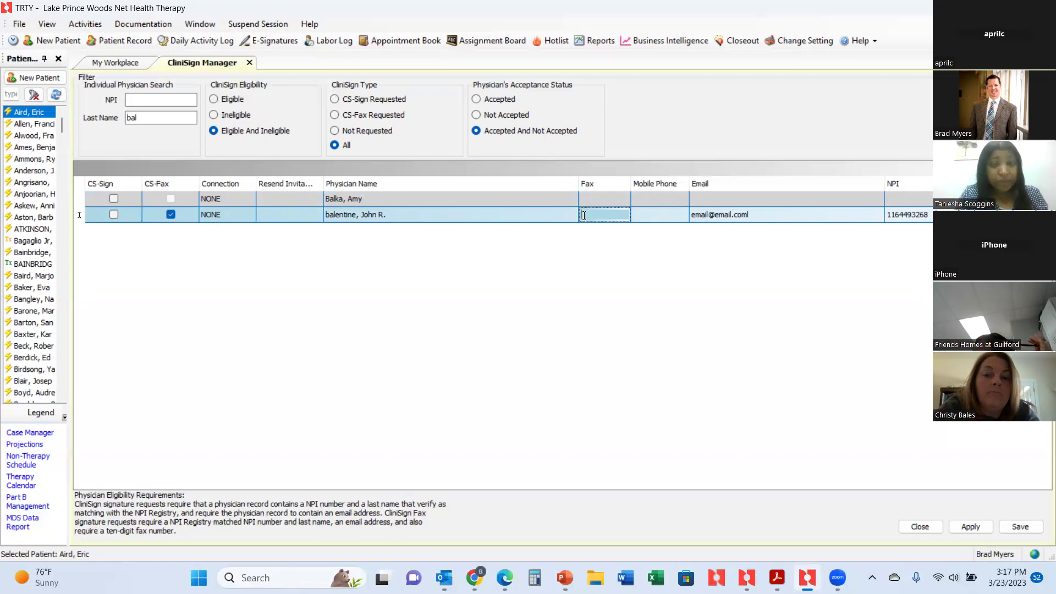
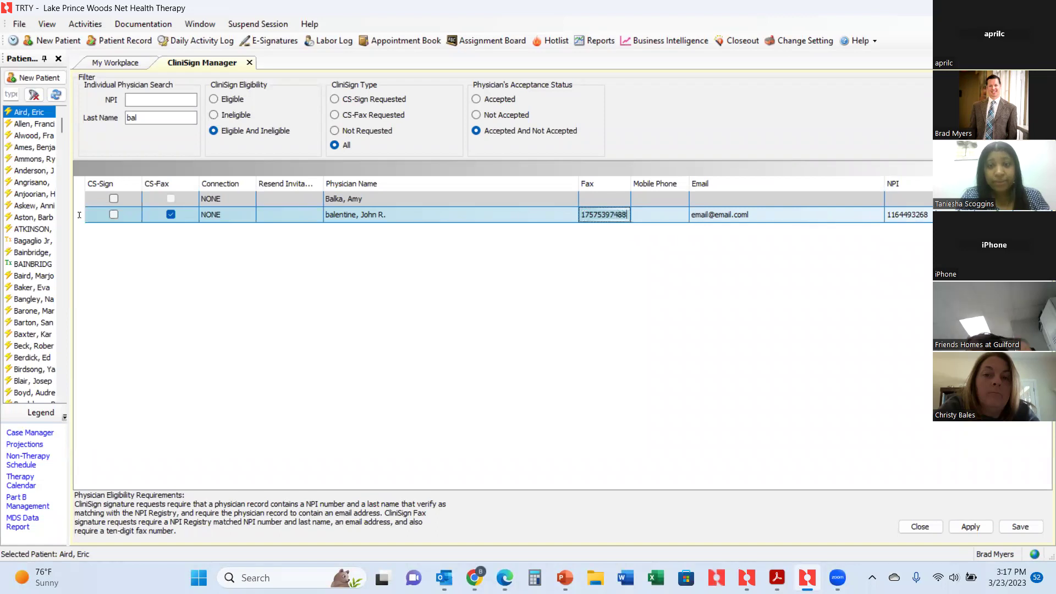
click(973, 527)
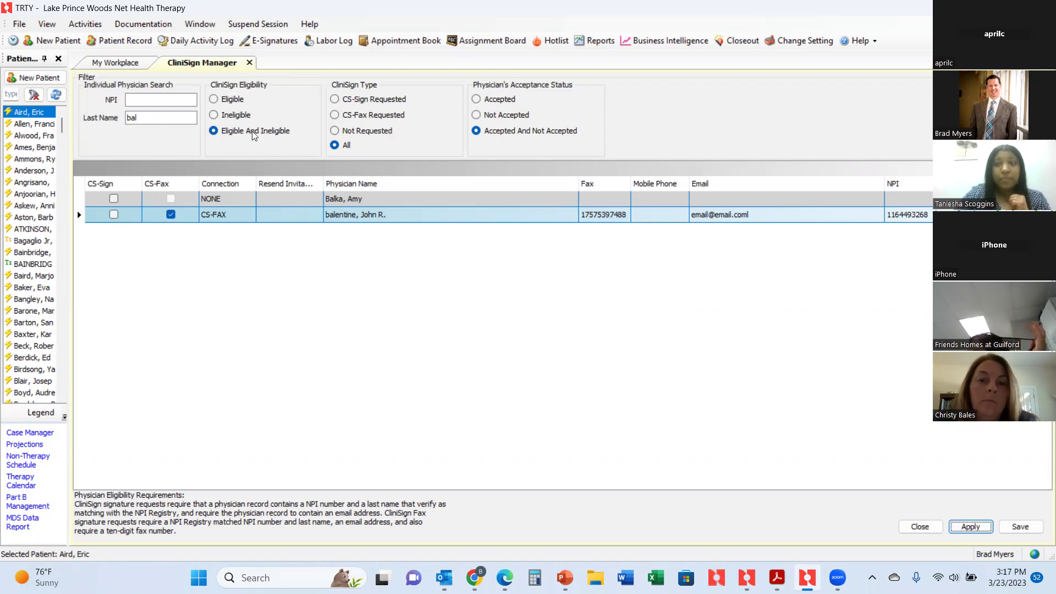
Close CliniSign Manager and open Activities > CliniSign > Physician Signatures Console.
click(250, 63)
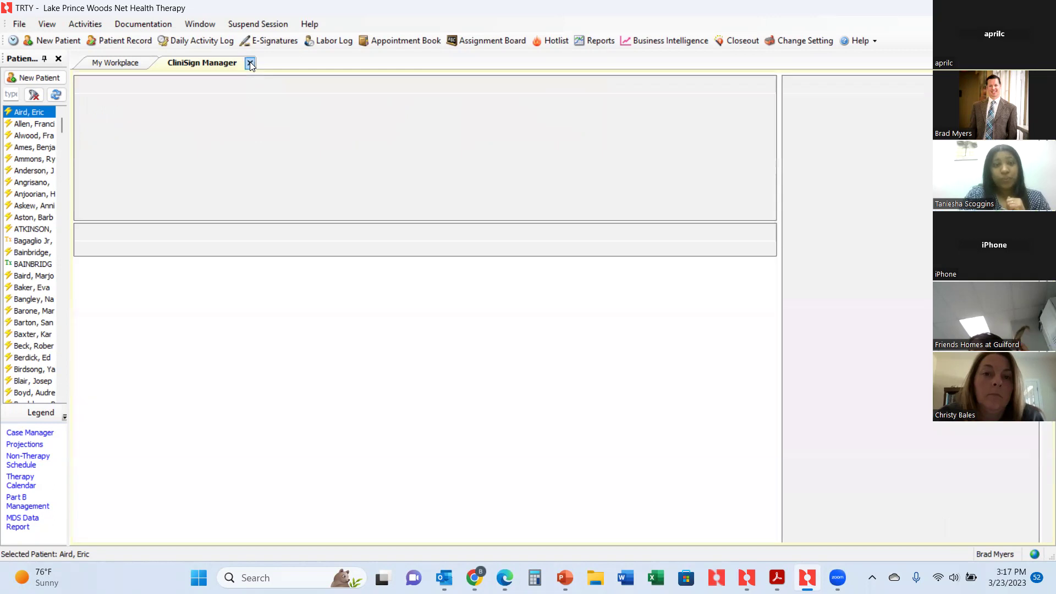
click(92, 24)
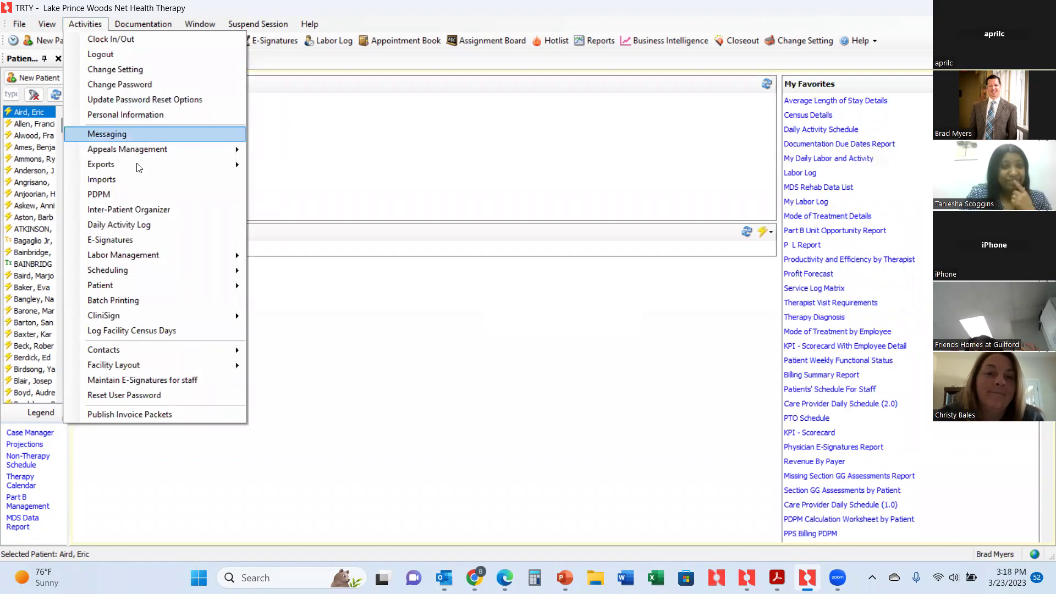
mouse_move(129, 285)
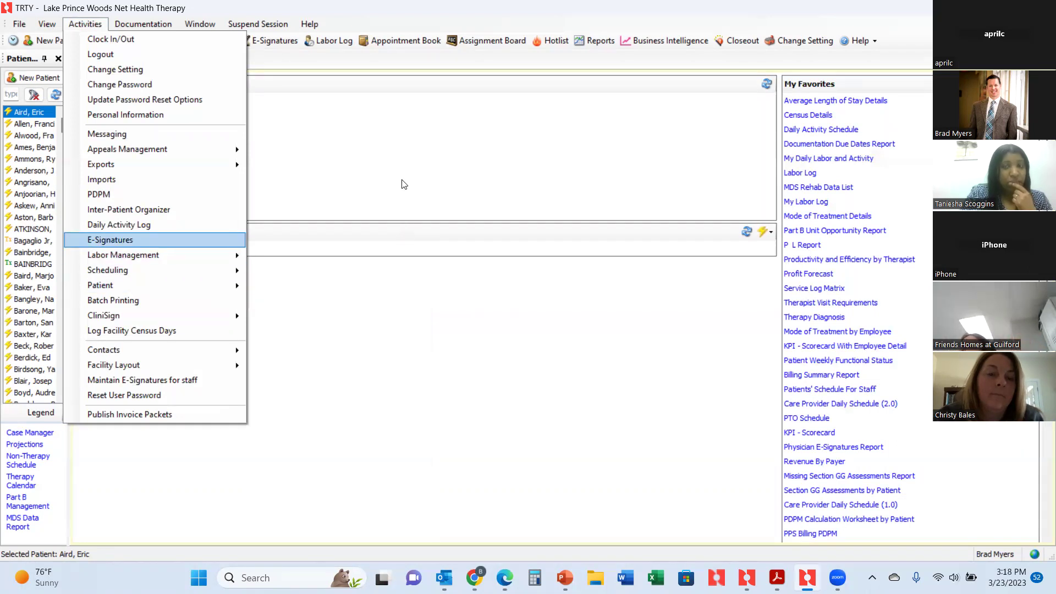
mouse_move(150, 316)
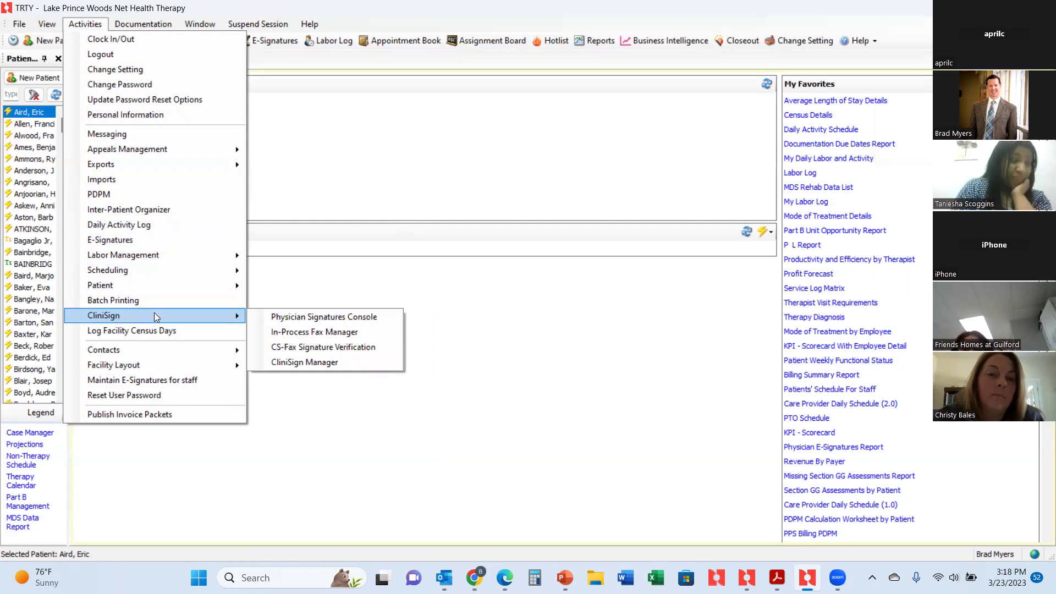
click(286, 317)
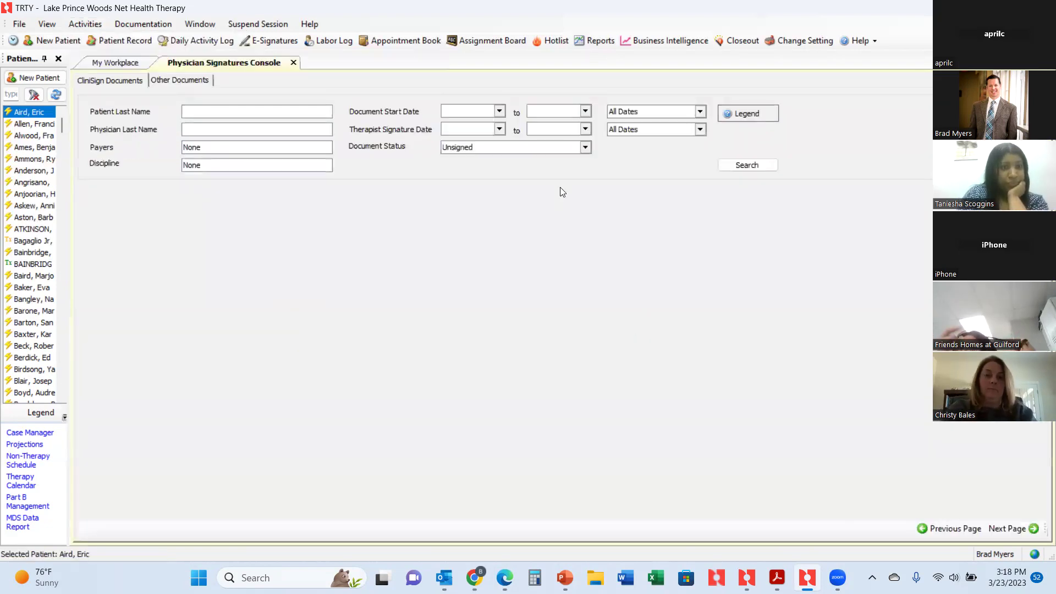
Search CliniSign documents of all statuses dated 3/1/2023 through 3/23/2023.
click(584, 147)
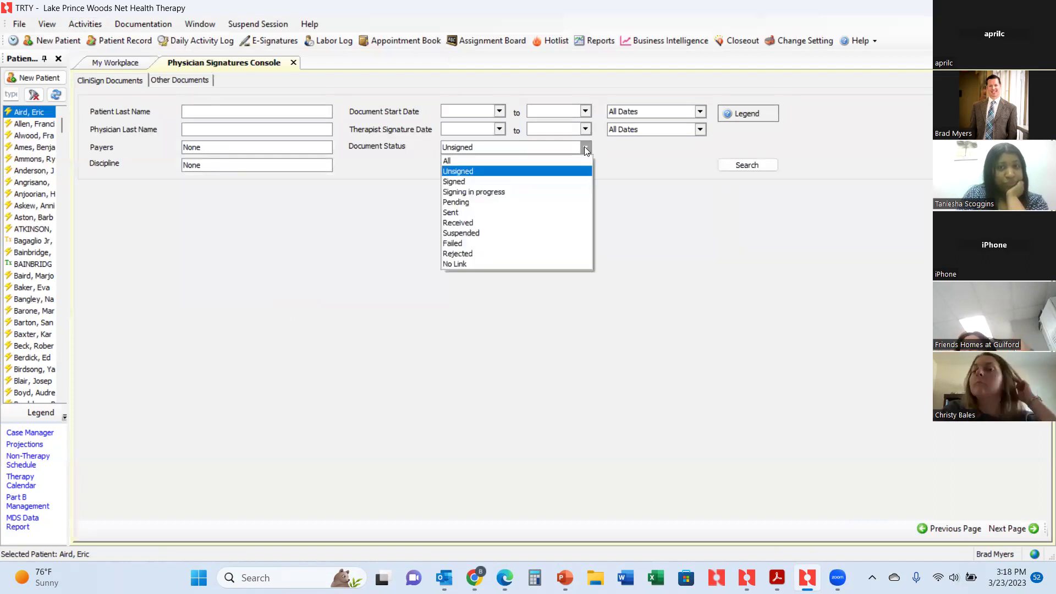
click(560, 158)
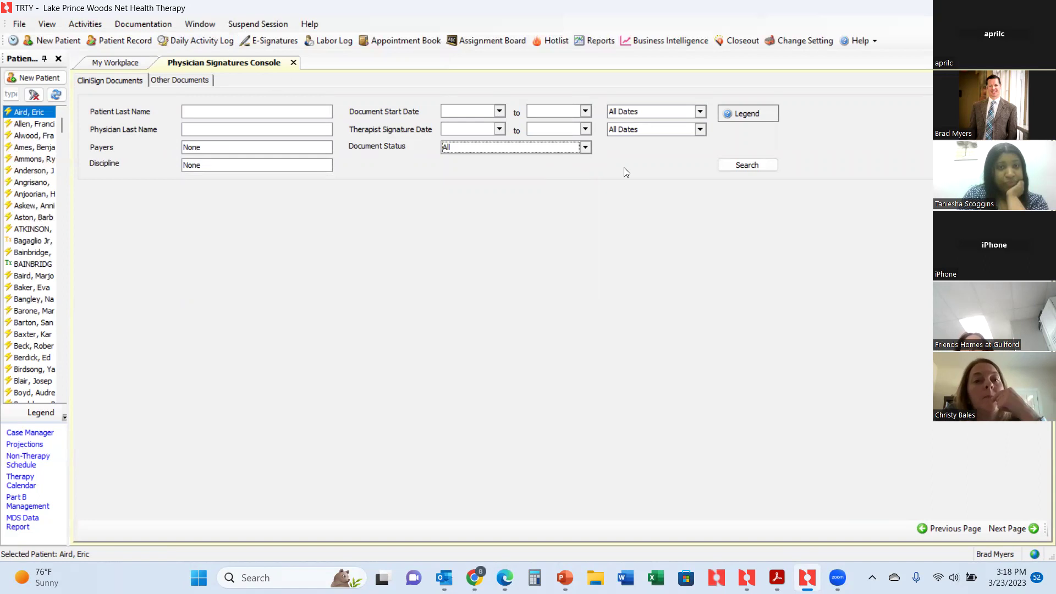
click(499, 111)
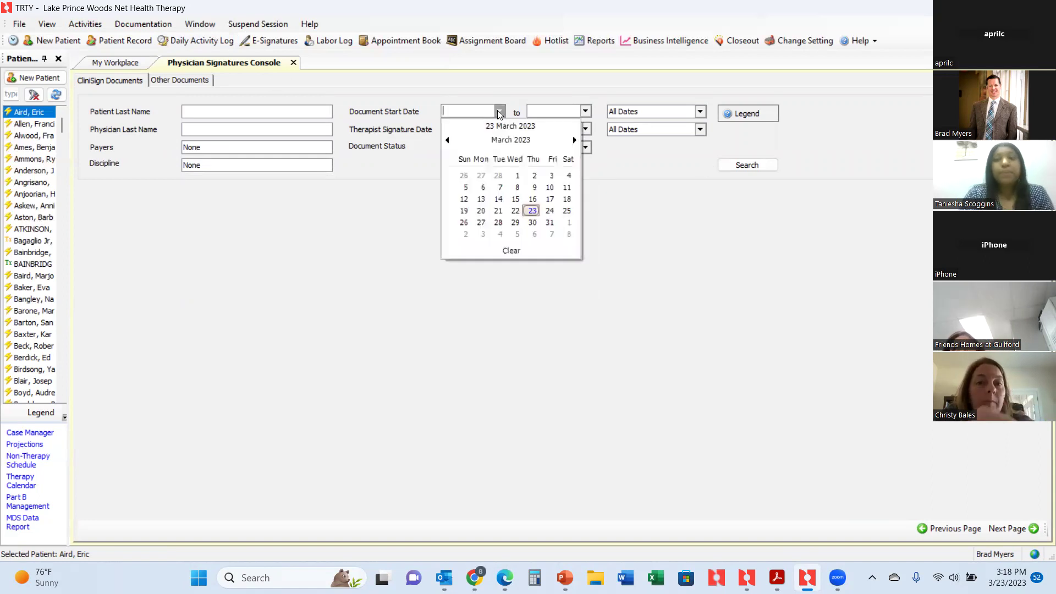
click(517, 175)
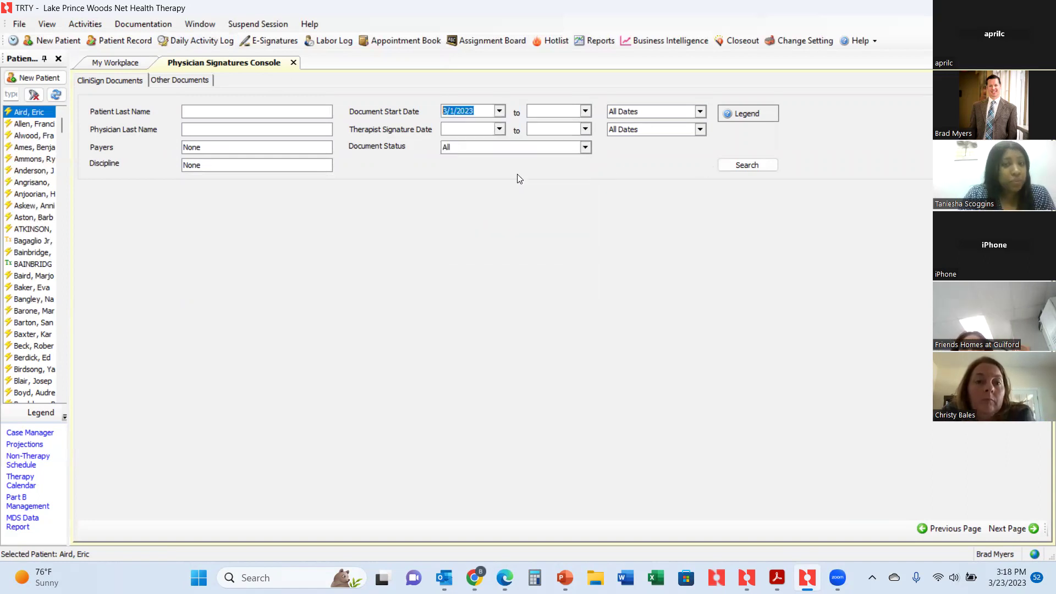
click(585, 111)
click(618, 210)
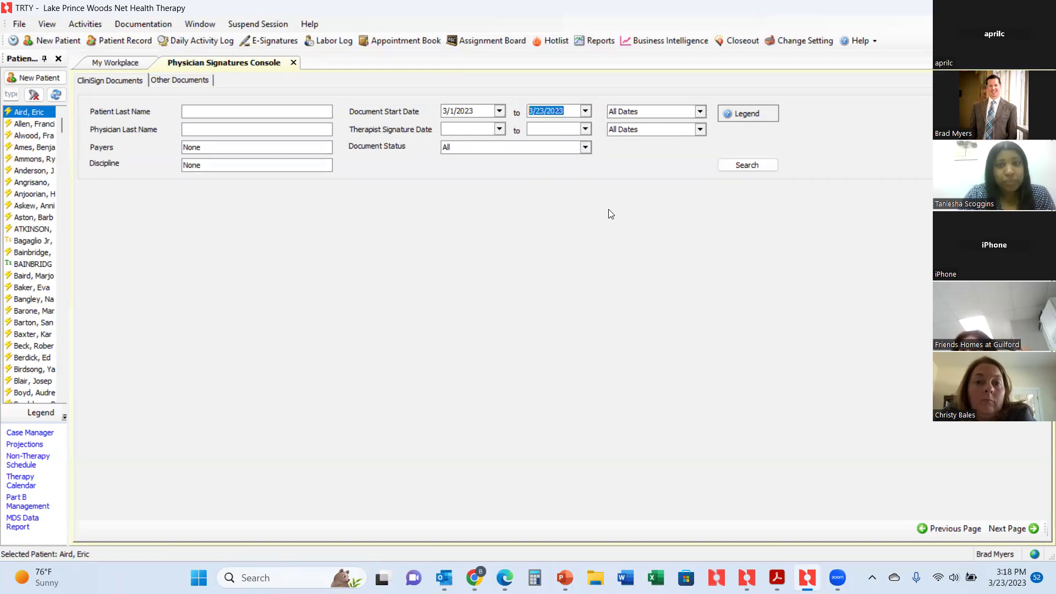
click(740, 164)
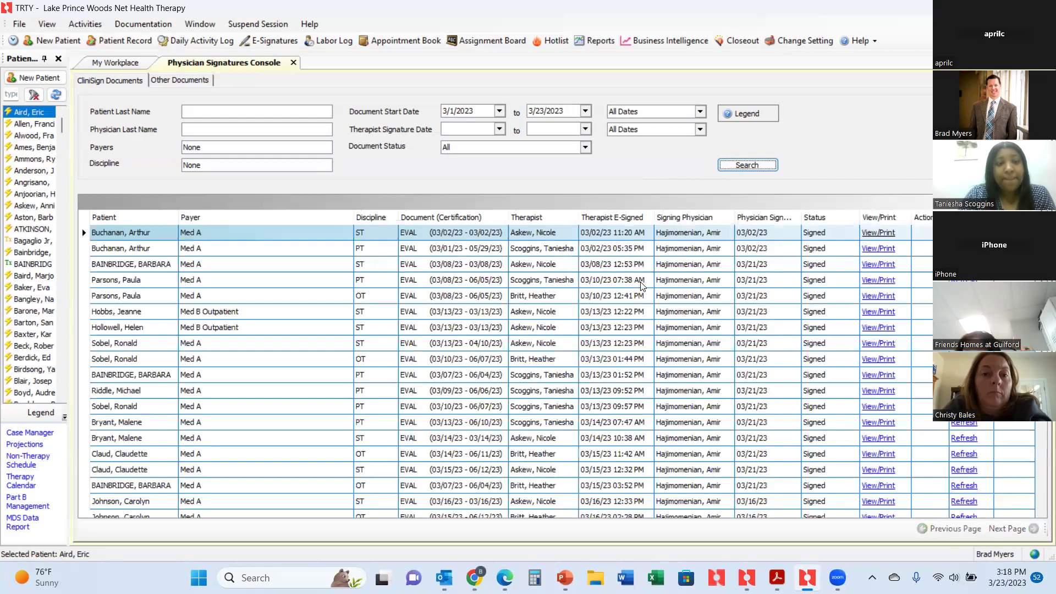
Scroll through the EVAL results, then switch to the Other Documents list.
scroll(702, 328, down, 5)
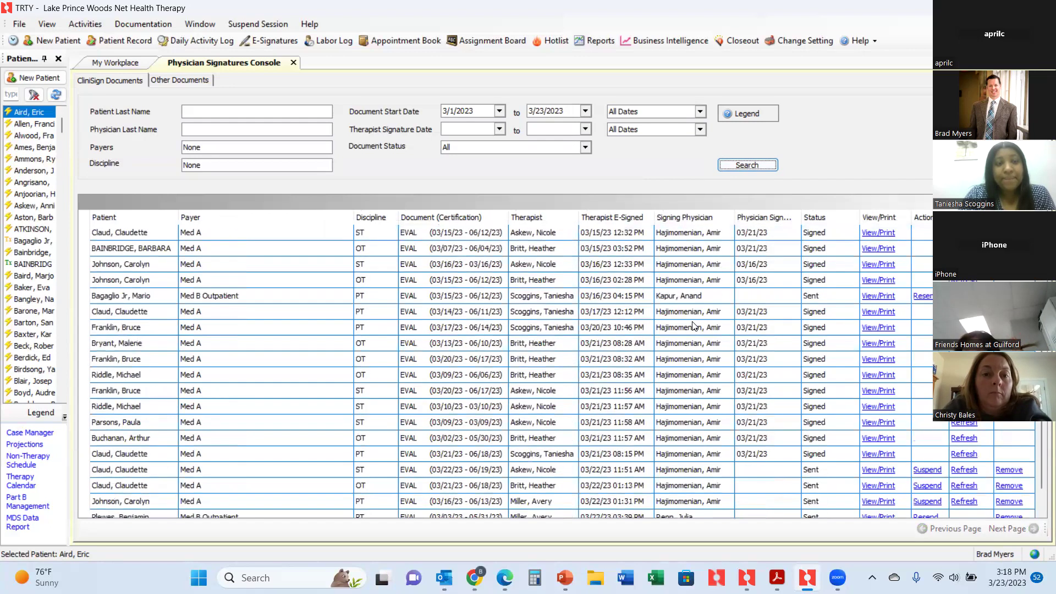
scroll(717, 313, down, 1)
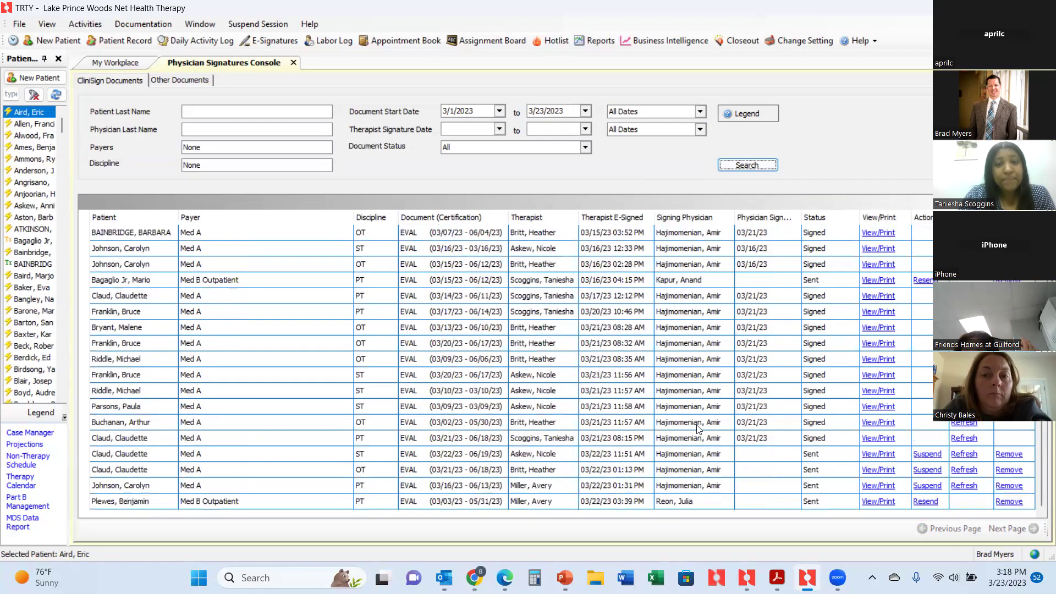
scroll(646, 400, up, 4)
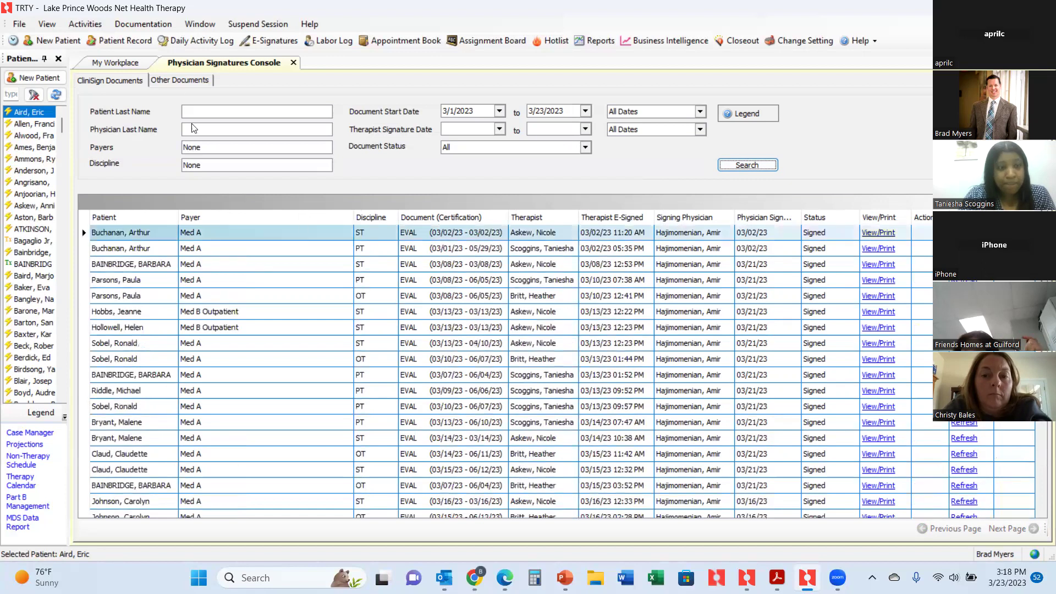
click(162, 80)
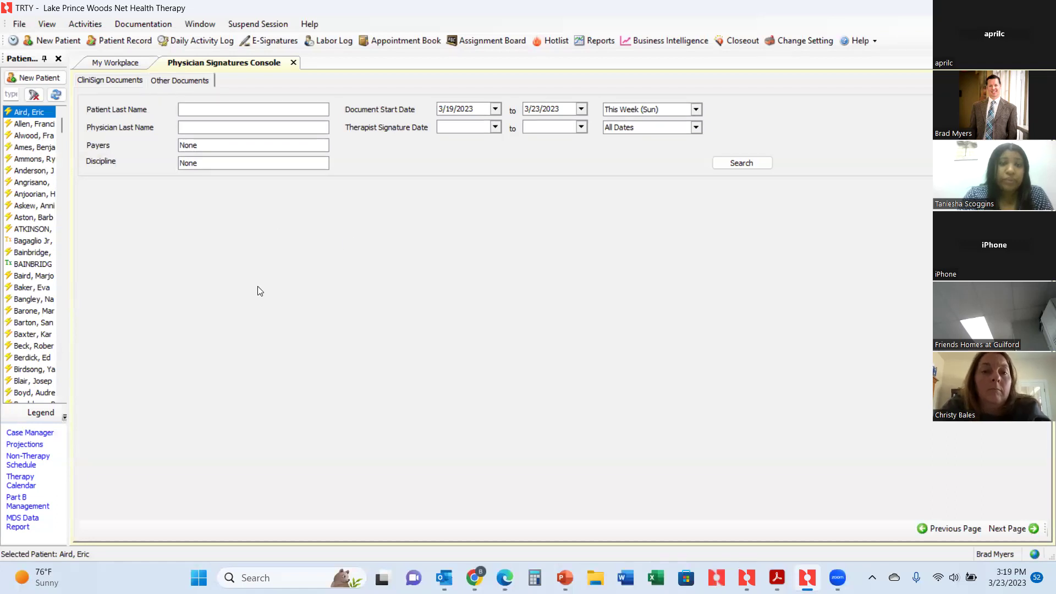
Search Other Documents from March 1, 2023 through 3/23/2023.
click(495, 109)
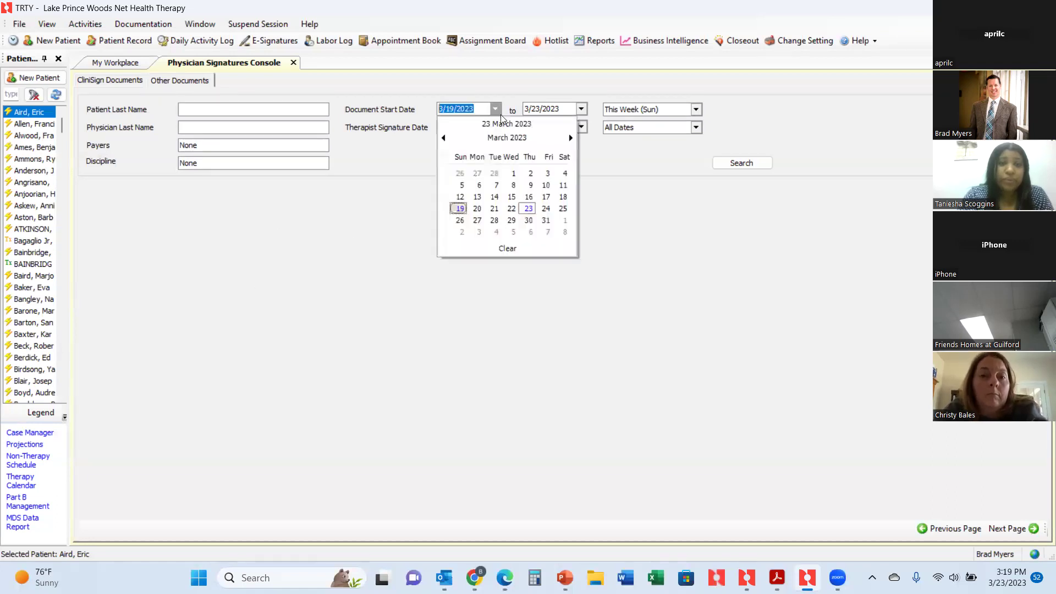
click(514, 172)
click(740, 163)
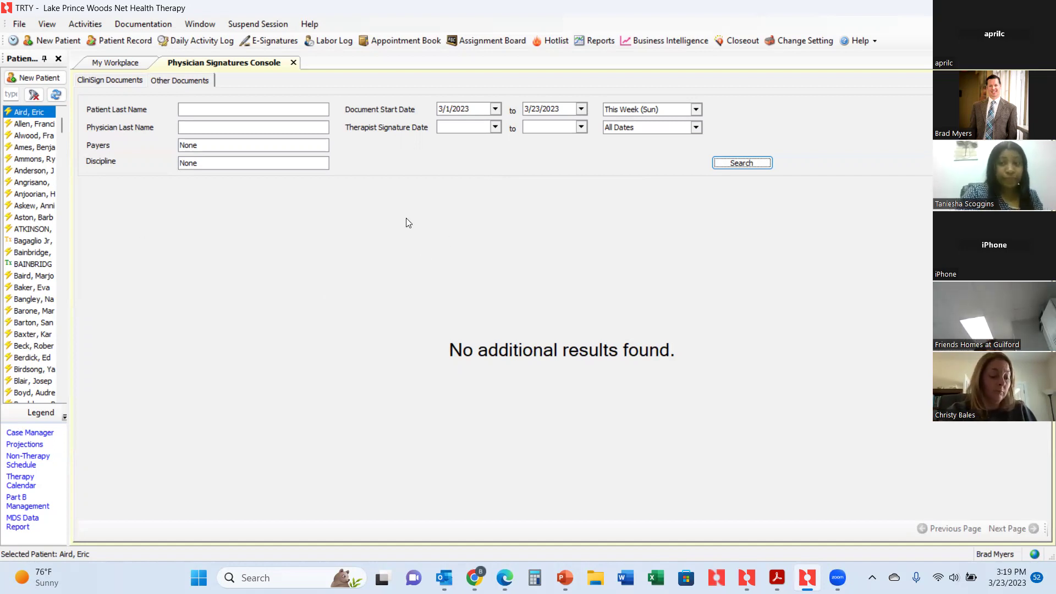
Search Other Documents dated 2/1/2023 to 2/28/2023, finding one Print Only OT EVAL.
click(495, 109)
click(443, 138)
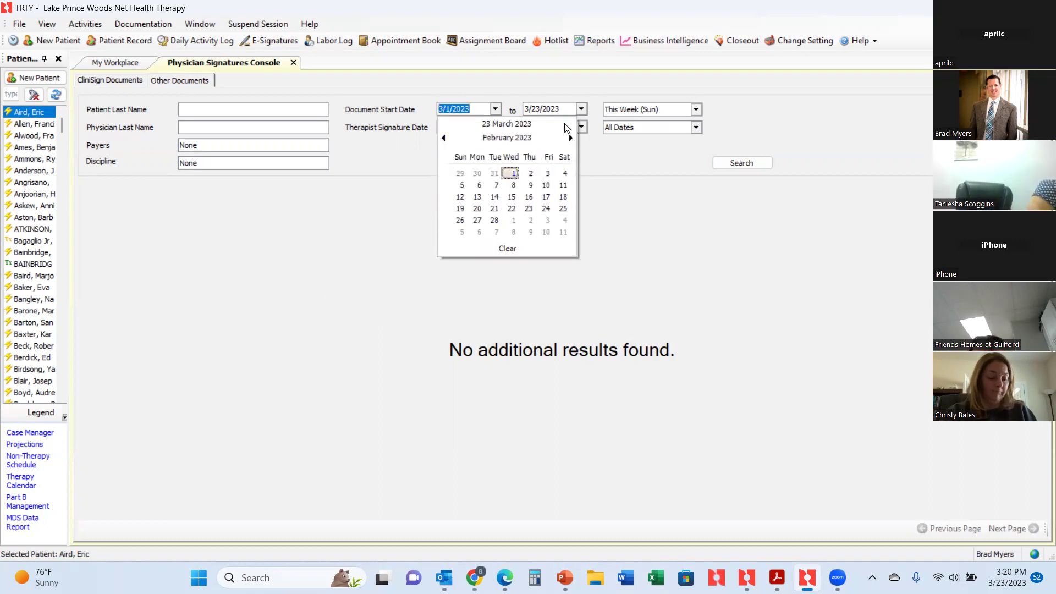
click(494, 220)
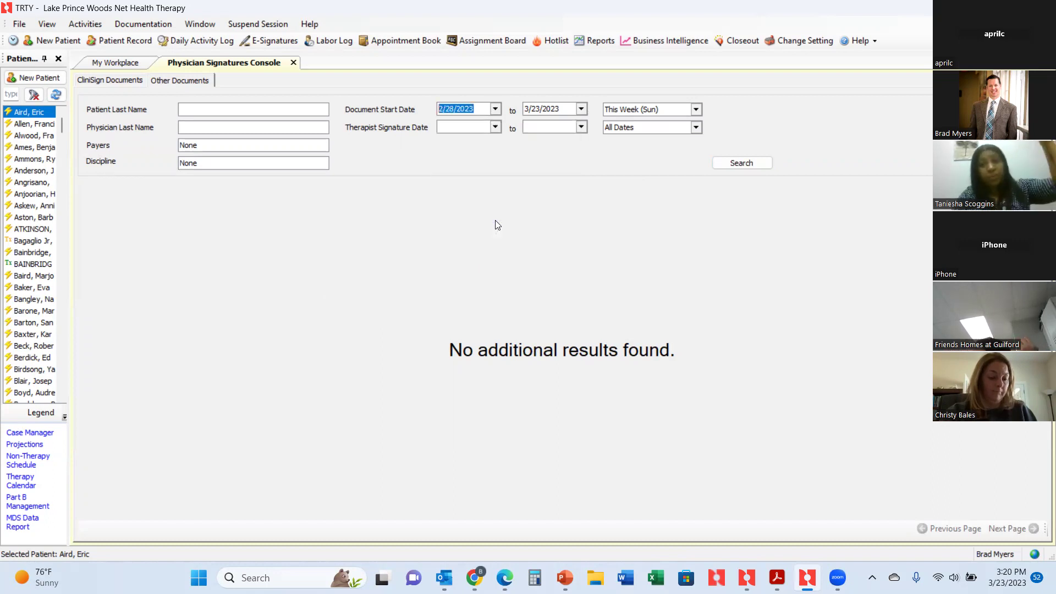
click(495, 109)
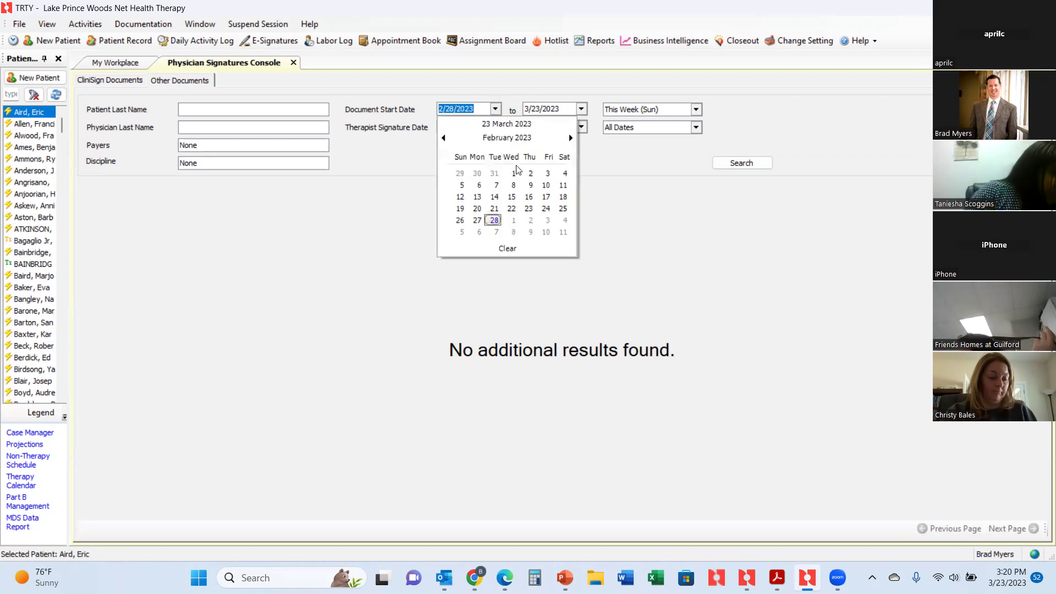
click(517, 171)
click(581, 109)
click(576, 172)
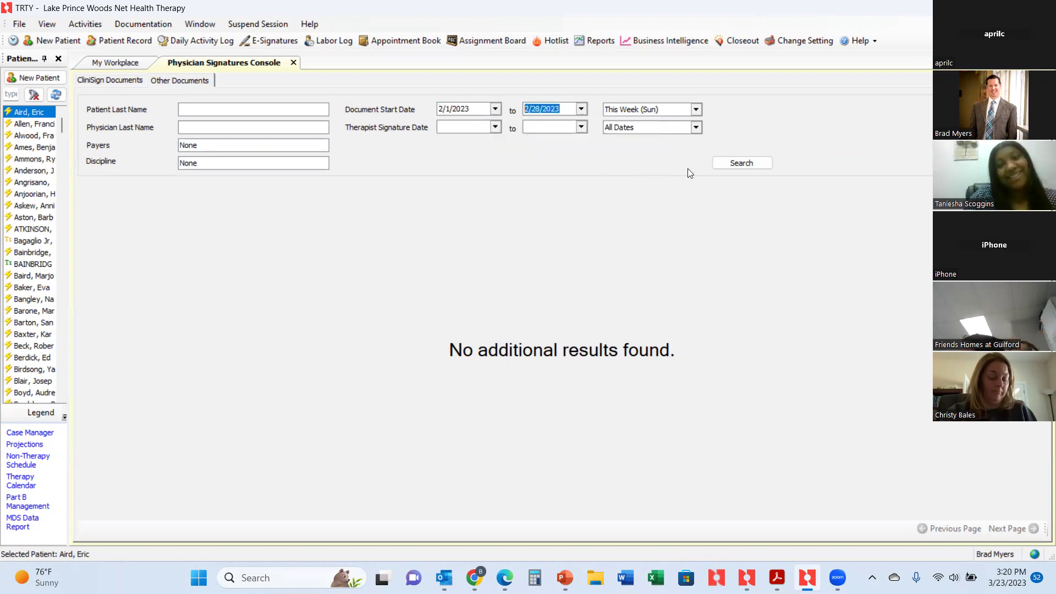
click(729, 164)
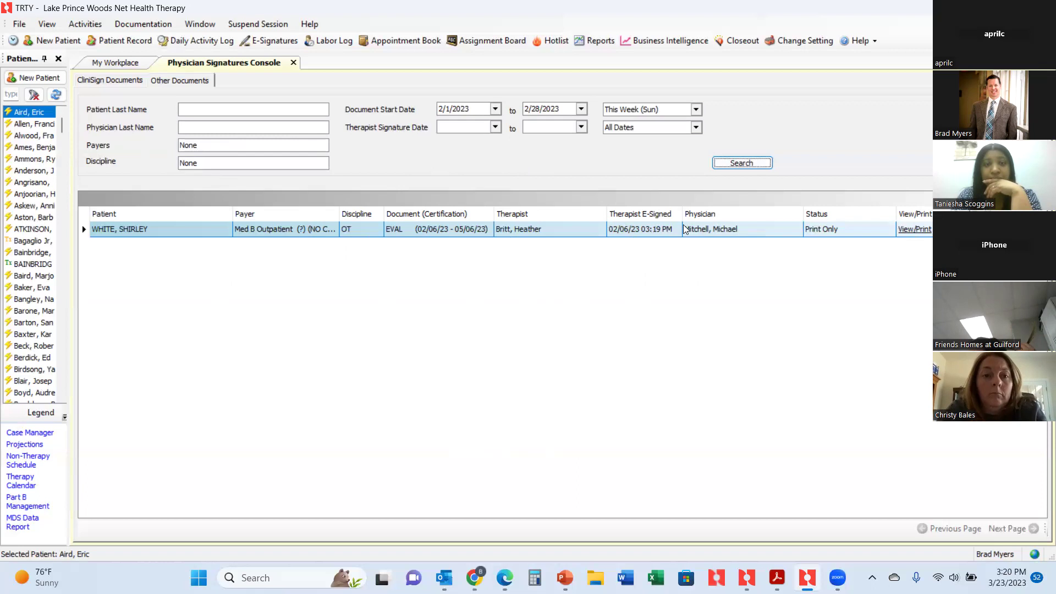
click(85, 24)
Open CliniSign Manager and filter physicians by a partial last name.
mouse_move(133, 317)
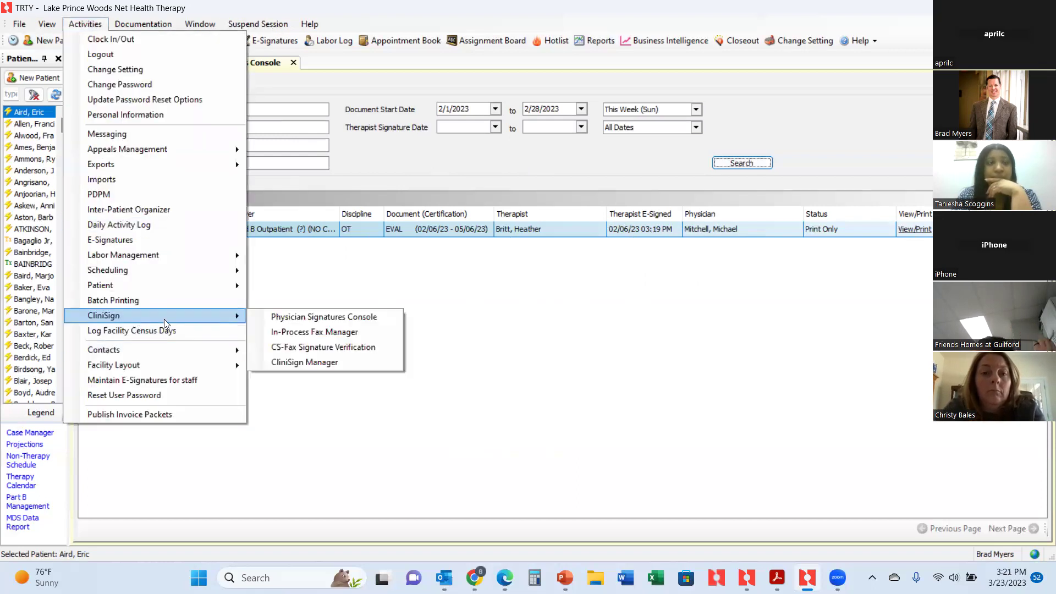
click(309, 362)
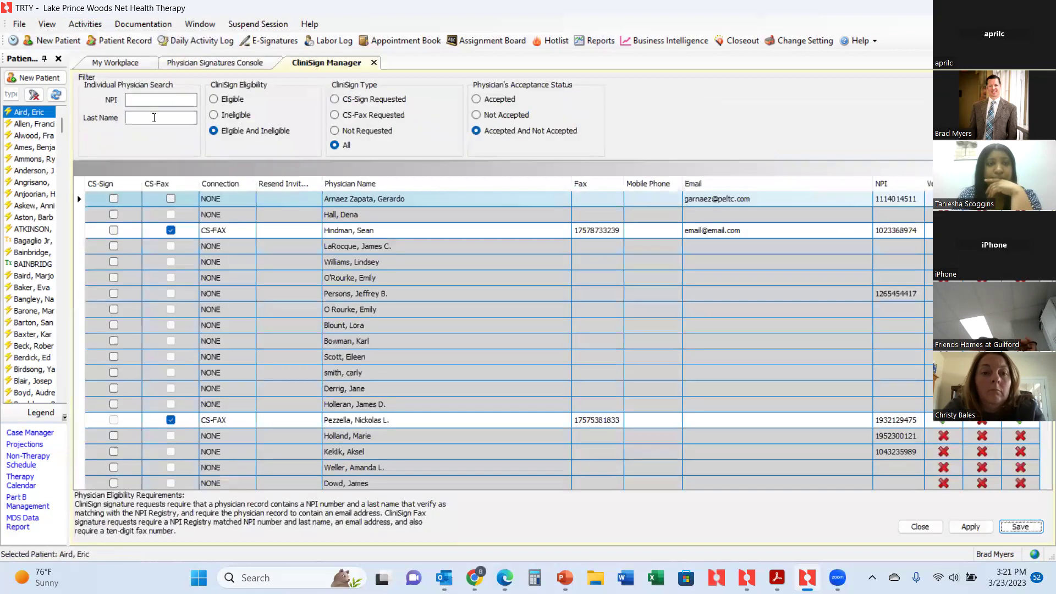
click(153, 117)
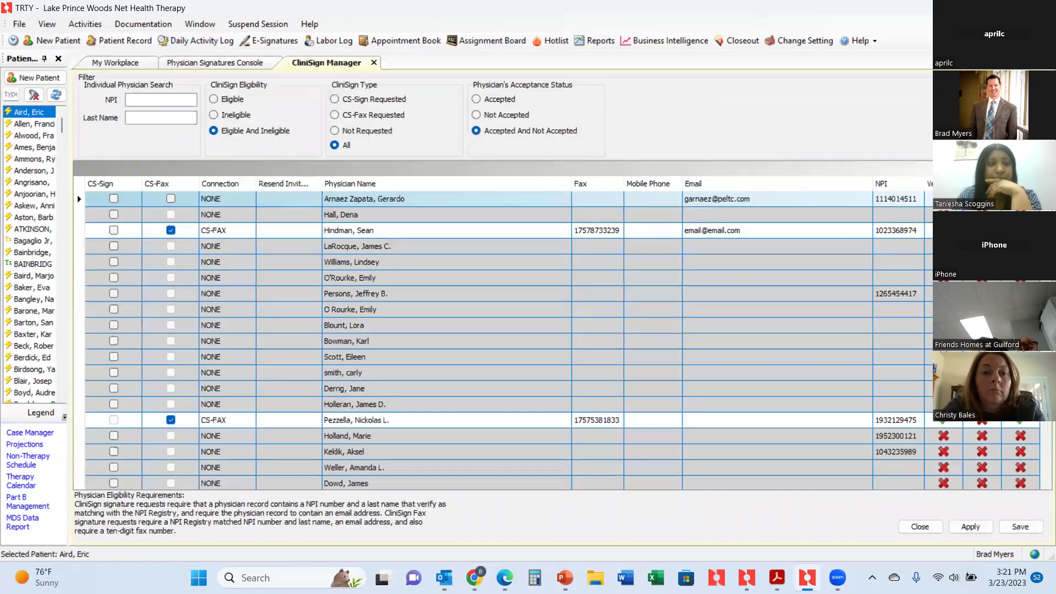
text(mit)
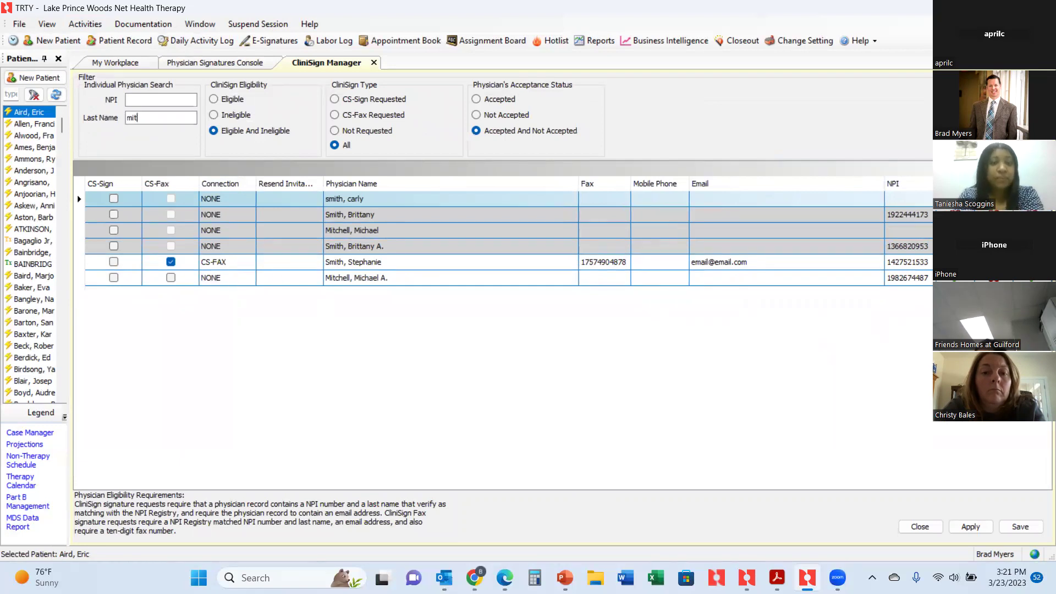
Review the six matching physician rows, comparing the CS-Fax record and the with/without-NPI duplicates.
click(758, 281)
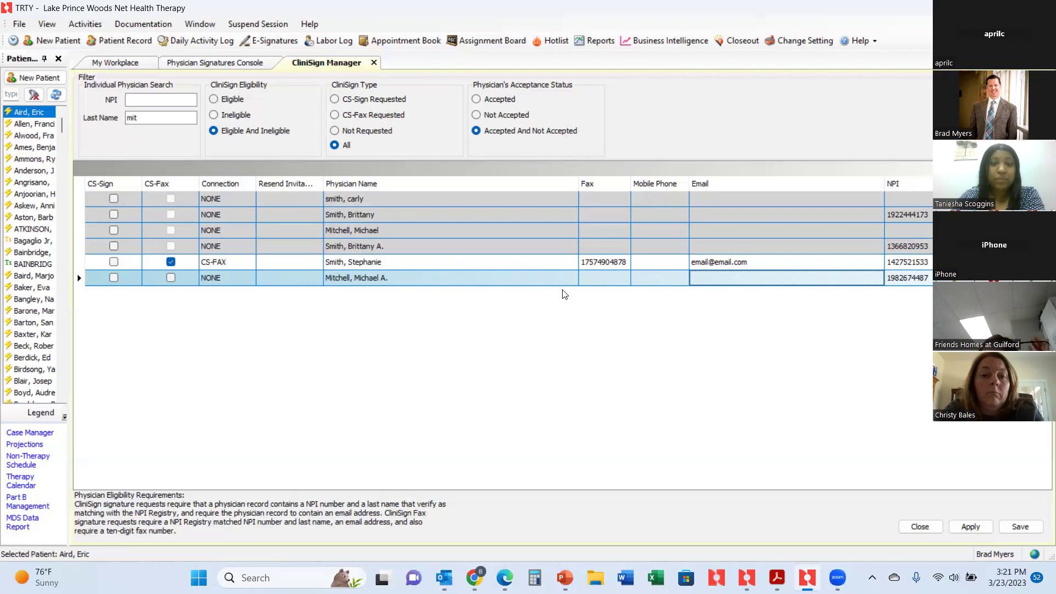
click(534, 261)
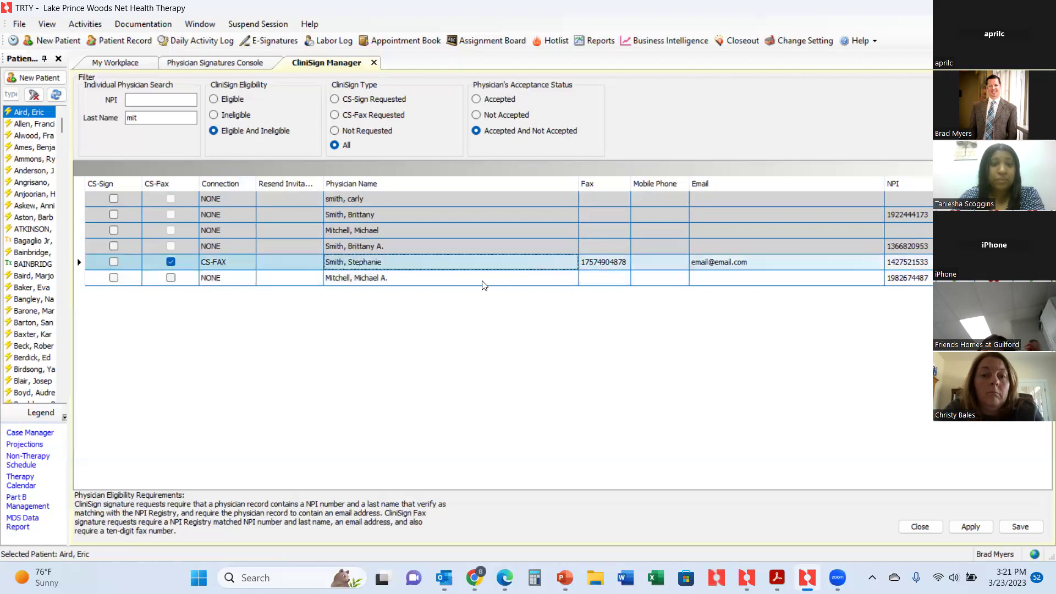
click(397, 230)
click(389, 278)
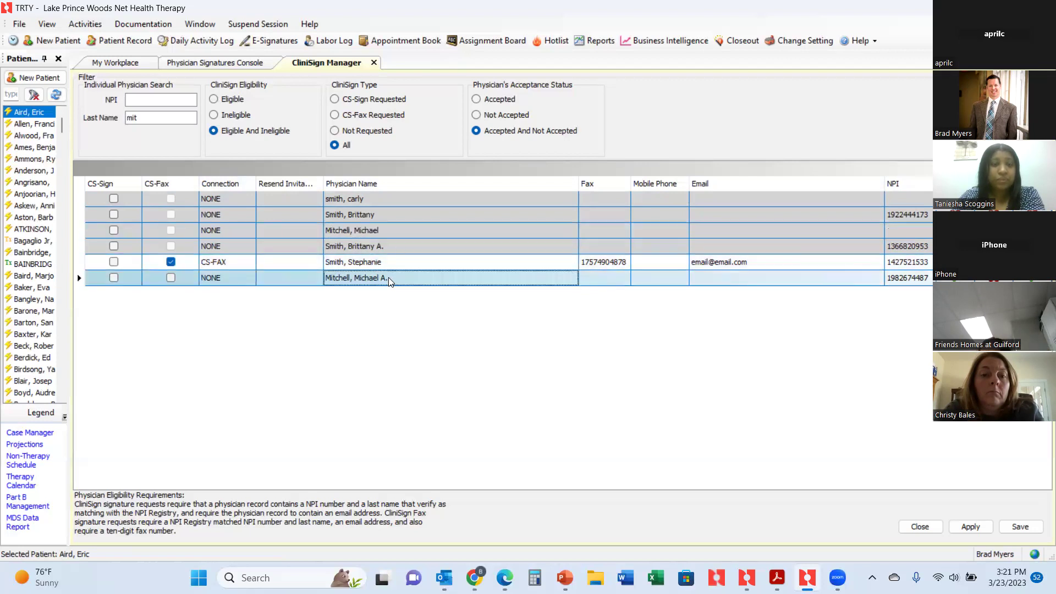
click(378, 228)
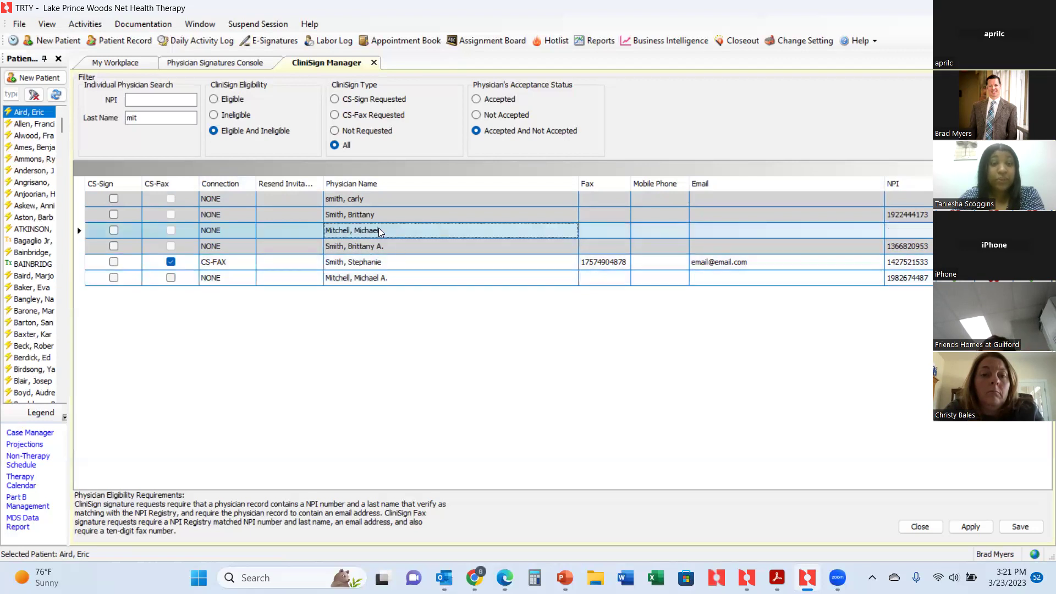
click(381, 281)
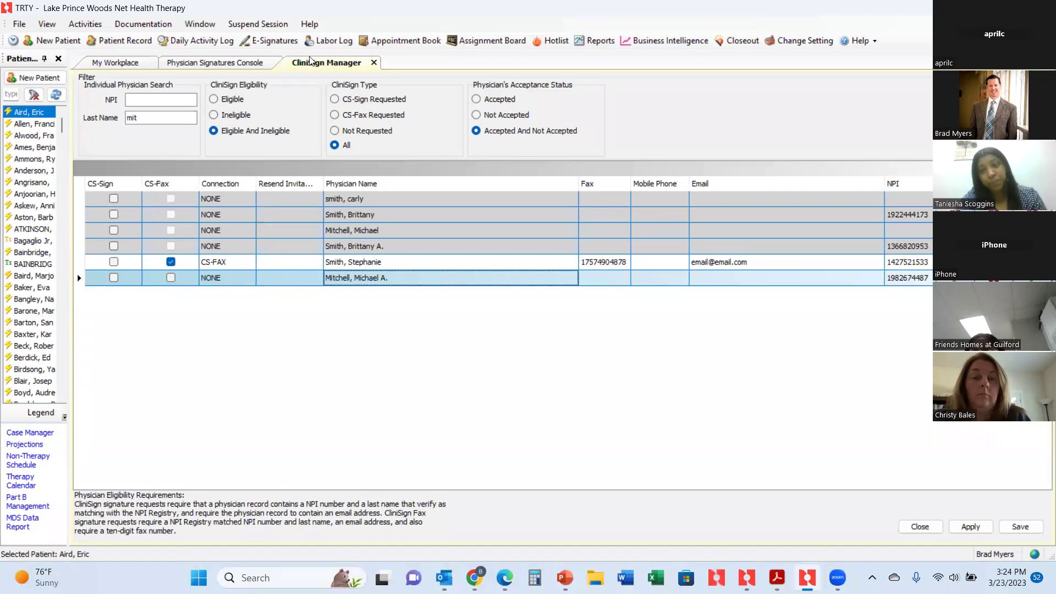
Close the CliniSign Manager tab to return to the February Other Documents results.
click(374, 63)
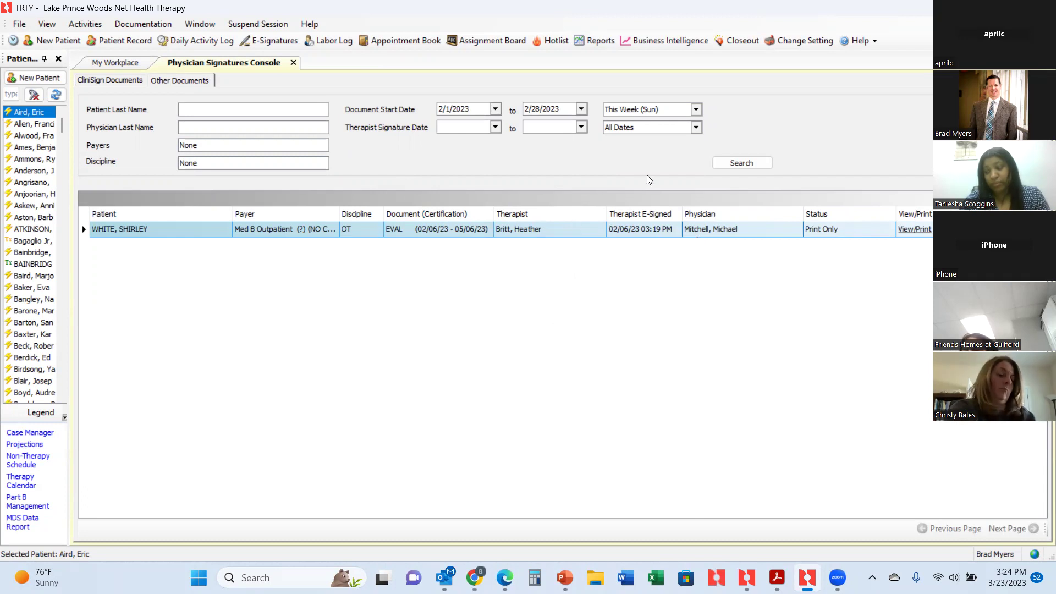
Switch back to the CliniSign Documents list showing the March EVAL documents.
click(110, 80)
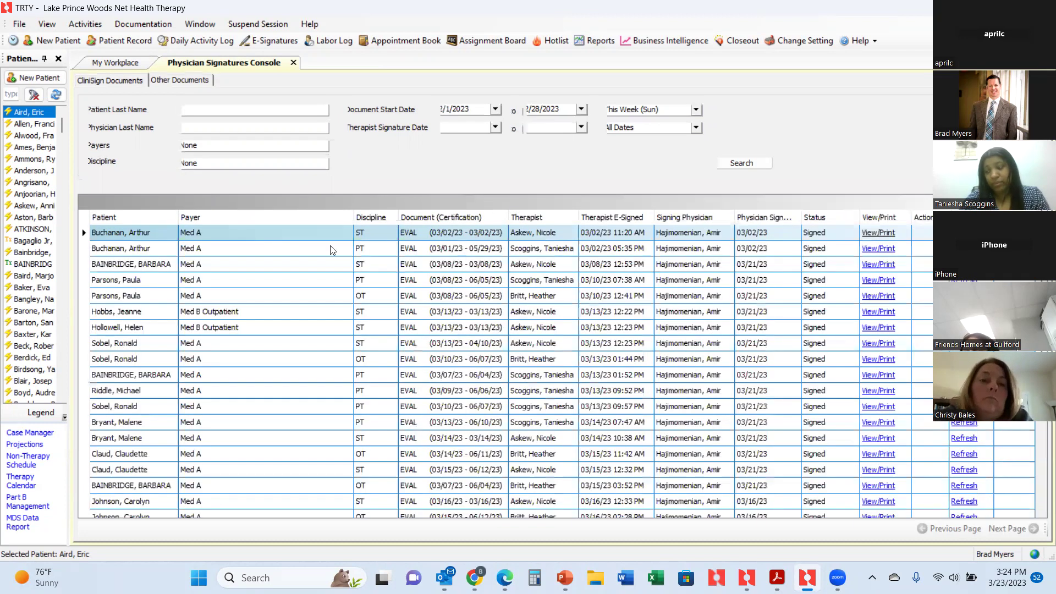
scroll(448, 265, down, 3)
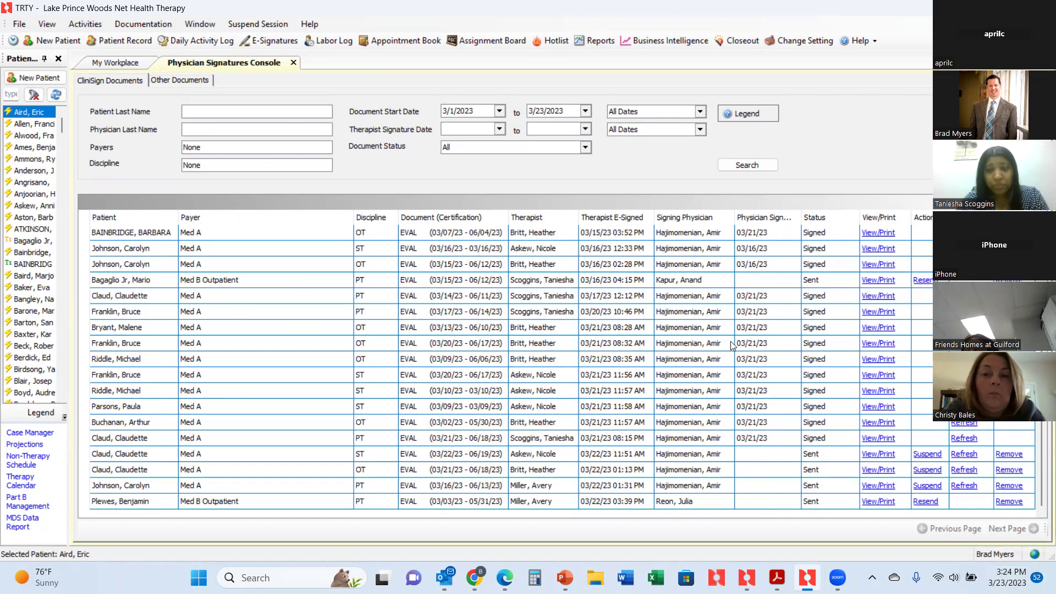
scroll(737, 343, up, 5)
scroll(737, 343, up, 1)
scroll(725, 330, down, 5)
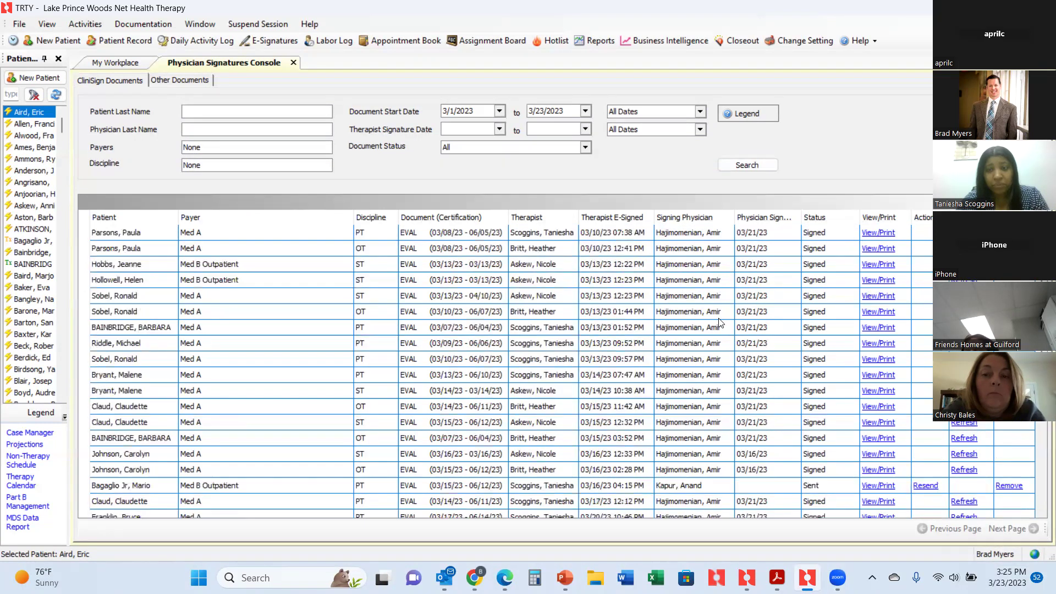
scroll(719, 322, up, 1)
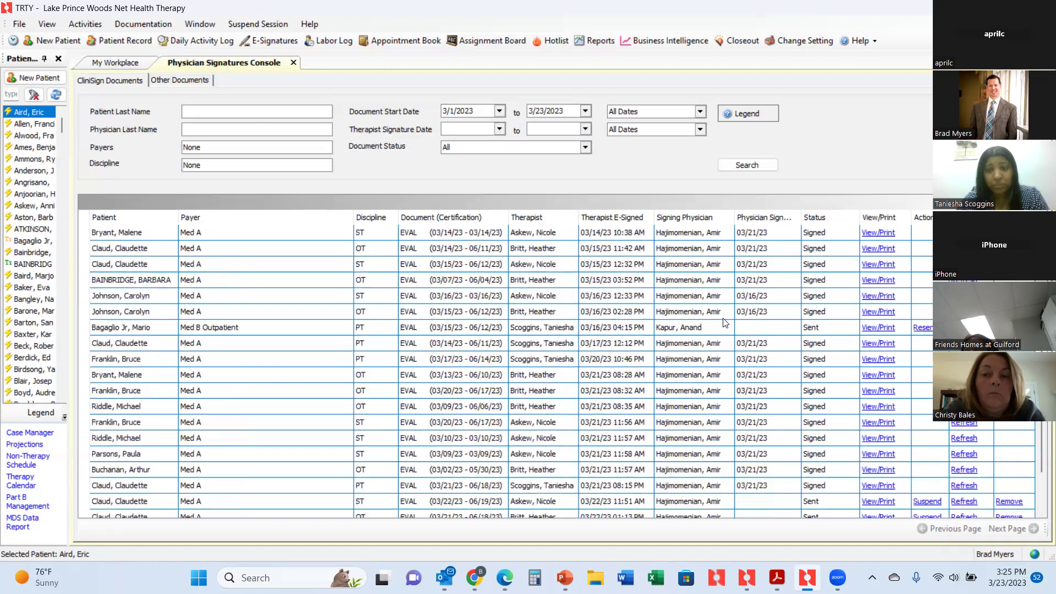
scroll(699, 376, down, 1)
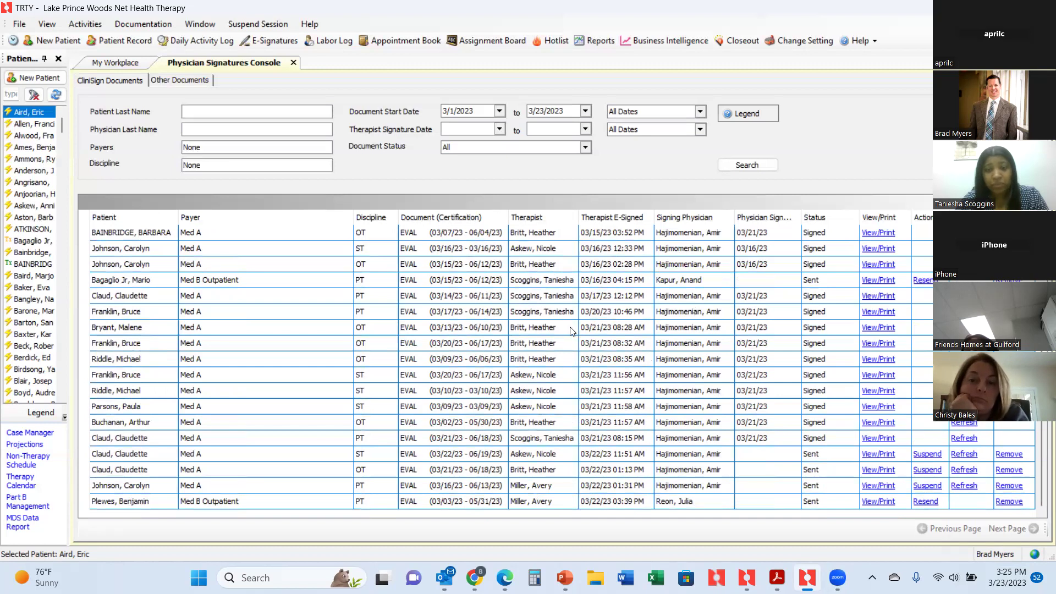
scroll(571, 332, up, 6)
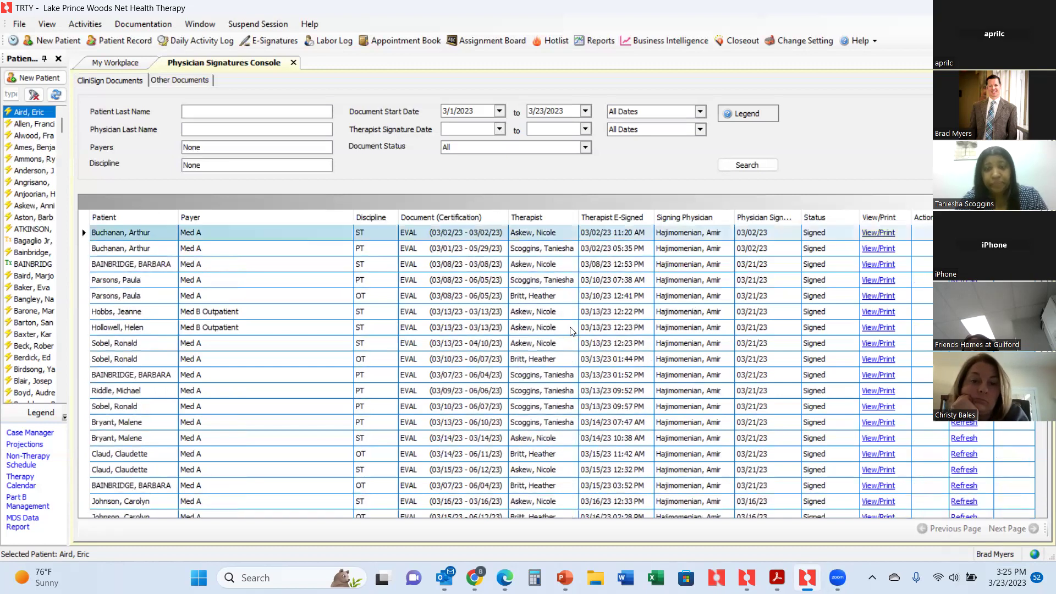